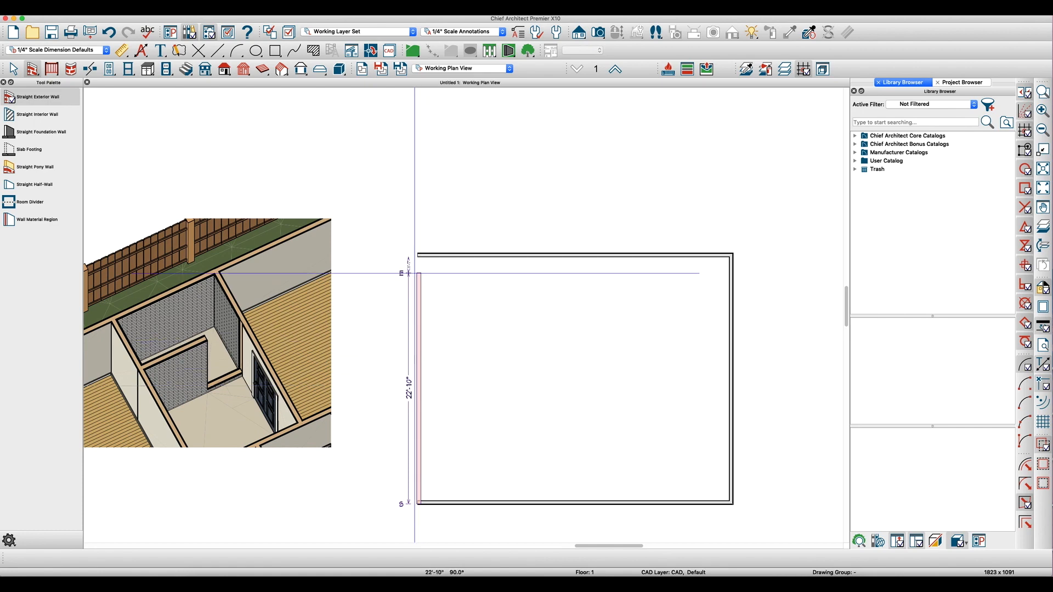
Draw a vertical interior wall from the upper exterior wall down to about the middle of the plan.
{"action": "key", "text": "space"}
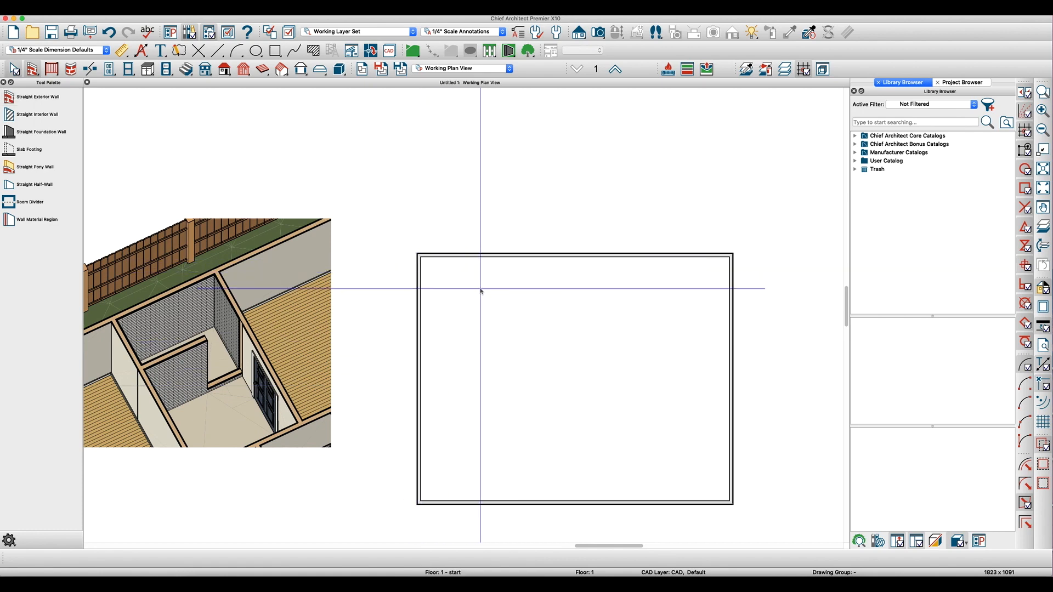
{"action": "key", "text": "shift+i"}
{"action": "left_click_drag", "start_coordinate": [516, 255], "coordinate": [519, 372]}
{"action": "key", "text": "space"}
{"action": "scroll", "coordinate": [475, 296], "scroll_direction": "up", "scroll_amount": 3}
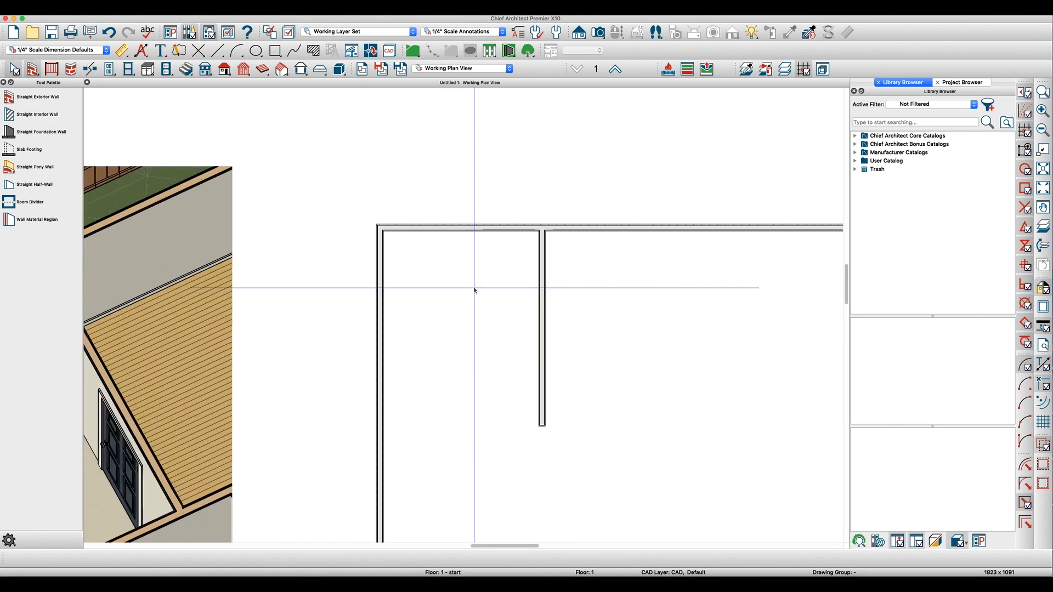
{"action": "scroll", "coordinate": [475, 290], "scroll_direction": "up", "scroll_amount": 2}
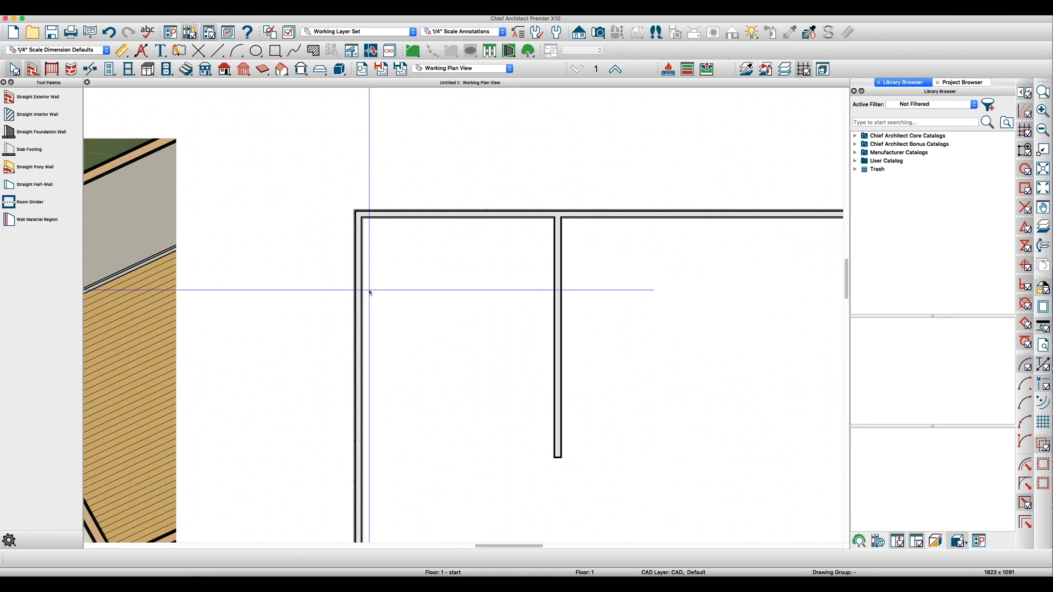
Draw a horizontal interior wall about 9'-2" long between the left exterior wall and the vertical partition.
{"action": "key", "text": "space"}
{"action": "left_click_drag", "start_coordinate": [361, 311], "coordinate": [405, 312]}
{"action": "left_click_drag", "start_coordinate": [484, 312], "coordinate": [554, 313]}
{"action": "key", "text": "space"}
{"action": "scroll", "coordinate": [552, 312], "scroll_direction": "up", "scroll_amount": 1}
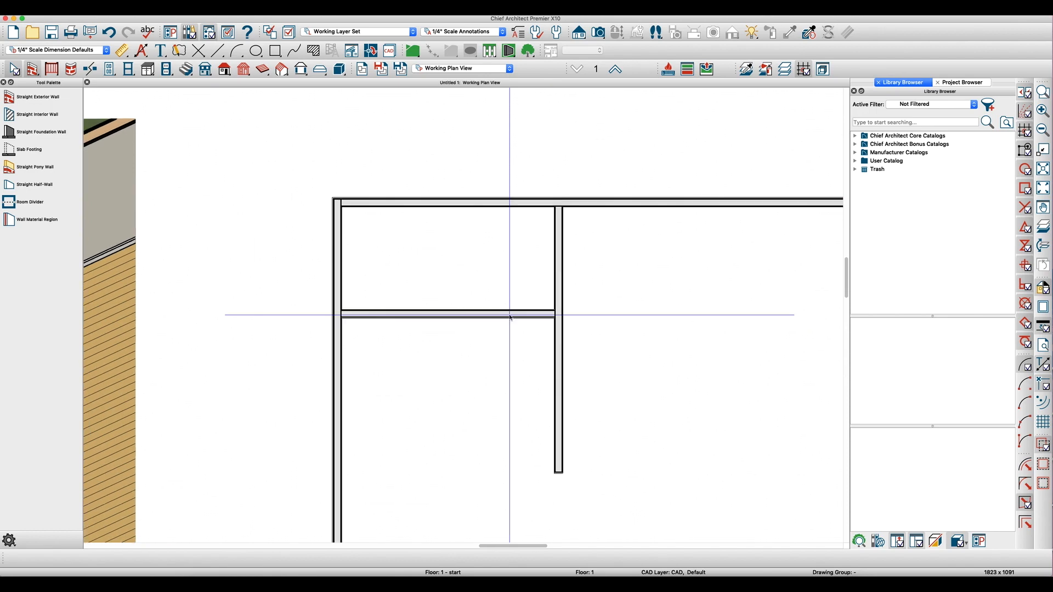
Break the horizontal partition about 3'-2" from its junction with the vertical partition and check both segments.
{"action": "scroll", "coordinate": [510, 317], "scroll_direction": "up", "scroll_amount": 1}
{"action": "left_click", "coordinate": [505, 316]}
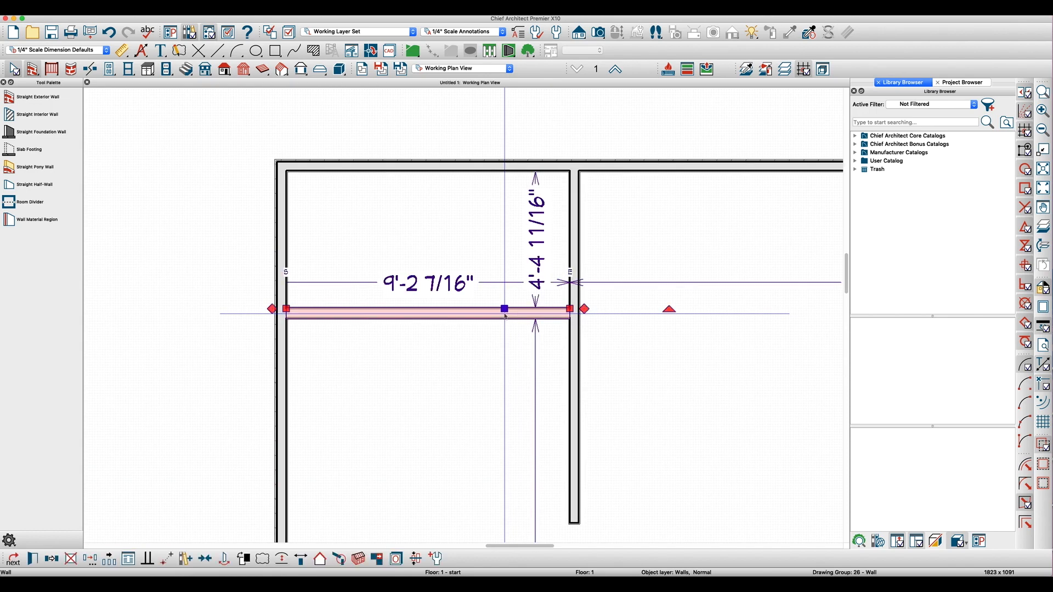
{"action": "key", "text": "3"}
{"action": "left_click", "coordinate": [471, 312]}
{"action": "key", "text": "space"}
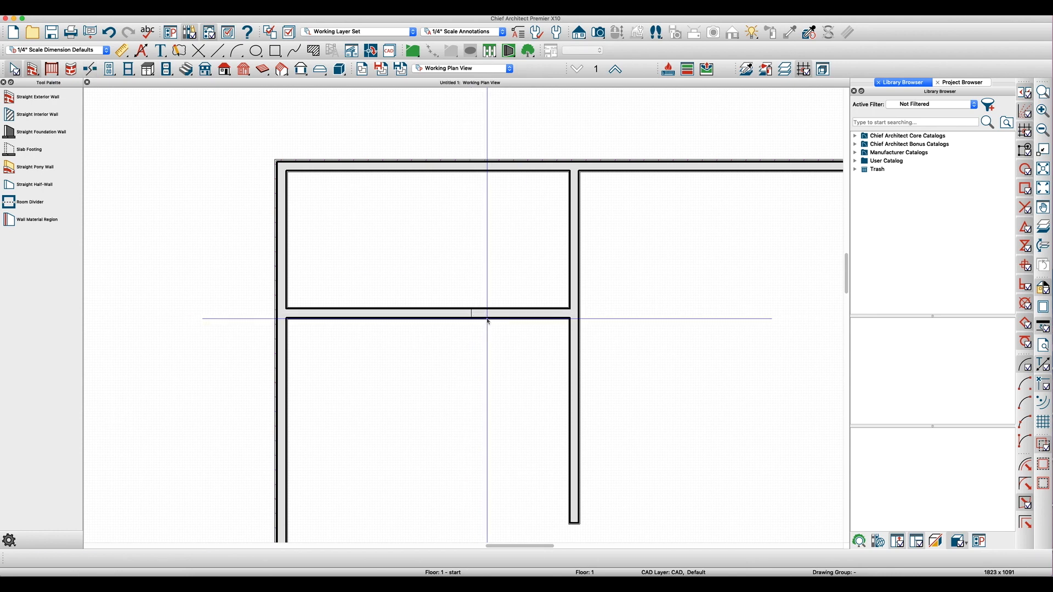
{"action": "left_click", "coordinate": [487, 318]}
{"action": "left_click", "coordinate": [440, 315]}
{"action": "left_click", "coordinate": [499, 317]}
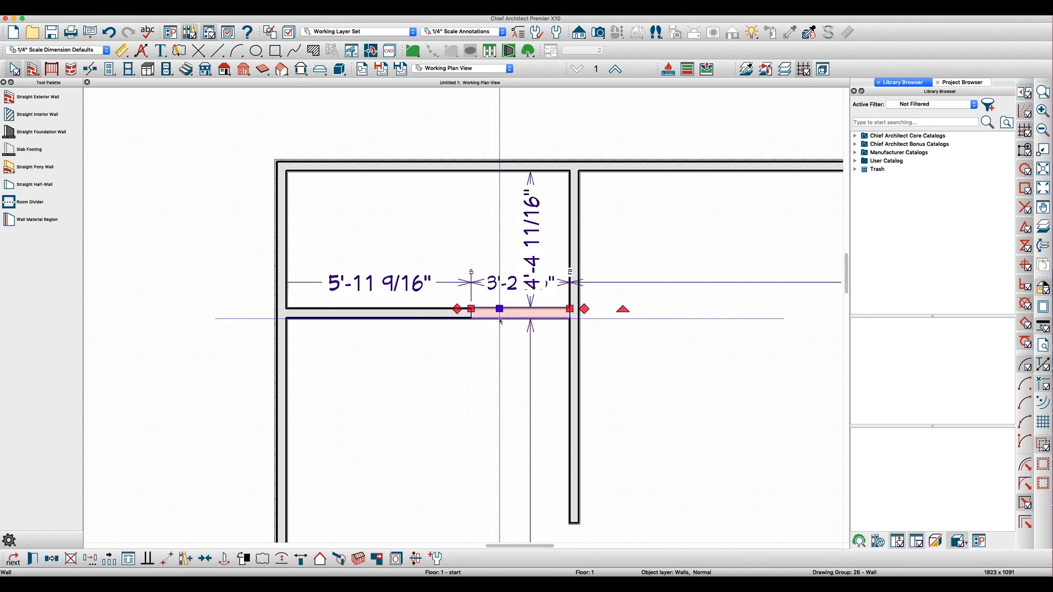
{"action": "left_click", "coordinate": [304, 558]}
{"action": "left_click", "coordinate": [446, 315]}
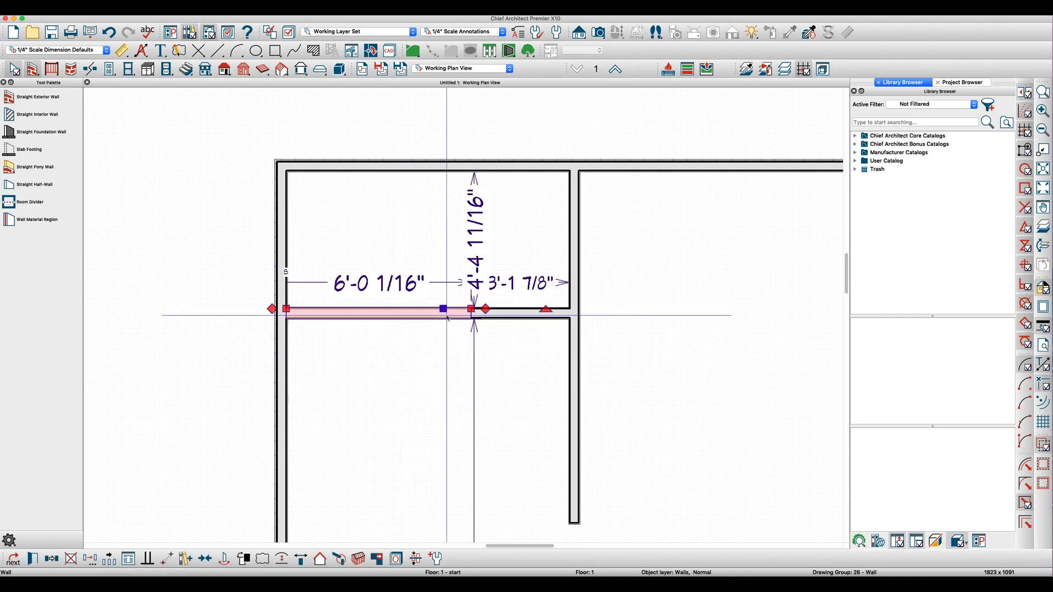
{"action": "left_click", "coordinate": [508, 317]}
{"action": "key", "text": "Escape"}
Turn off the line weight display in the plan view.
{"action": "scroll", "coordinate": [506, 316], "scroll_direction": "up", "scroll_amount": 2}
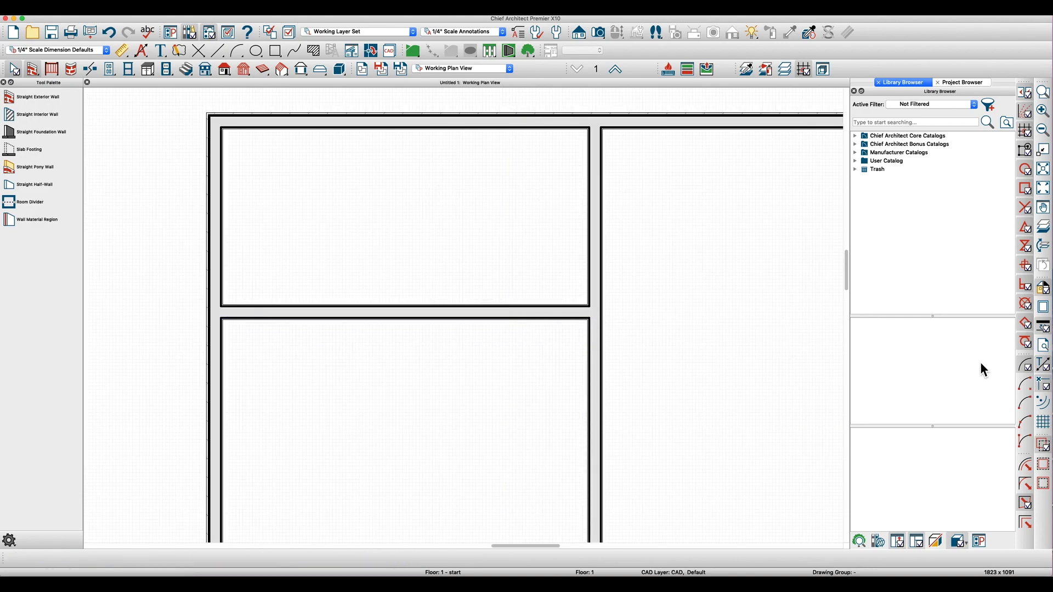
{"action": "left_click", "coordinate": [1043, 324]}
{"action": "scroll", "coordinate": [422, 307], "scroll_direction": "up", "scroll_amount": 1}
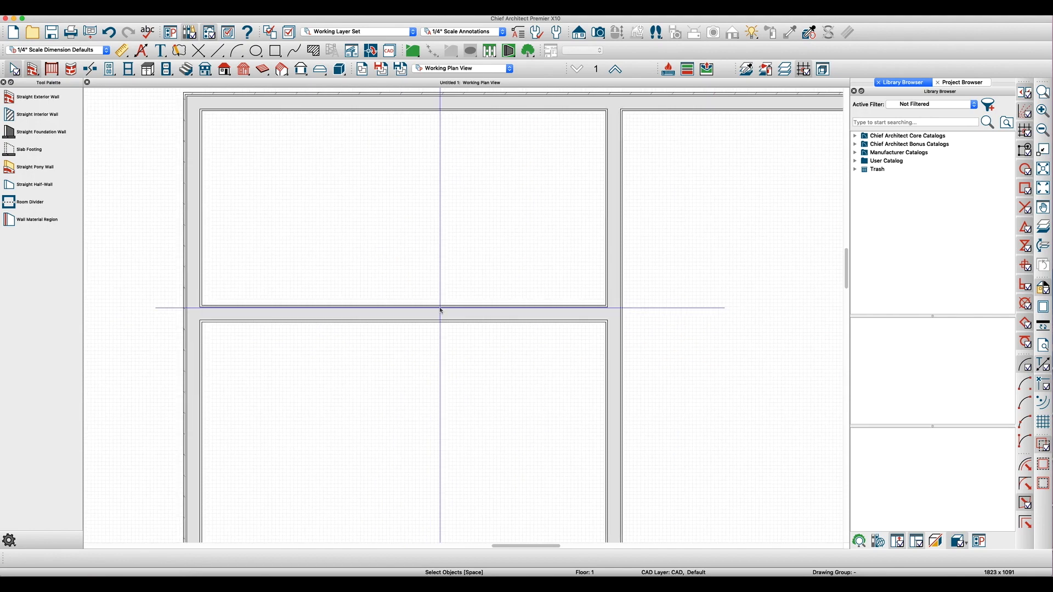
{"action": "scroll", "coordinate": [416, 341], "scroll_direction": "down", "scroll_amount": 1}
{"action": "scroll", "coordinate": [484, 314], "scroll_direction": "up", "scroll_amount": 1}
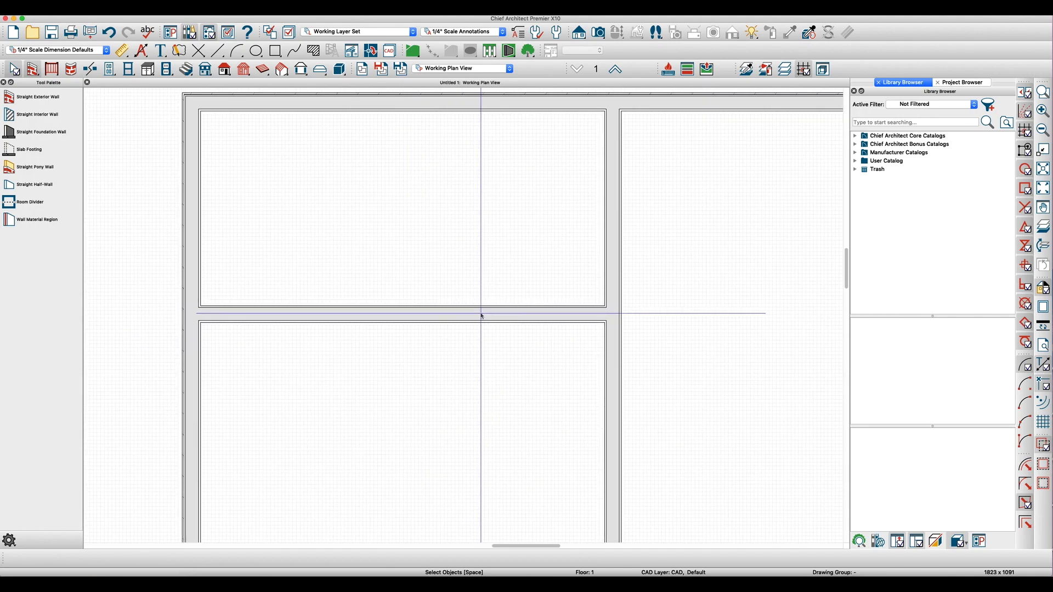
Turn off the background grid display in the default settings.
{"action": "left_click", "coordinate": [15, 71]}
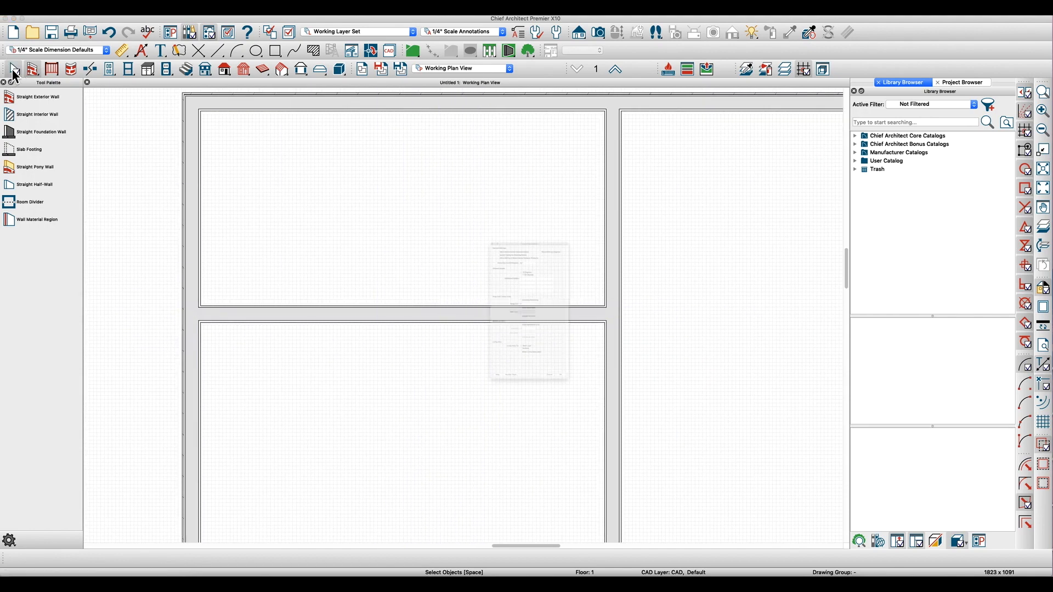
{"action": "double_click", "coordinate": [13, 70]}
{"action": "left_click", "coordinate": [523, 306]}
{"action": "left_click", "coordinate": [623, 511]}
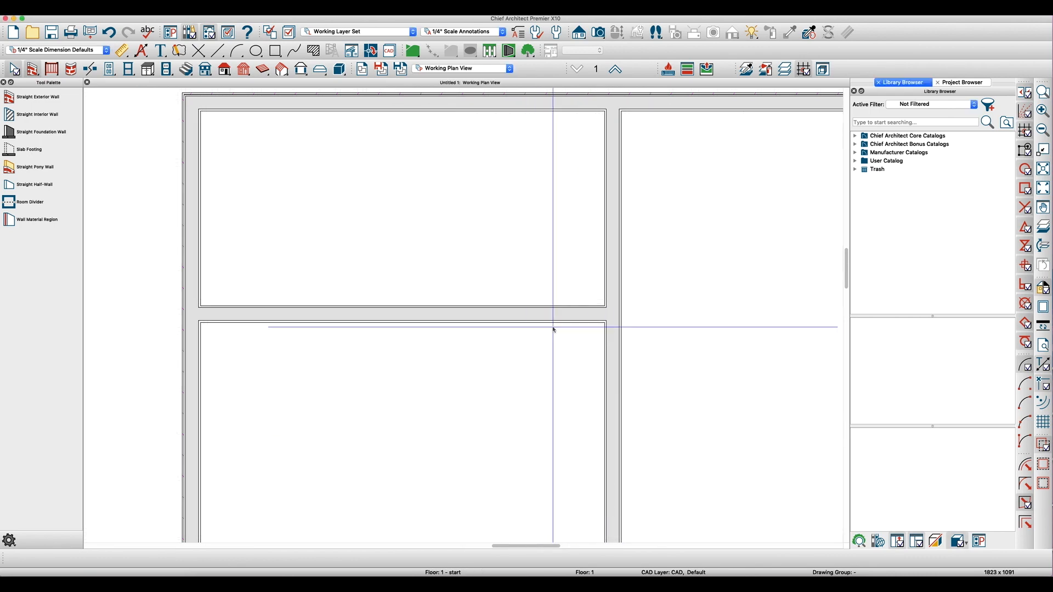
{"action": "scroll", "coordinate": [544, 291], "scroll_direction": "up", "scroll_amount": 2}
{"action": "middle_click_drag", "start_coordinate": [516, 275], "coordinate": [520, 309]}
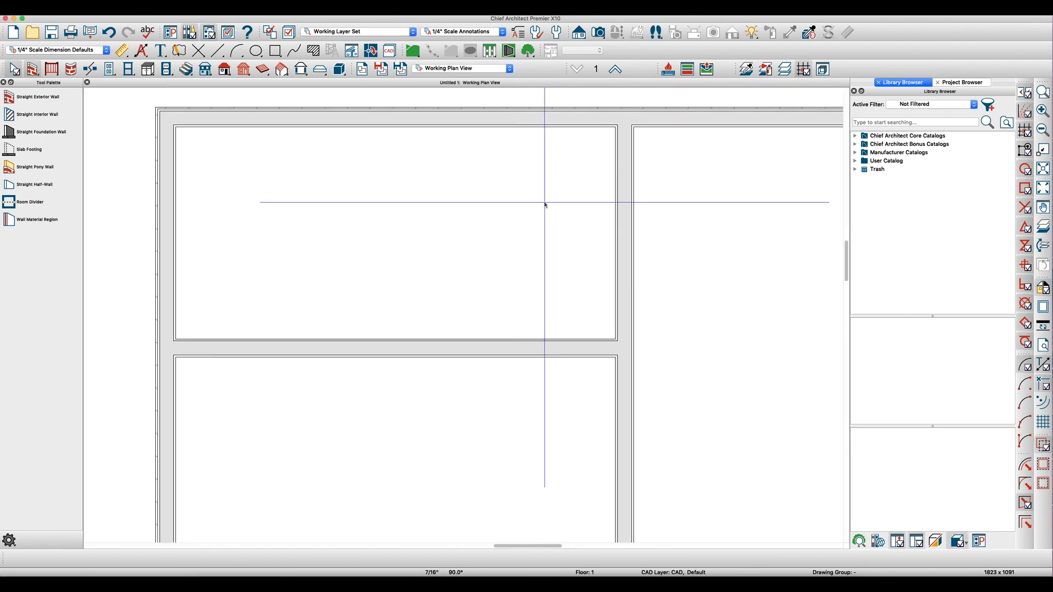
Remove the default base molding from the enclosed room in the upper-left corner of the plan.
{"action": "double_click", "coordinate": [383, 237]}
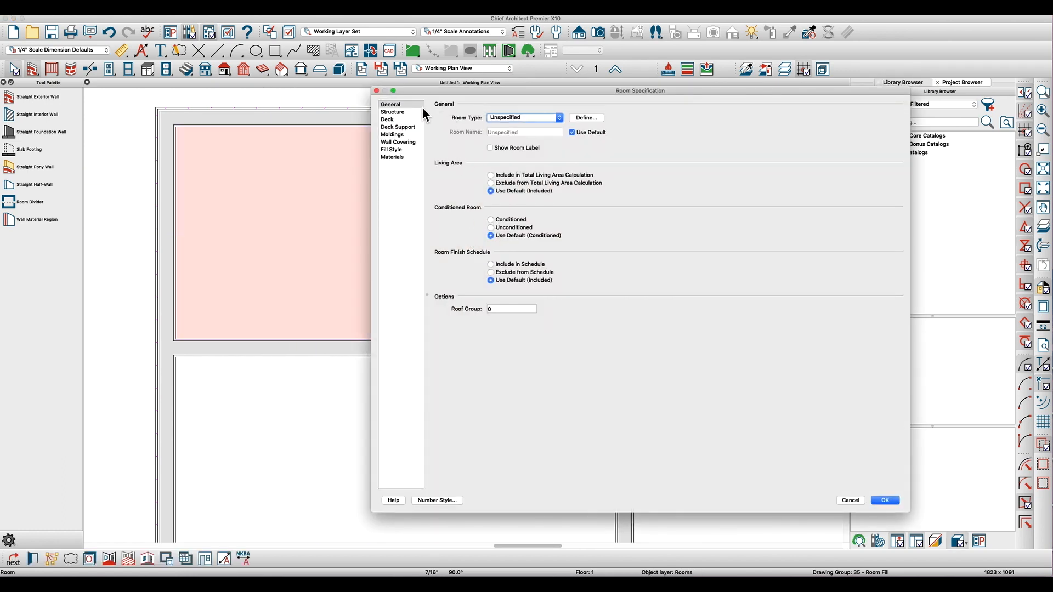
{"action": "left_click", "coordinate": [393, 135]}
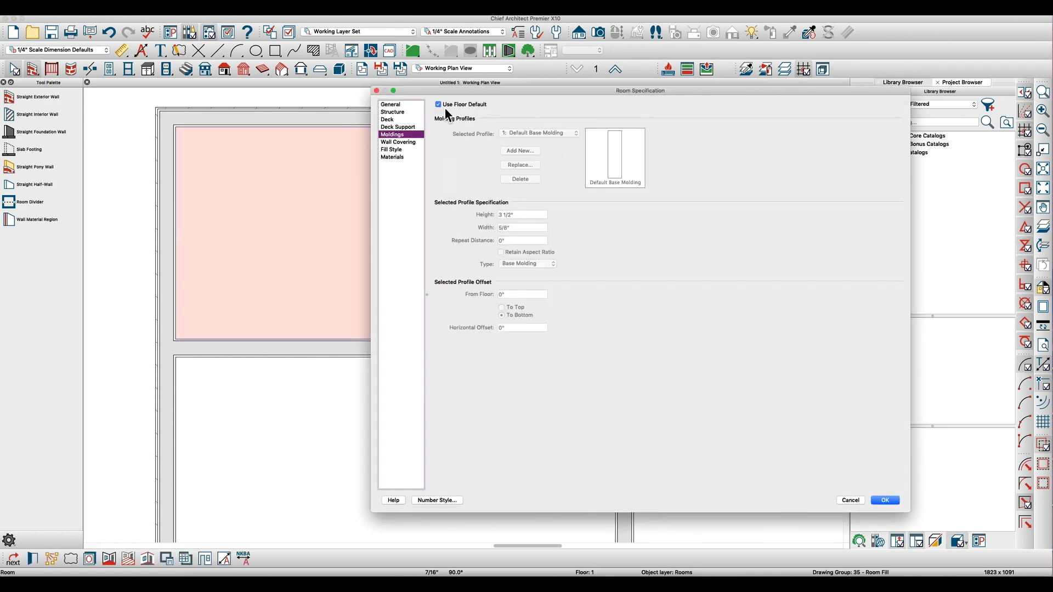
{"action": "left_click", "coordinate": [521, 179]}
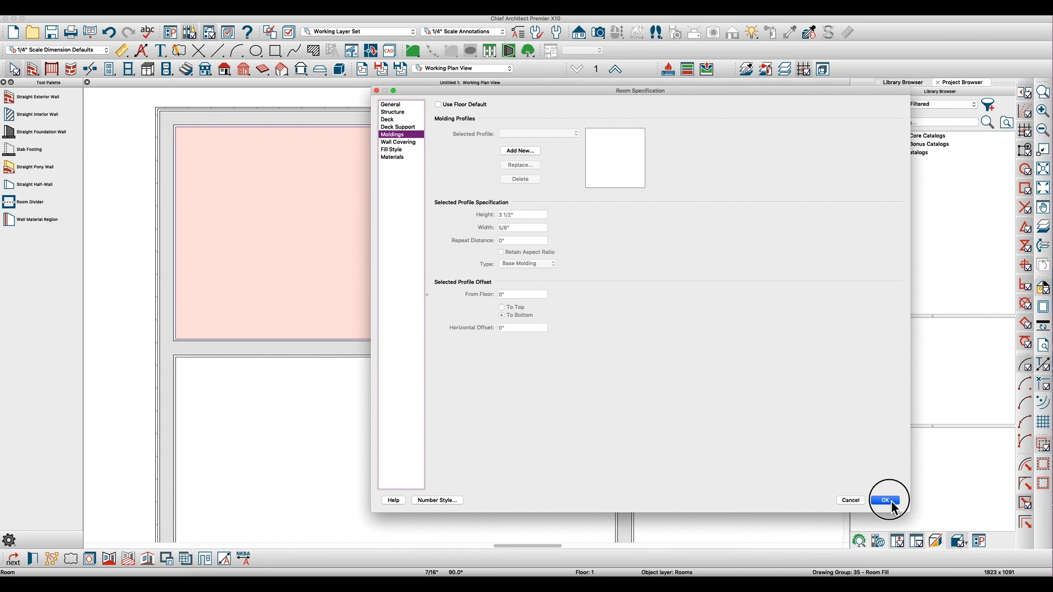
{"action": "left_click", "coordinate": [884, 500]}
{"action": "key", "text": "Escape"}
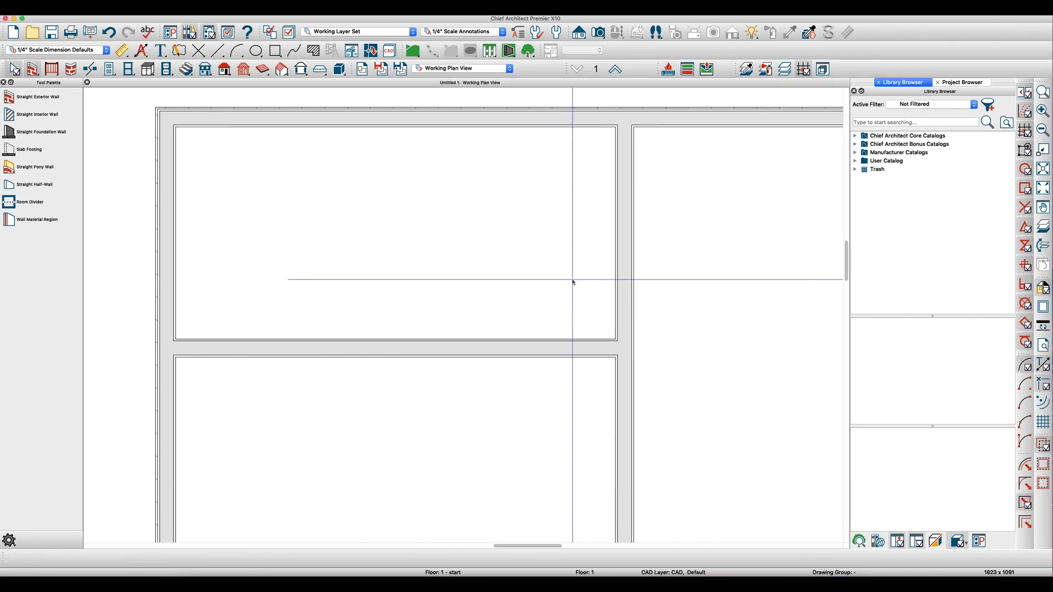
Remove the default base molding from the large L-shaped room below and beside the enclosed room.
{"action": "double_click", "coordinate": [314, 405]}
{"action": "left_click", "coordinate": [450, 103]}
{"action": "left_click", "coordinate": [521, 180]}
{"action": "left_click", "coordinate": [885, 500]}
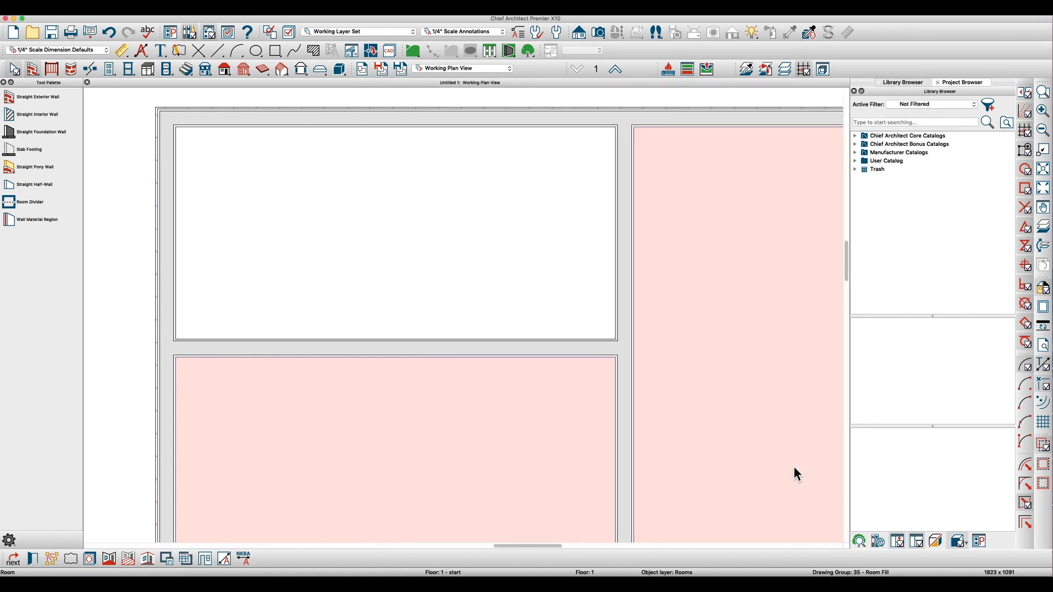
{"action": "key", "text": "Escape"}
Set the length of the horizontal partition's short right segment to 3'.
{"action": "left_click", "coordinate": [476, 344]}
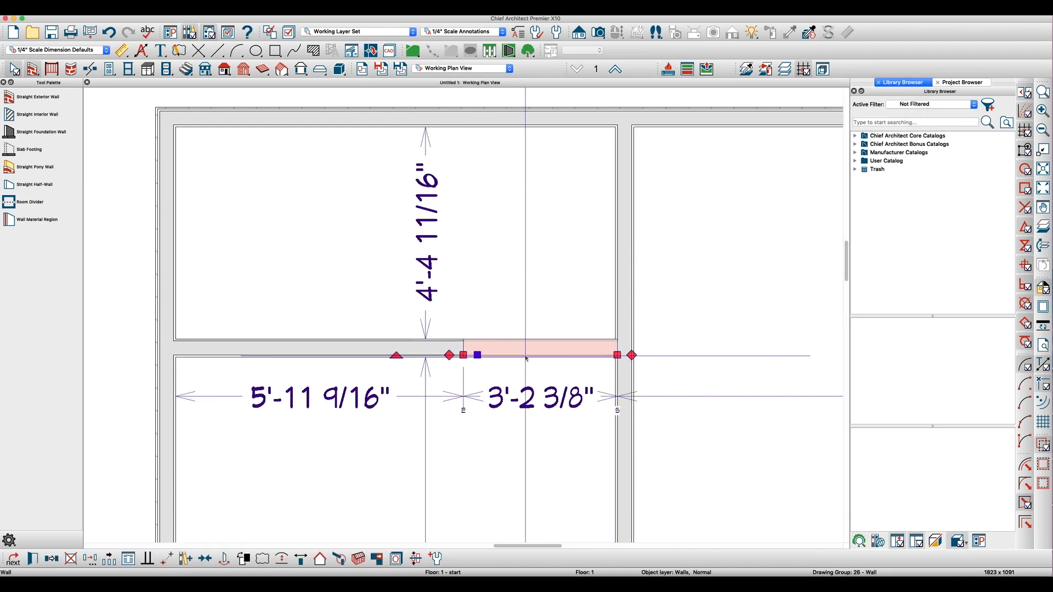
{"action": "left_click", "coordinate": [506, 407]}
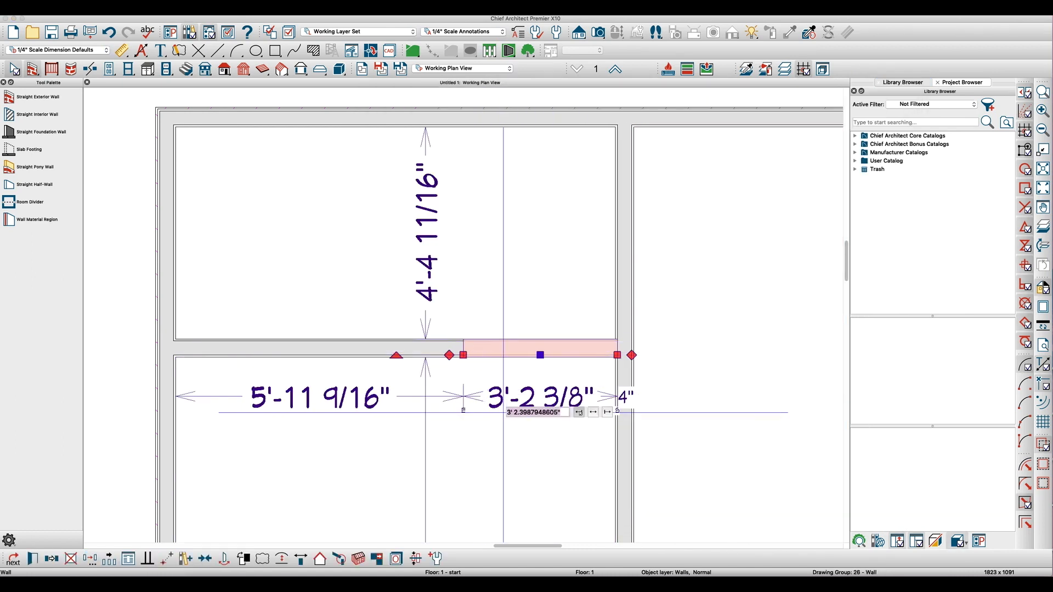
{"action": "type", "text": "3'"}
{"action": "key", "text": "Return"}
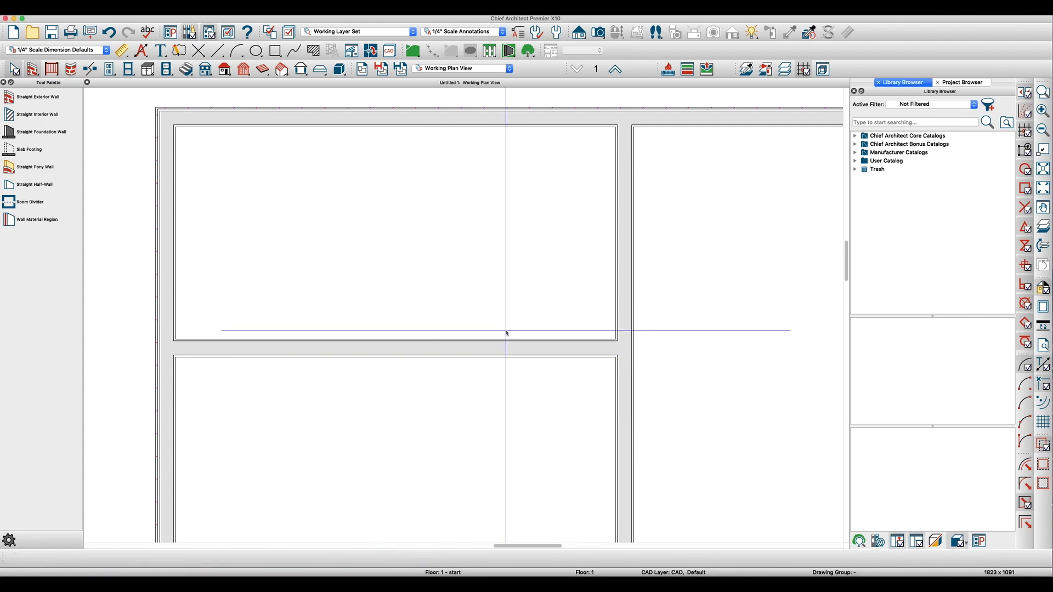
Set the length of the horizontal partition's short right segment to 3'-4".
{"action": "left_click", "coordinate": [546, 403]}
{"action": "type", "text": "3'4"}
{"action": "key", "text": "Return"}
{"action": "key", "text": "Escape"}
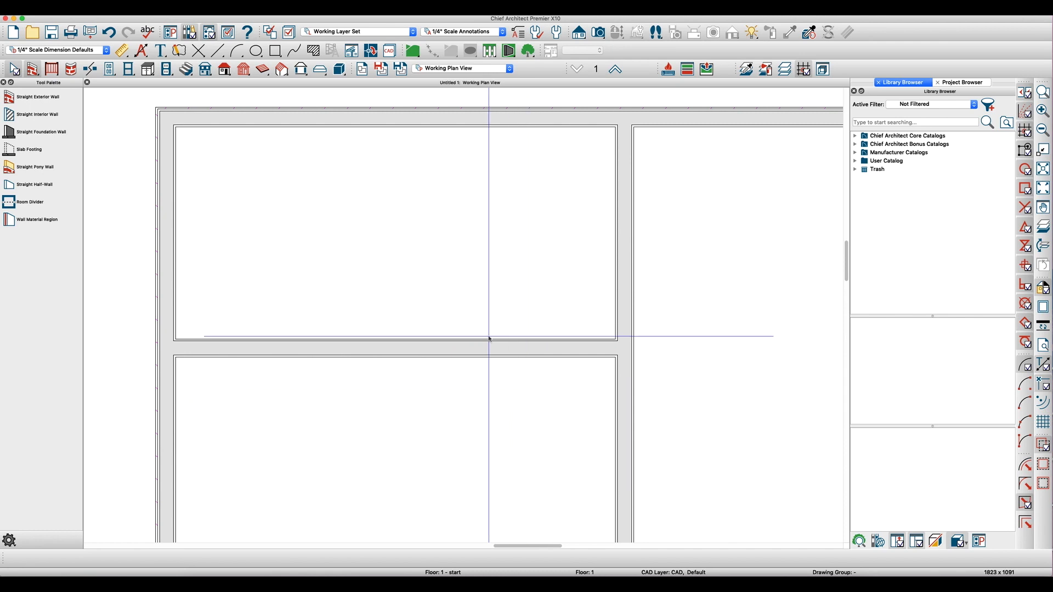
Convert the short right partition segment to a railing with the Solid style and No Post.
{"action": "left_click", "coordinate": [498, 351]}
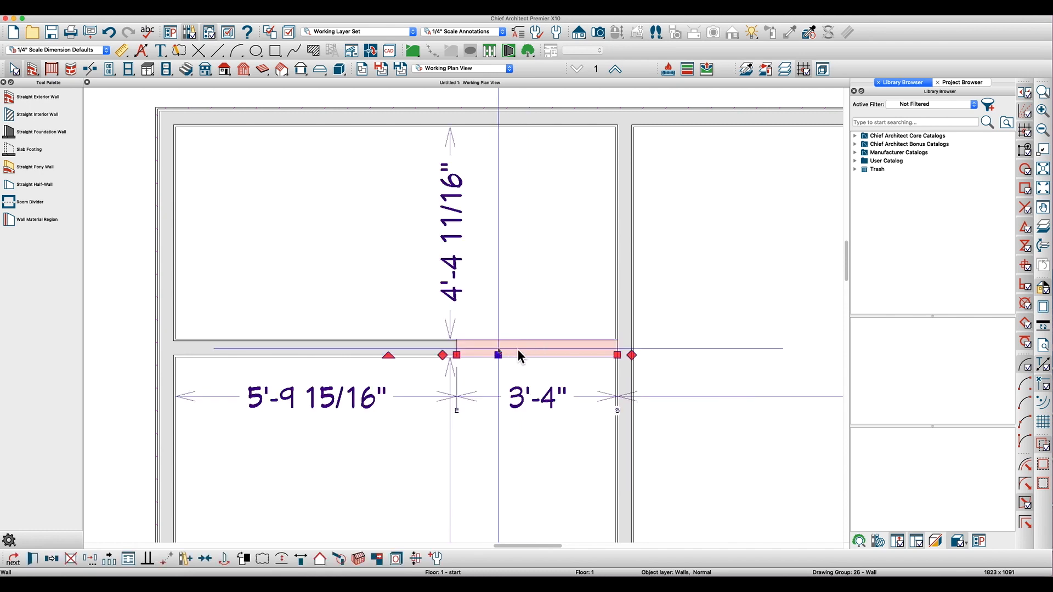
{"action": "double_click", "coordinate": [517, 349]}
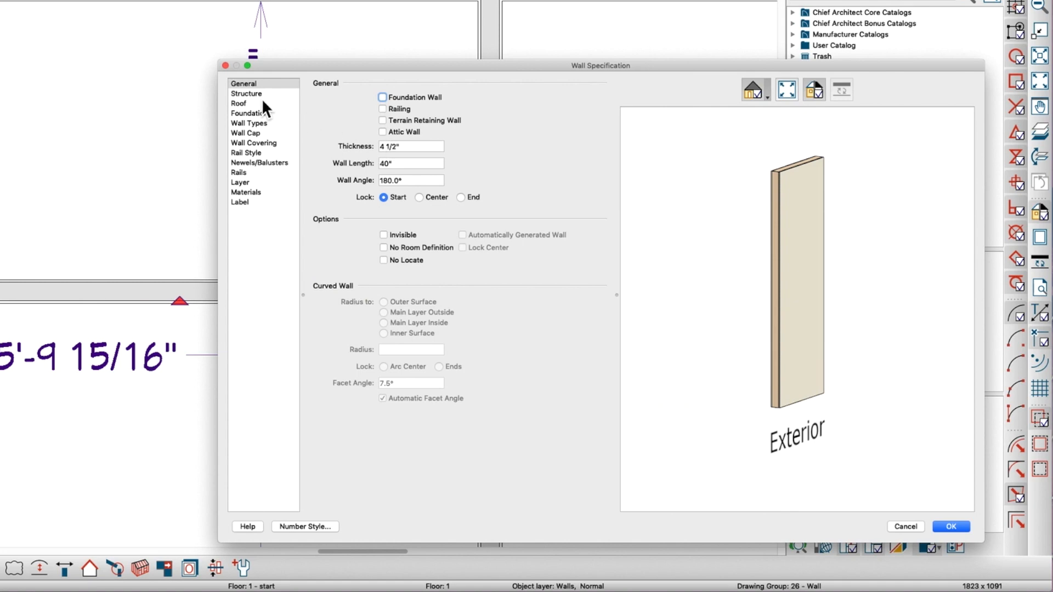
{"action": "left_click", "coordinate": [383, 109]}
{"action": "left_click", "coordinate": [239, 173]}
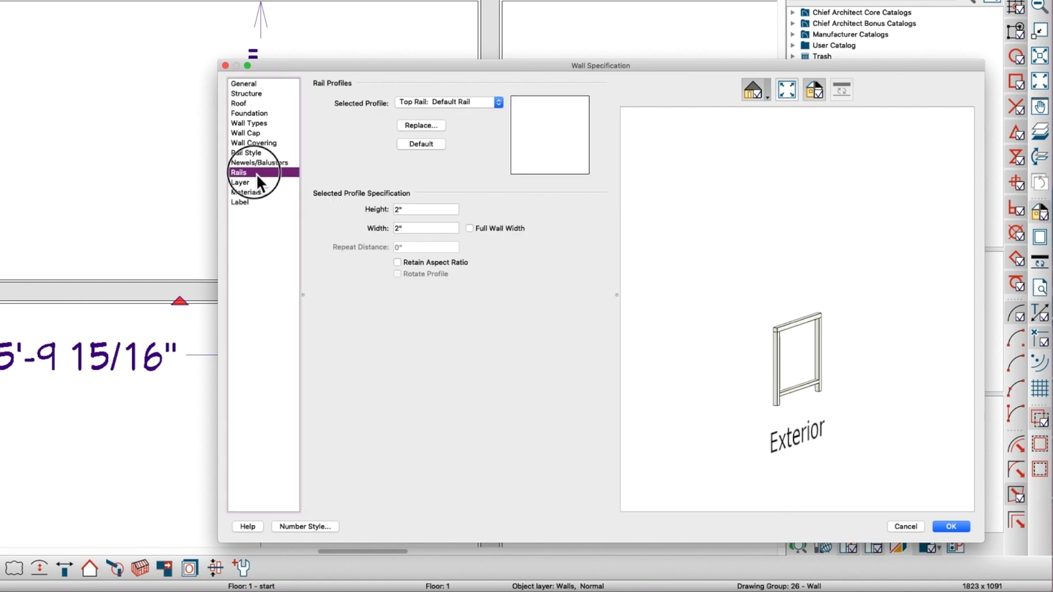
{"action": "left_click", "coordinate": [259, 163]}
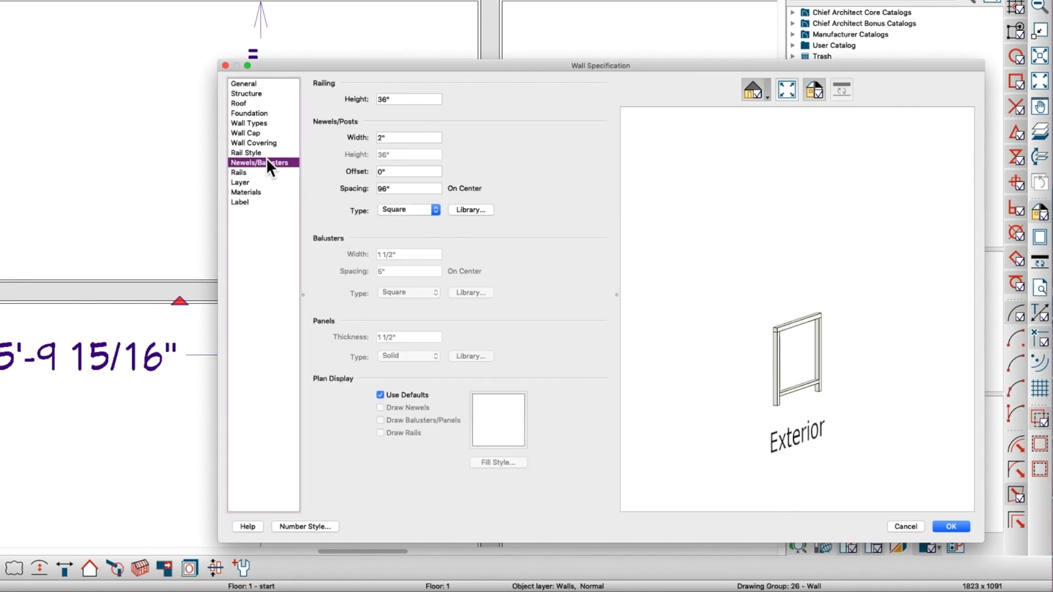
{"action": "left_click", "coordinate": [265, 153]}
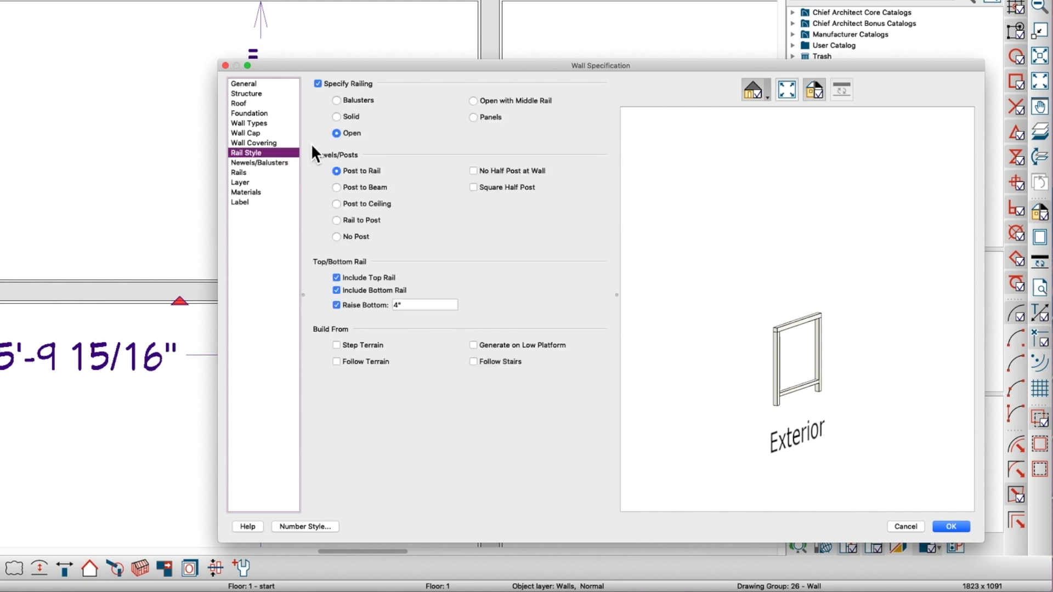
{"action": "left_click", "coordinate": [353, 117]}
{"action": "left_click", "coordinate": [343, 237]}
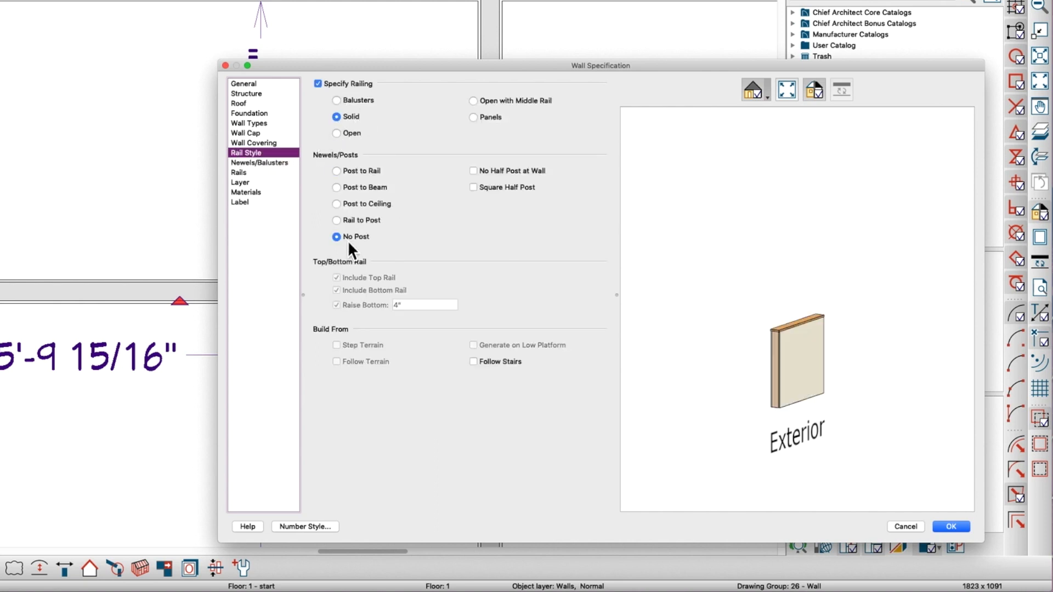
Set the railing height to 6", the newel width to 0" and the newel spacing to 1".
{"action": "left_click", "coordinate": [271, 163]}
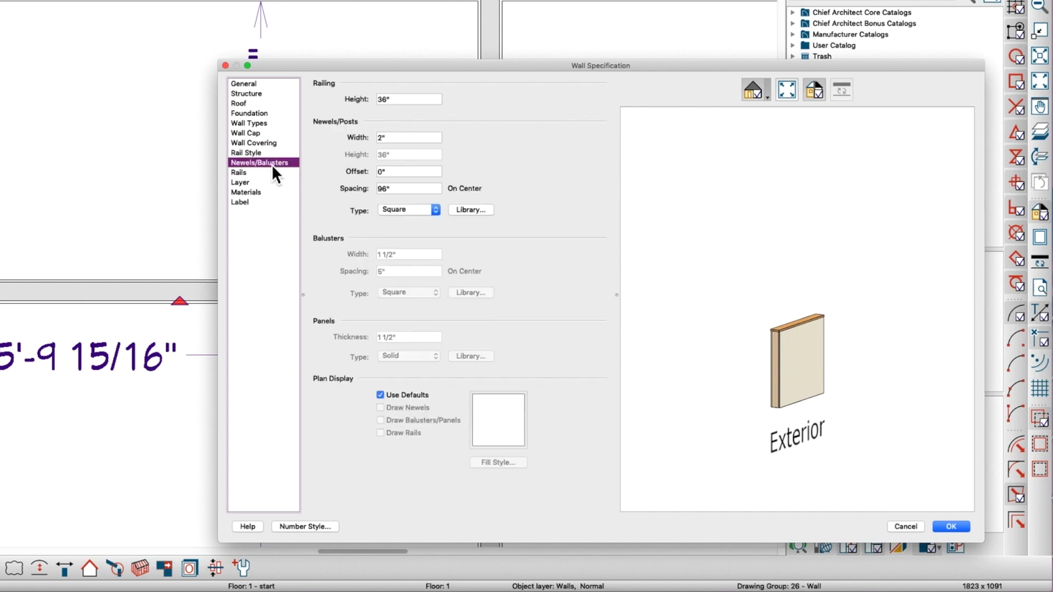
{"action": "double_click", "coordinate": [412, 99]}
{"action": "type", "text": "6"}
{"action": "key", "text": "Tab"}
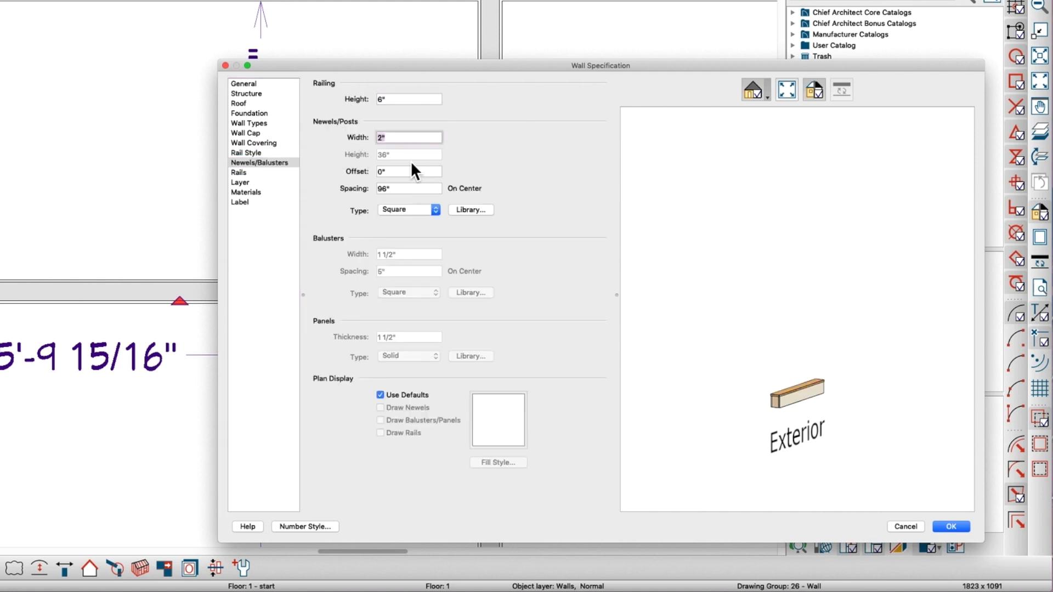
{"action": "type", "text": "0"}
{"action": "key", "text": "Tab"}
{"action": "key", "text": "Tab"}
{"action": "type", "text": "1"}
{"action": "key", "text": "Tab"}
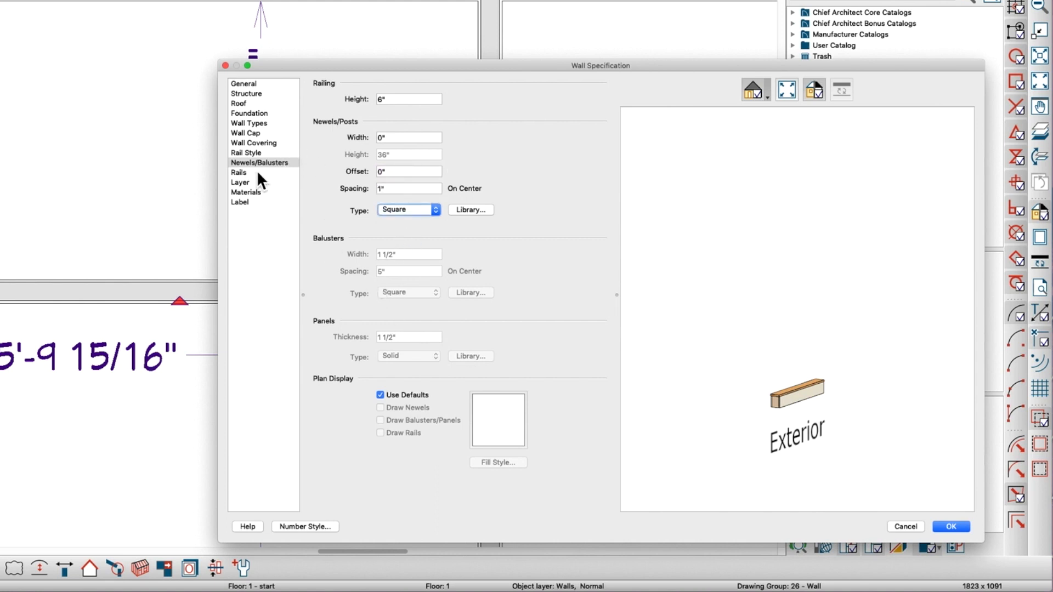
Delete the wall cap profile from the low railing wall.
{"action": "left_click", "coordinate": [251, 136]}
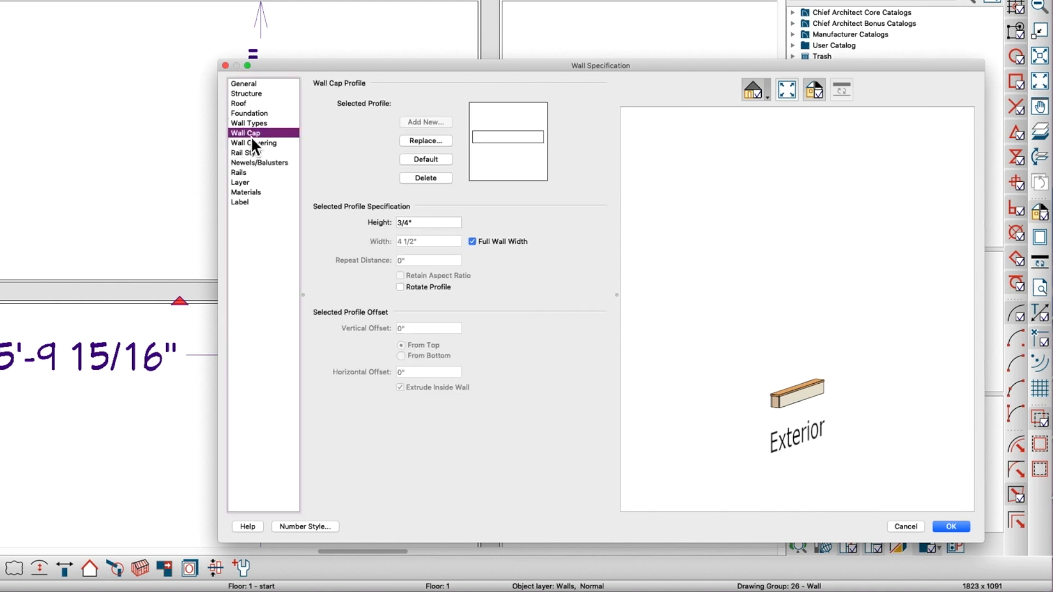
{"action": "left_click", "coordinate": [427, 179]}
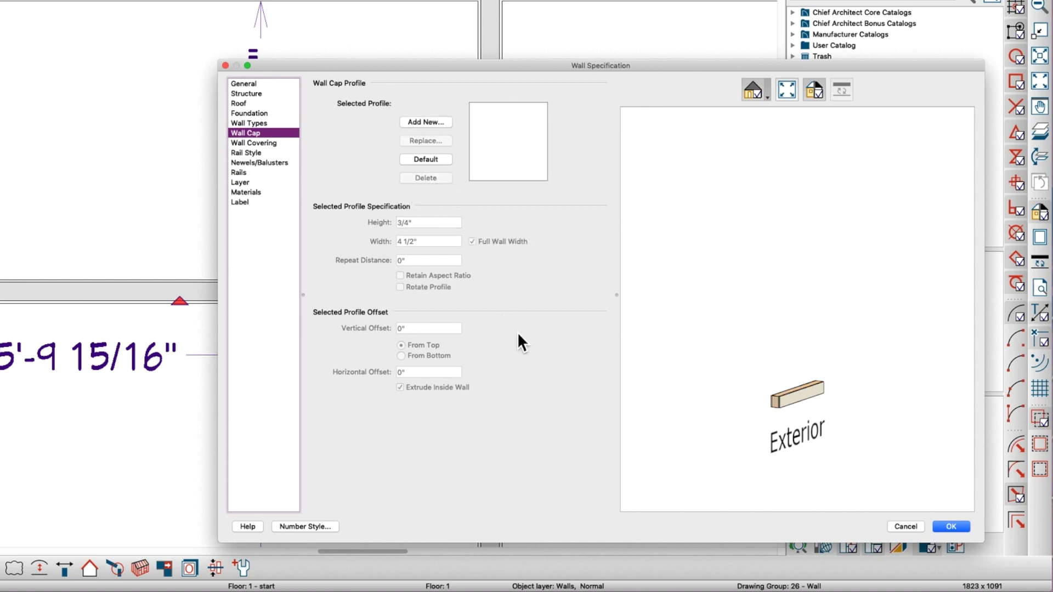
Duplicate the Interior-4 wall type for the low curb wall and name the copy Tile-4.
{"action": "left_click", "coordinate": [260, 121]}
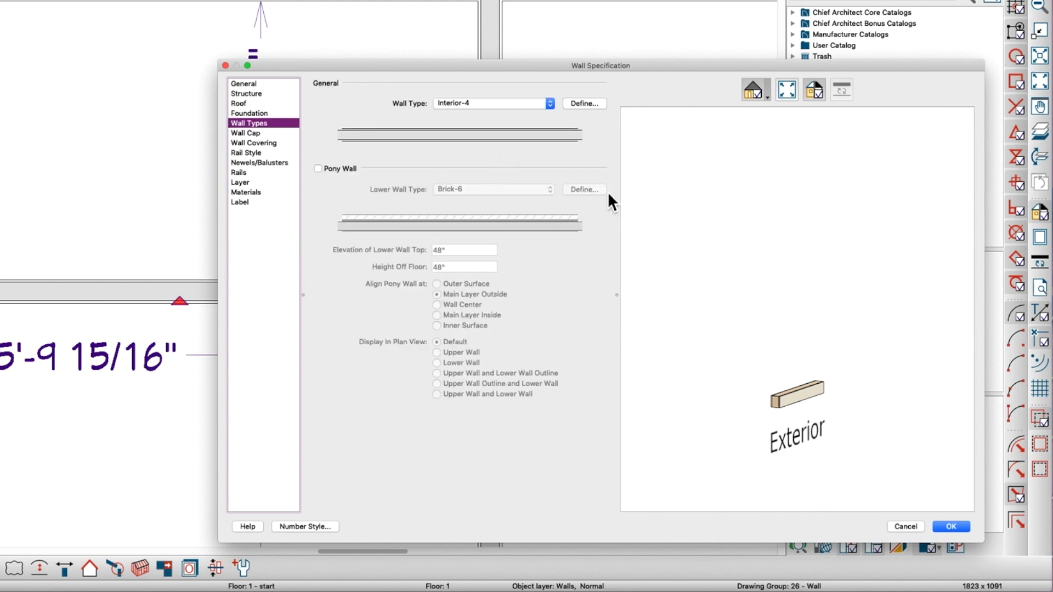
{"action": "left_click", "coordinate": [581, 104]}
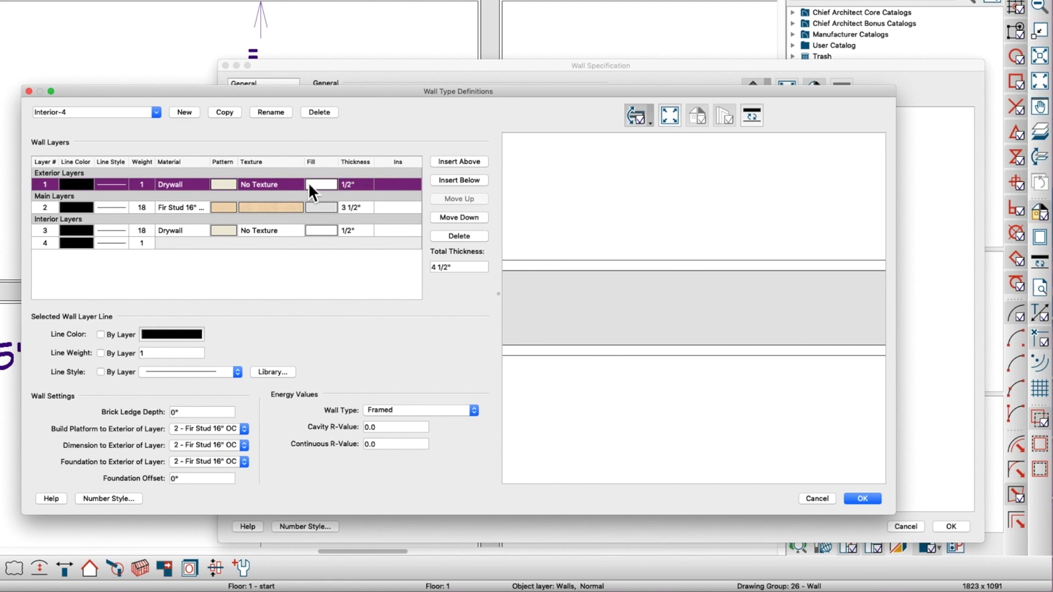
{"action": "left_click", "coordinate": [229, 112]}
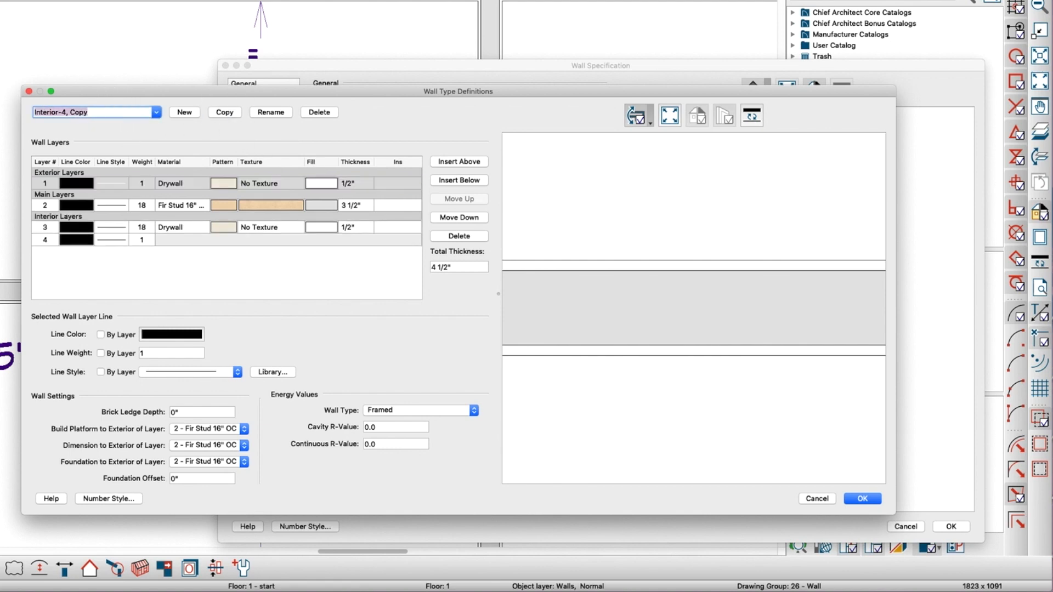
{"action": "type", "text": "Tile-4"}
{"action": "key", "text": "Tab"}
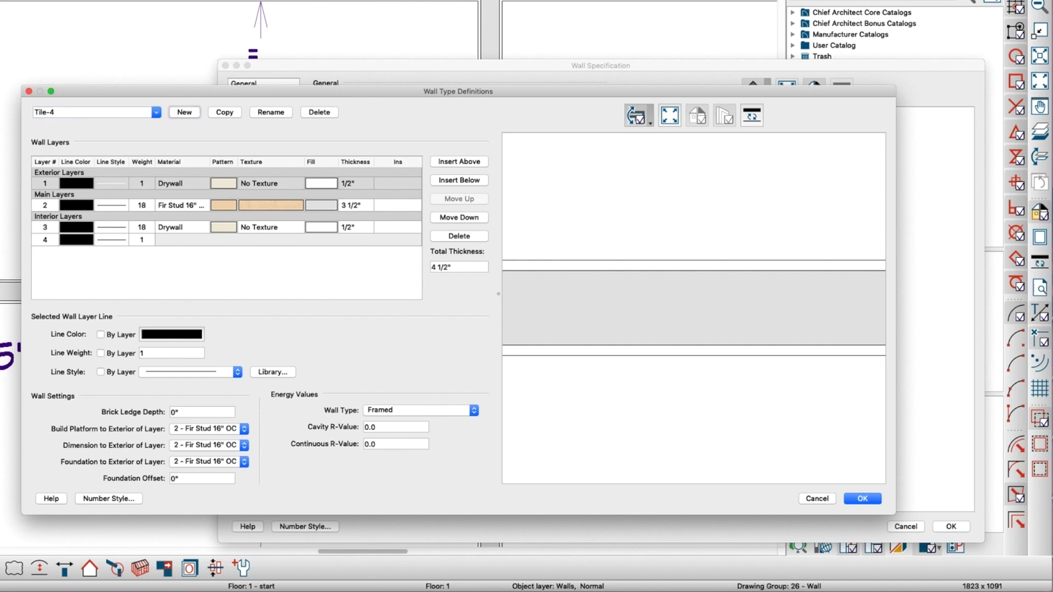
Delete the exterior and interior drywall layers from the Tile-4 wall type, keeping only the main layer.
{"action": "left_click", "coordinate": [111, 185]}
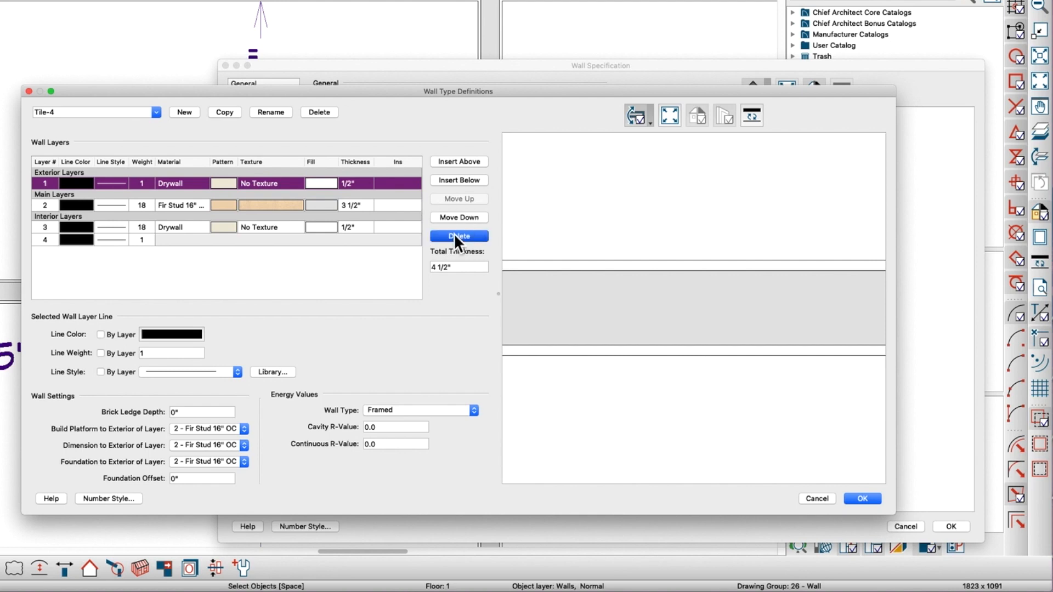
{"action": "left_click", "coordinate": [455, 237]}
{"action": "left_click", "coordinate": [139, 215]}
{"action": "left_click", "coordinate": [458, 236]}
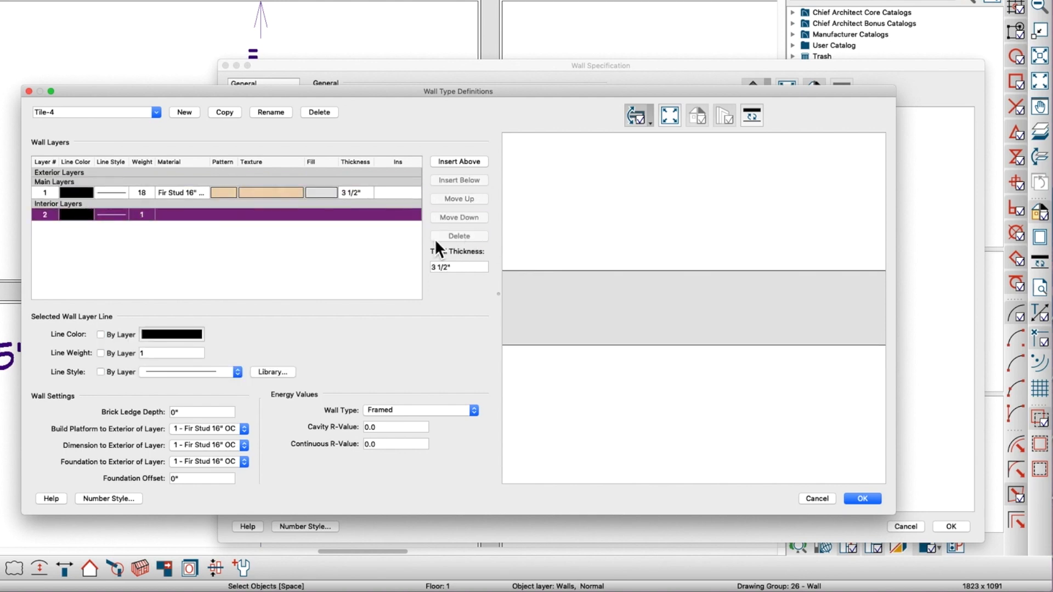
Set the main layer's material to Castle Rock Mosaic AD03 from the DalTile Porcelain Avondale manufacturer catalog.
{"action": "left_click", "coordinate": [121, 193]}
{"action": "left_click", "coordinate": [264, 193]}
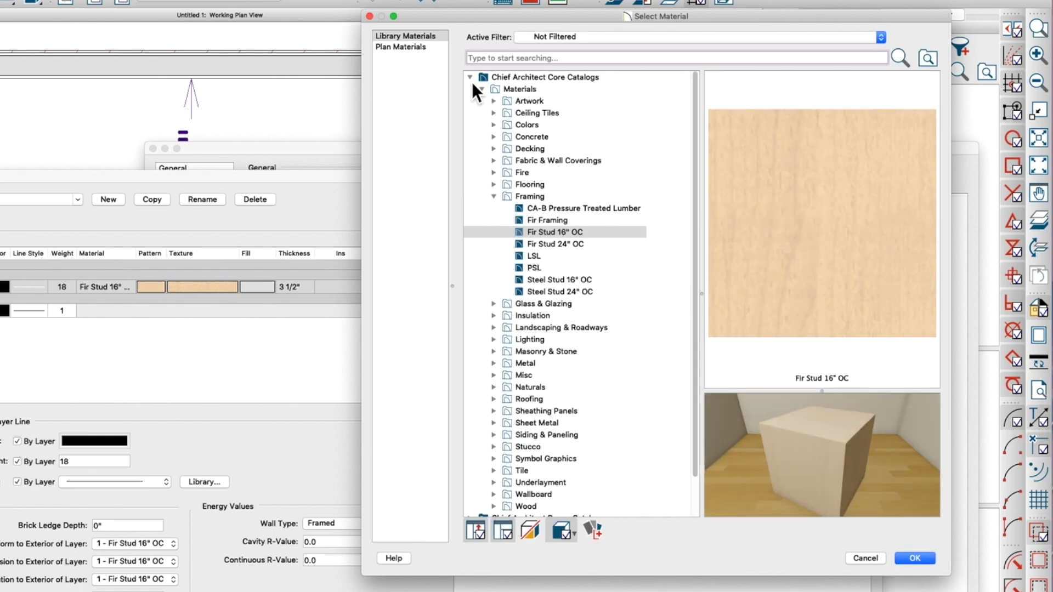
{"action": "left_click", "coordinate": [470, 77]}
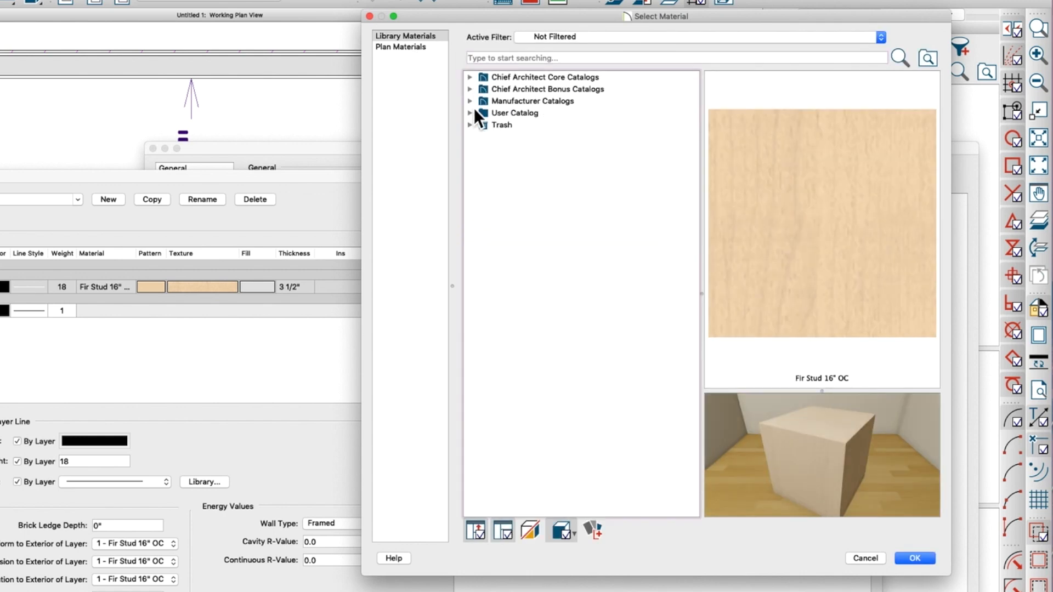
{"action": "left_click", "coordinate": [470, 102]}
{"action": "scroll", "coordinate": [504, 357], "scroll_direction": "down", "scroll_amount": 3}
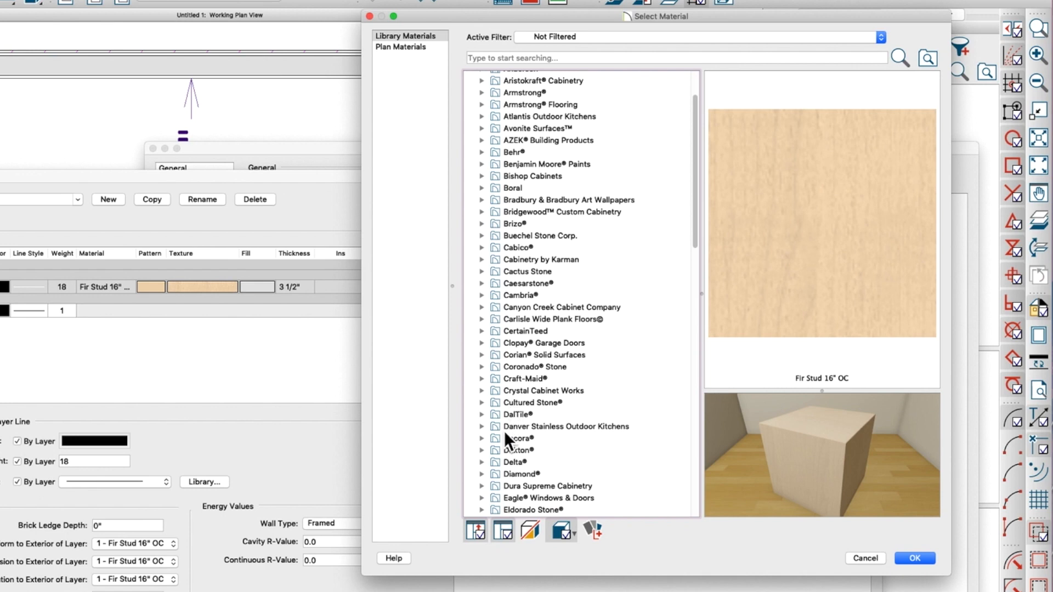
{"action": "left_click", "coordinate": [483, 415]}
{"action": "scroll", "coordinate": [539, 384], "scroll_direction": "down", "scroll_amount": 3}
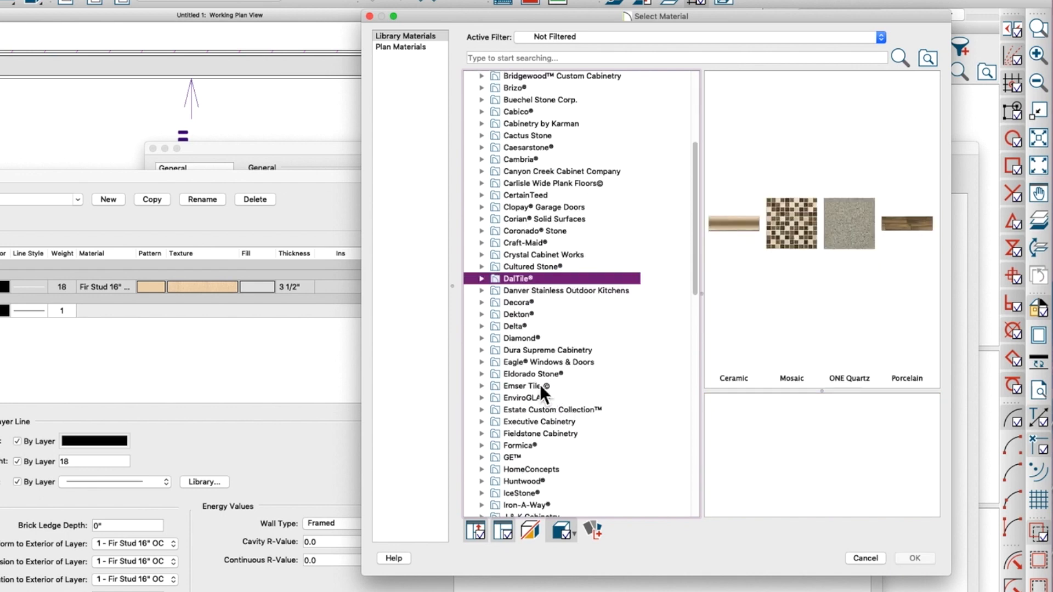
{"action": "left_click", "coordinate": [484, 281]}
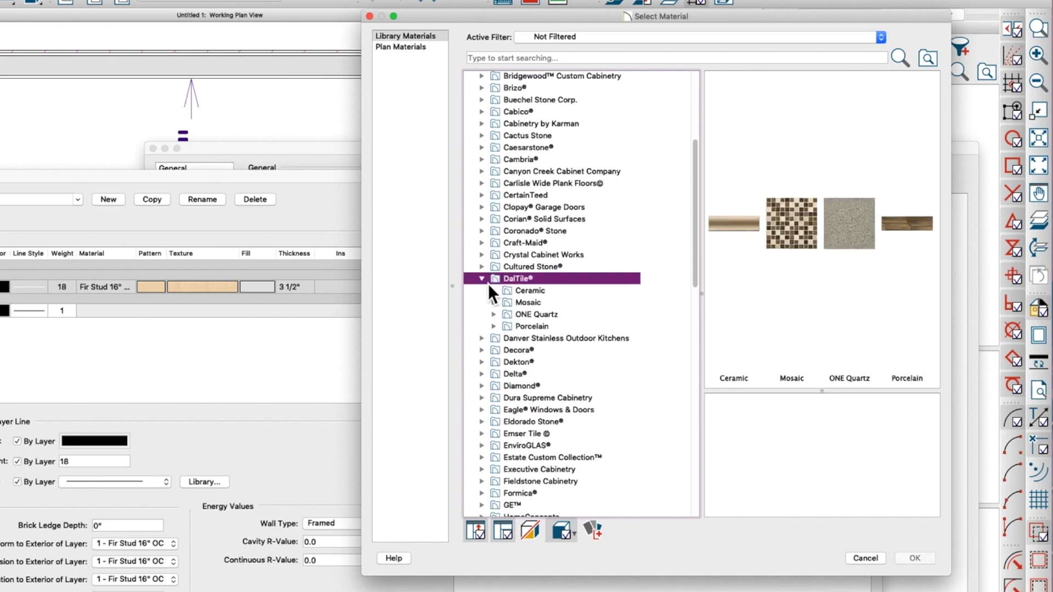
{"action": "left_click", "coordinate": [497, 325]}
{"action": "left_click", "coordinate": [522, 366]}
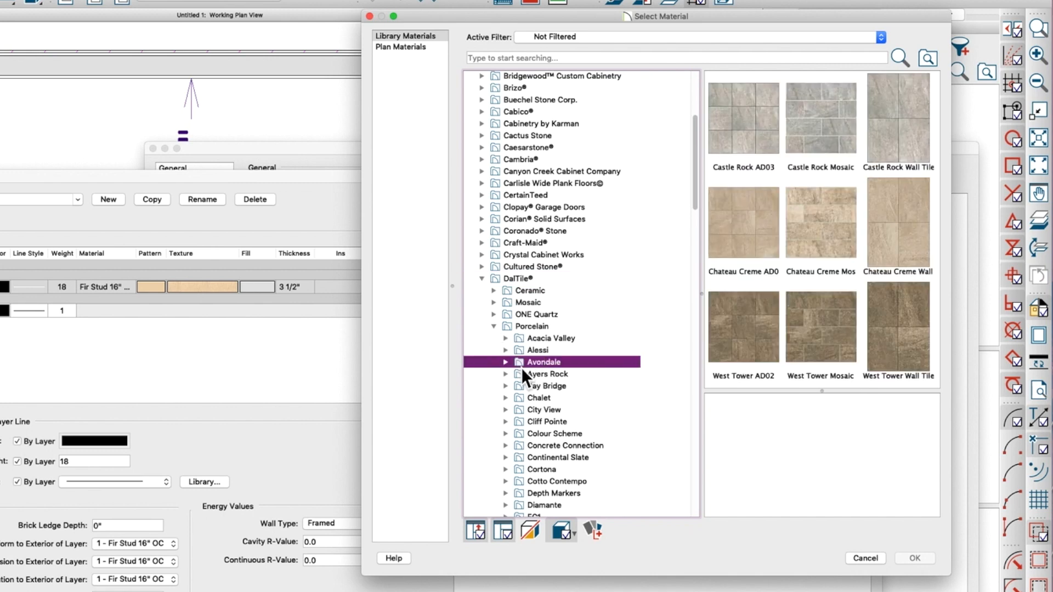
{"action": "left_click", "coordinate": [510, 363]}
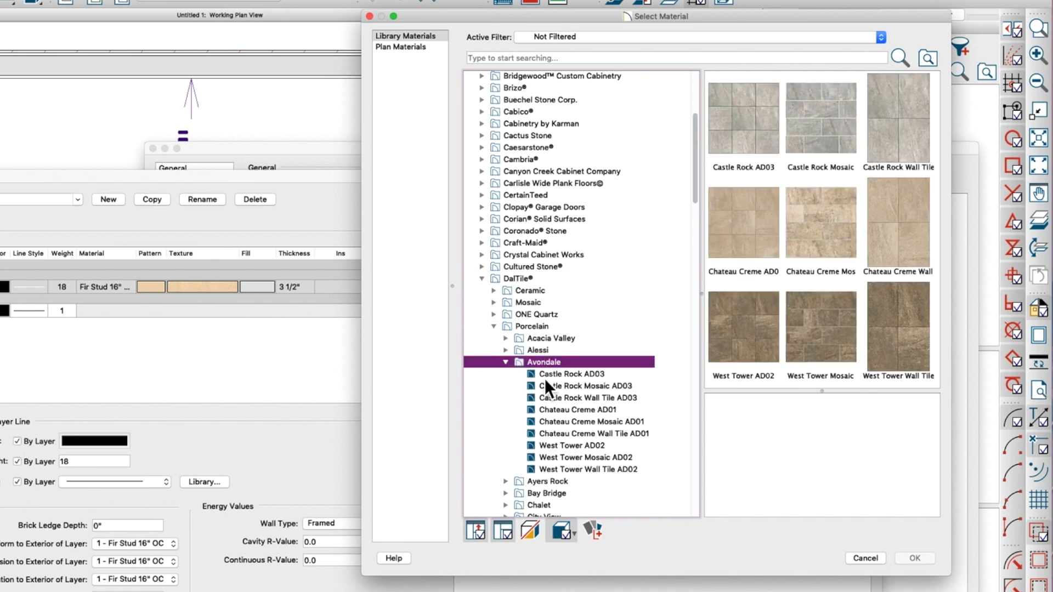
{"action": "left_click", "coordinate": [567, 390]}
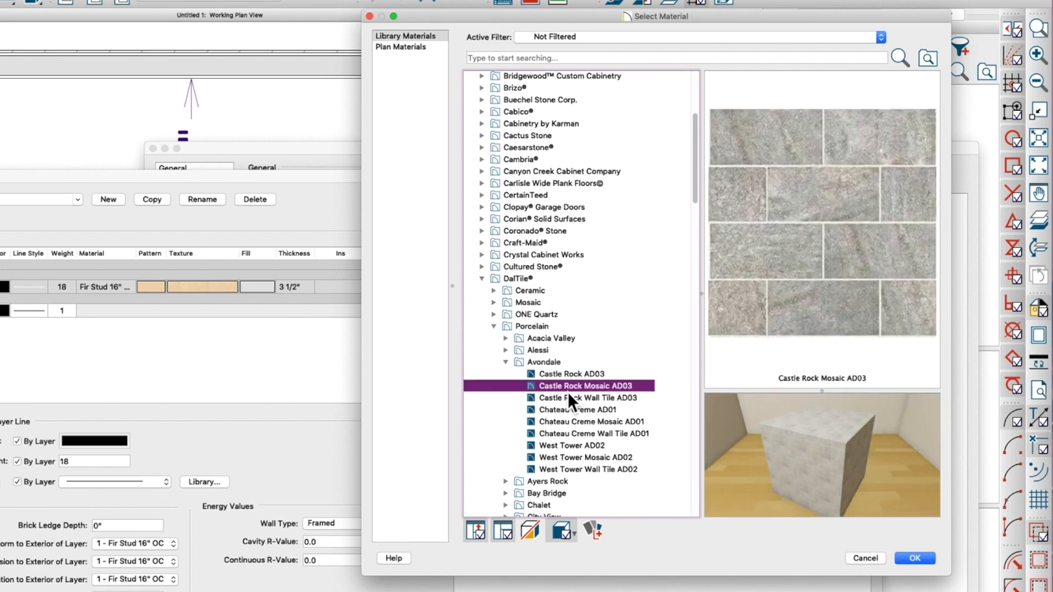
{"action": "left_click", "coordinate": [923, 554]}
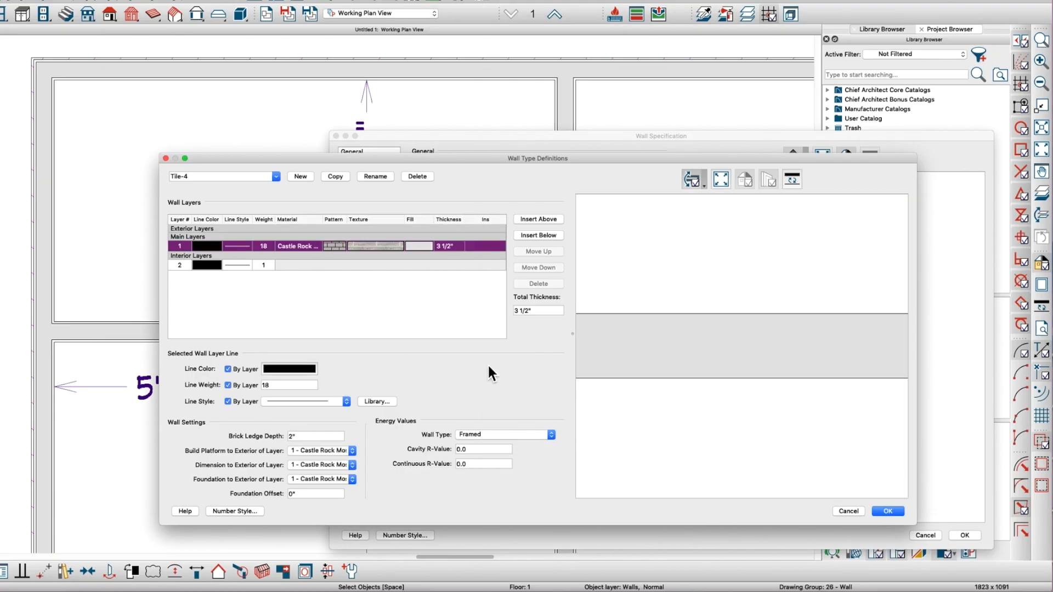
Set the Castle Rock layer's thickness to 4 1/2" and accept the Tile-4 wall type definition.
{"action": "left_click", "coordinate": [457, 246]}
{"action": "type", "text": "4 1/2"}
{"action": "key", "text": "Return"}
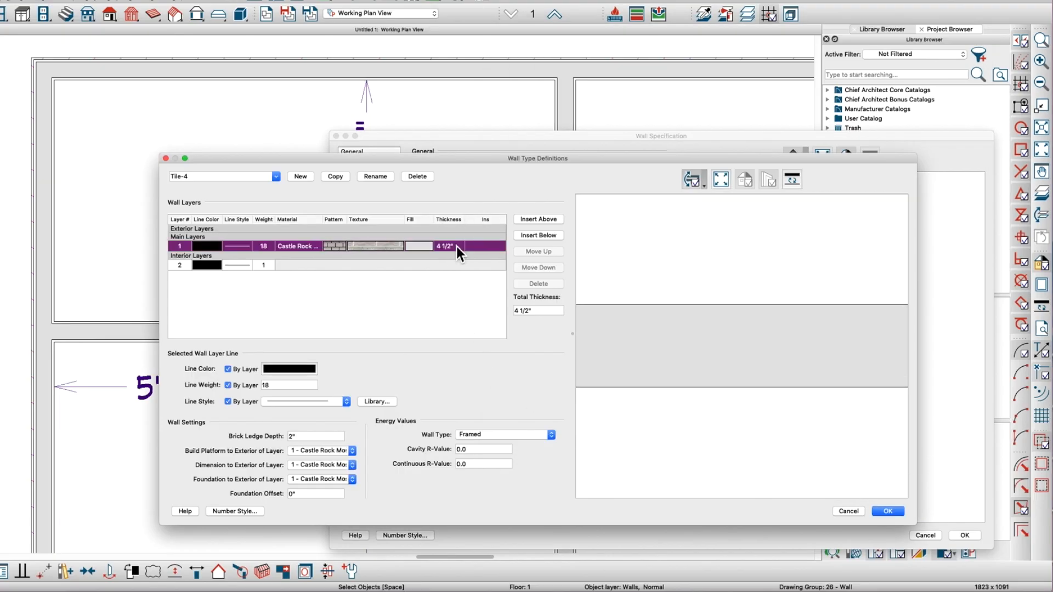
{"action": "left_click", "coordinate": [888, 511]}
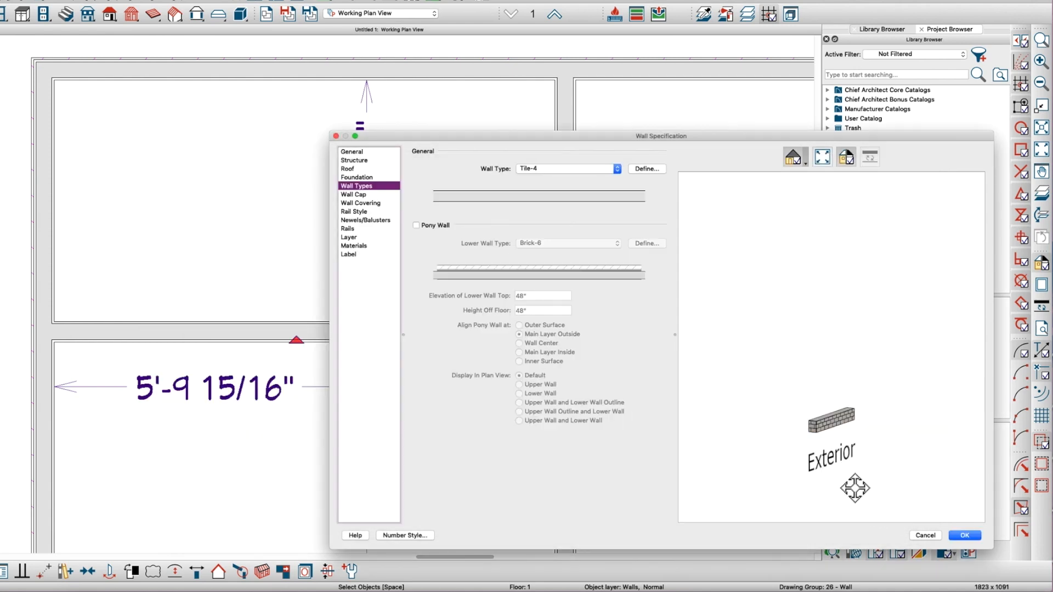
Set the line weight of Tile-4's empty interior layer to 18 and apply the specification to the curb wall.
{"action": "left_click", "coordinate": [646, 169]}
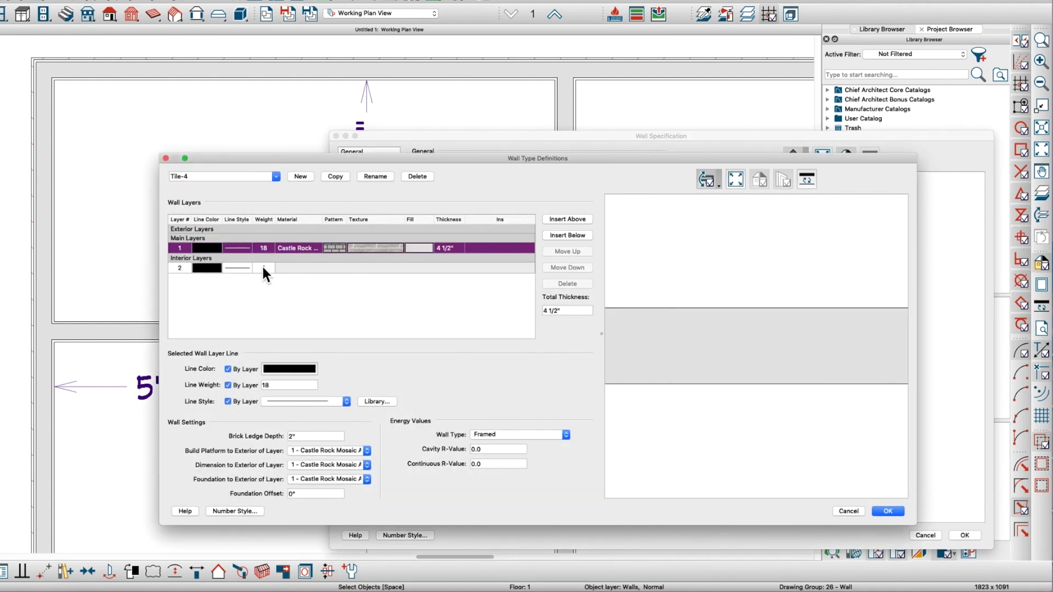
{"action": "left_click", "coordinate": [262, 268]}
{"action": "left_click", "coordinate": [263, 269]}
{"action": "left_click", "coordinate": [269, 269]}
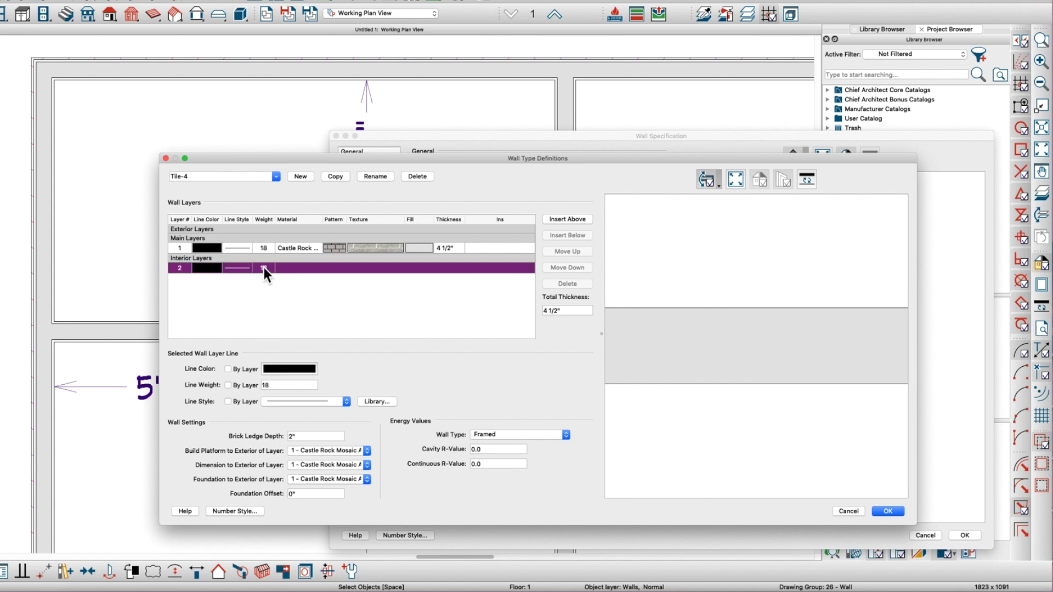
{"action": "left_click", "coordinate": [888, 511]}
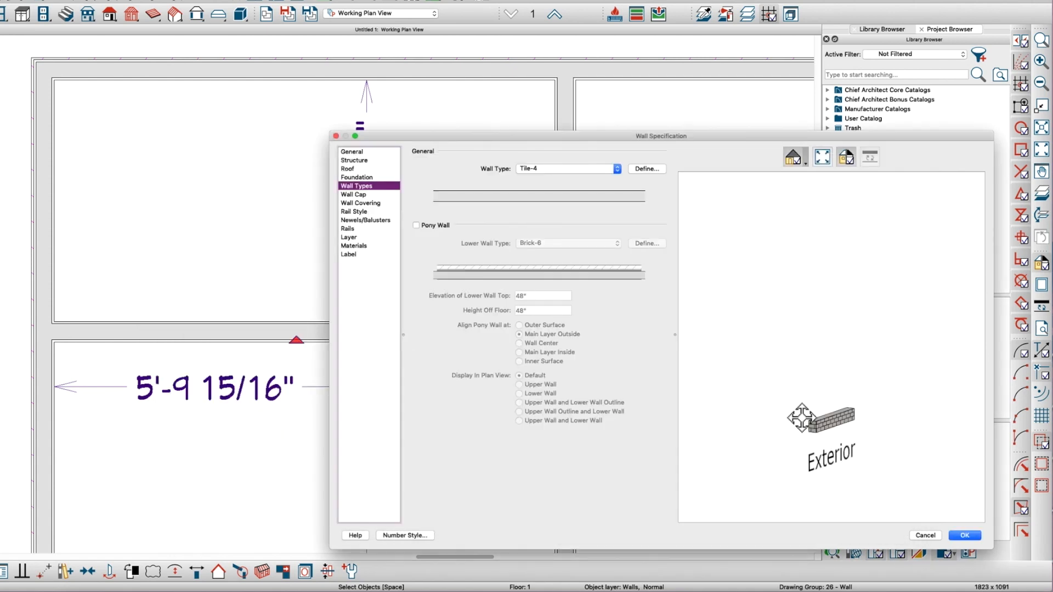
{"action": "left_click", "coordinate": [965, 535]}
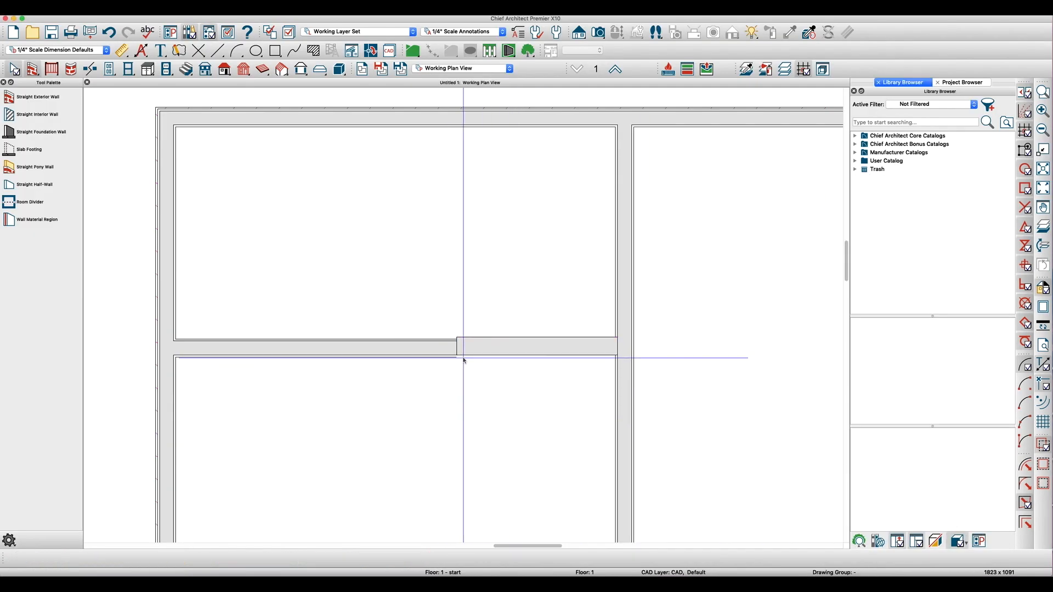
Assign the Tile-4 wall type to the long left segment of the horizontal partition.
{"action": "left_click", "coordinate": [477, 353]}
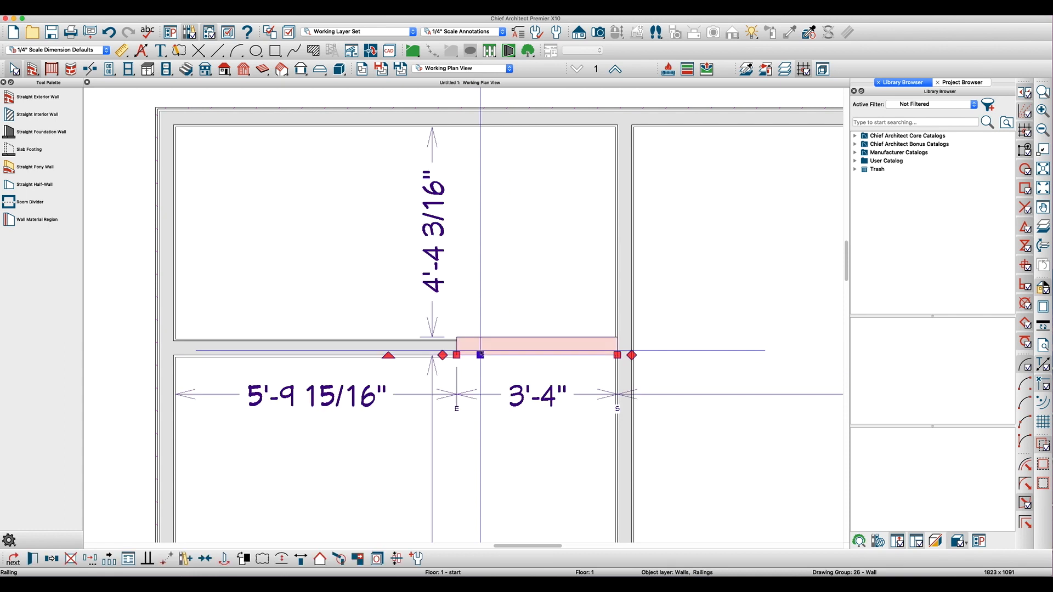
{"action": "left_click", "coordinate": [434, 354]}
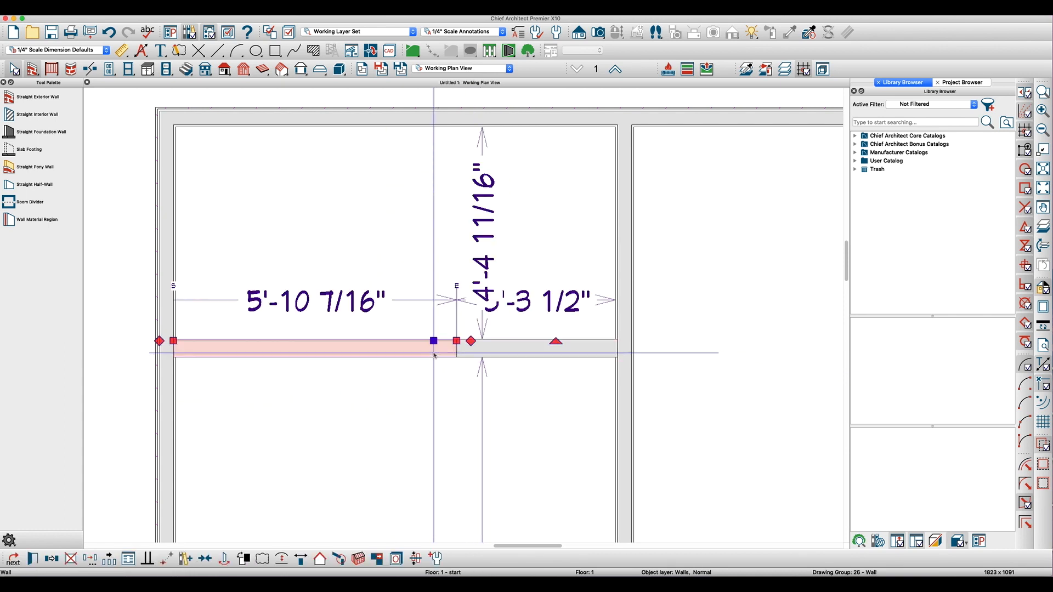
{"action": "double_click", "coordinate": [435, 354]}
{"action": "left_click", "coordinate": [594, 205]}
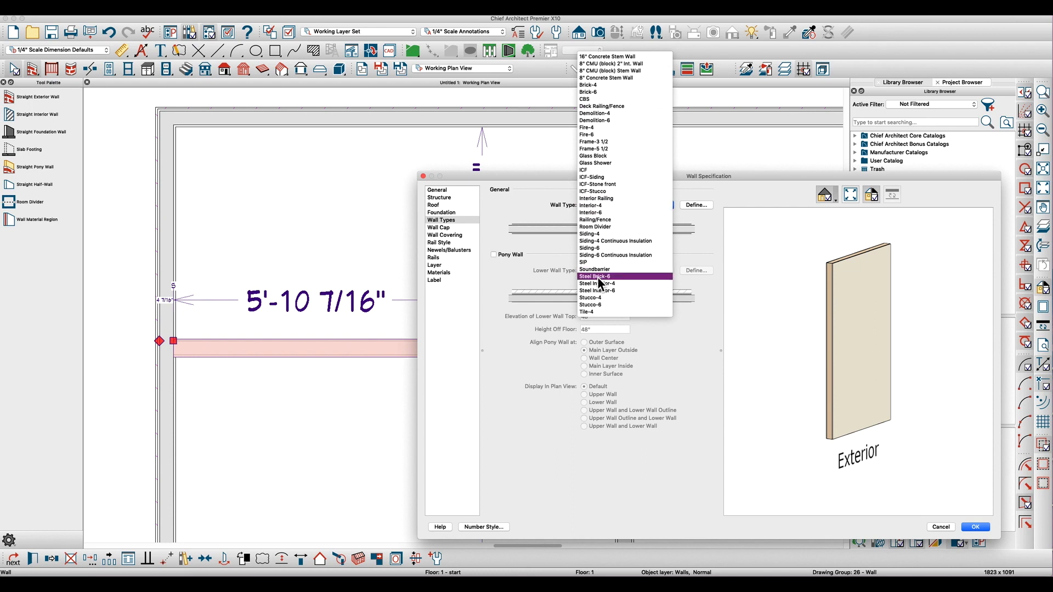
{"action": "left_click", "coordinate": [592, 312]}
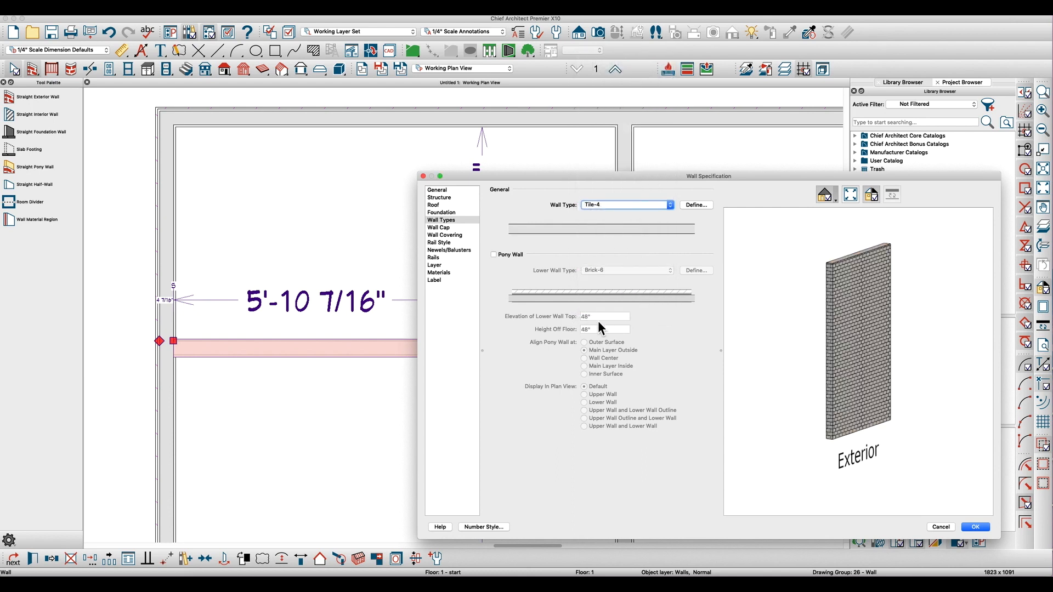
{"action": "left_click", "coordinate": [976, 528]}
{"action": "left_click_drag", "start_coordinate": [415, 356], "coordinate": [473, 350]}
{"action": "key", "text": "Escape"}
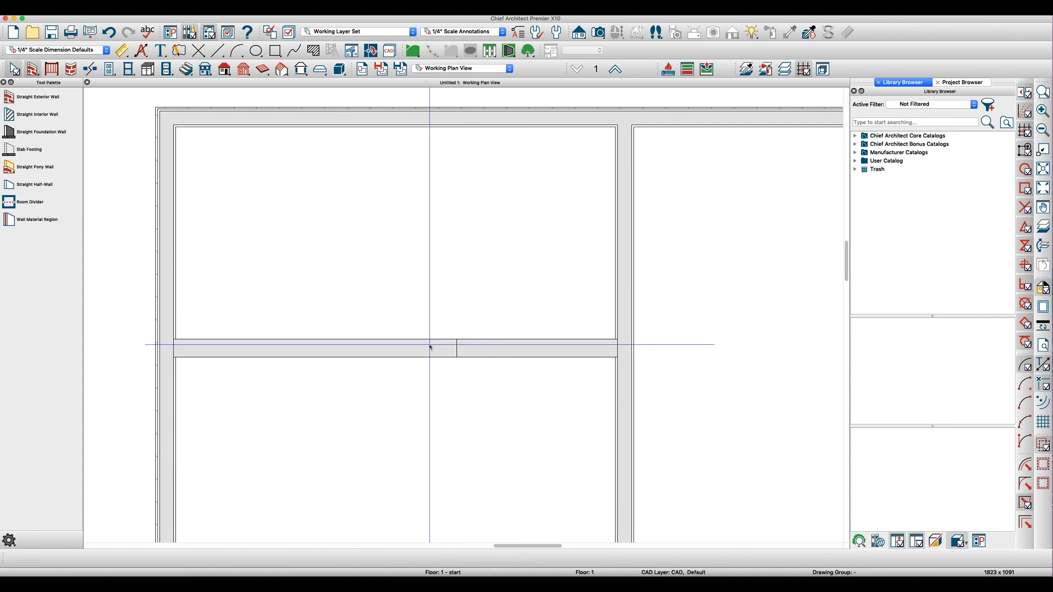
Shorten the vertical partition from its free lower end to a length of 6'-9".
{"action": "scroll", "coordinate": [431, 347], "scroll_direction": "down", "scroll_amount": 5}
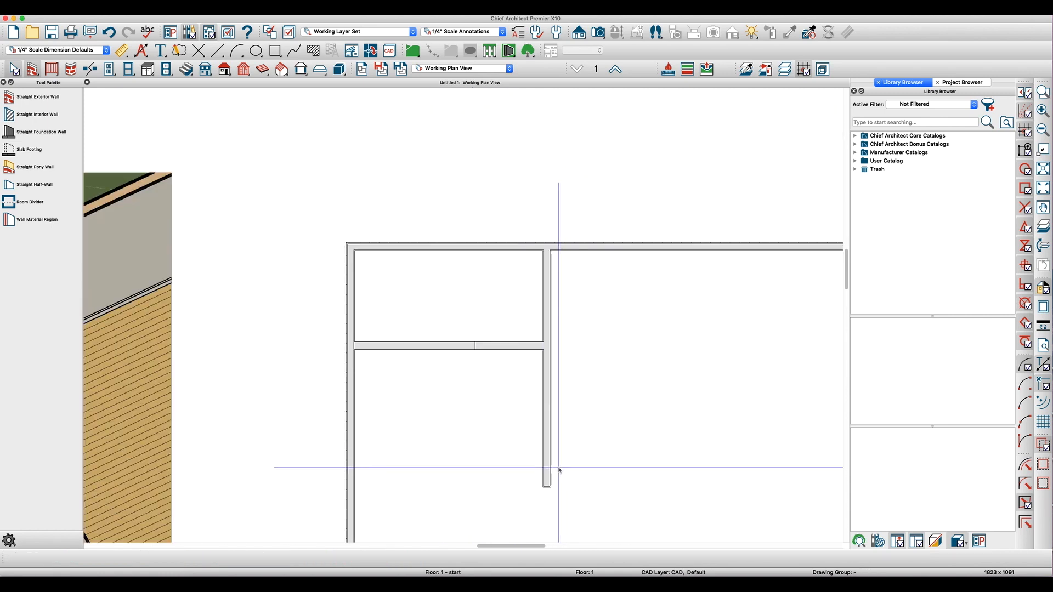
{"action": "left_click", "coordinate": [547, 470]}
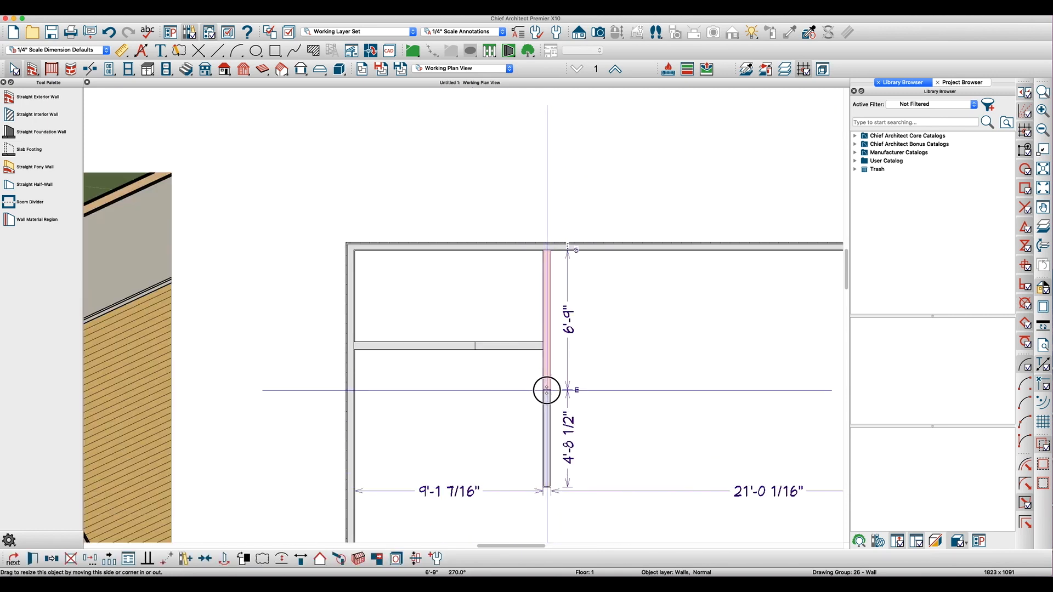
{"action": "left_click_drag", "start_coordinate": [546, 390], "coordinate": [547, 390]}
{"action": "key", "text": "Escape"}
Create a full camera view aimed at the shower opening and orbit it to examine the tiled partition and curb.
{"action": "scroll", "coordinate": [548, 427], "scroll_direction": "up", "scroll_amount": 1}
{"action": "key", "text": "c"}
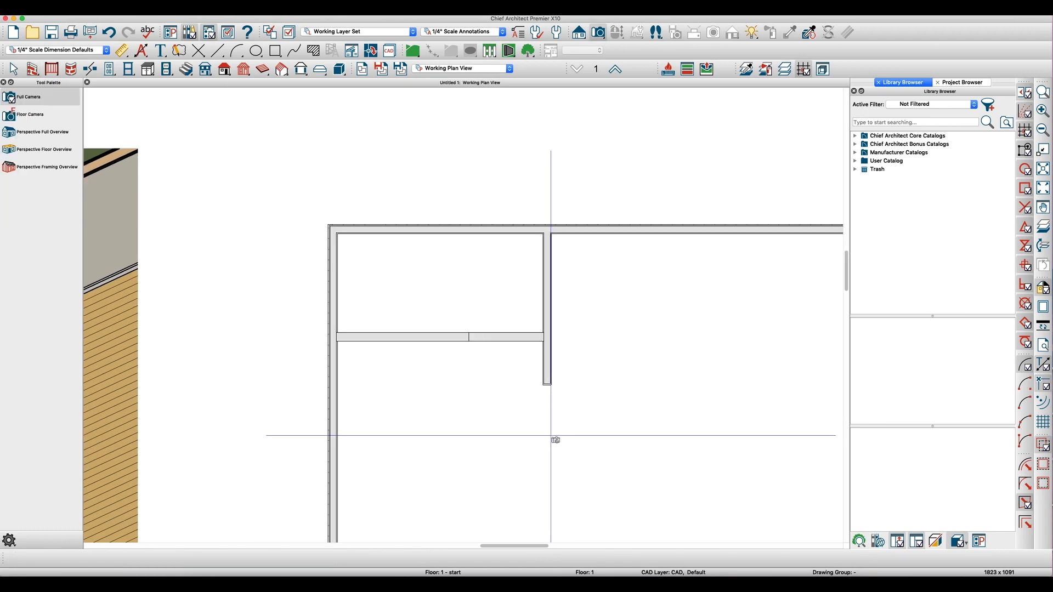
{"action": "left_click_drag", "start_coordinate": [536, 490], "coordinate": [503, 427]}
{"action": "key", "text": "space"}
{"action": "left_click", "coordinate": [292, 393]}
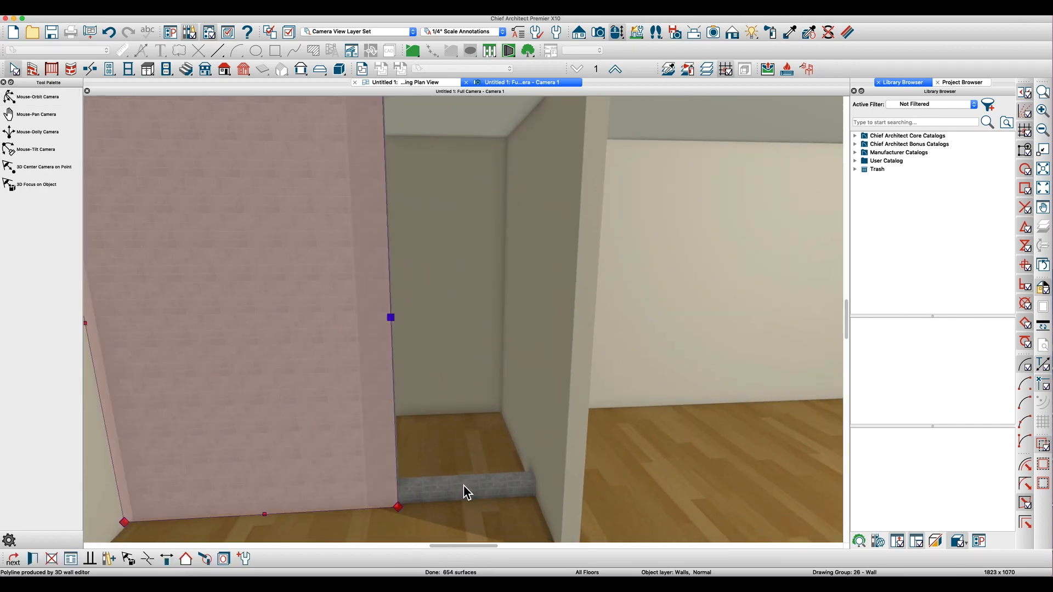
{"action": "key", "text": "Escape"}
{"action": "key", "text": "space"}
{"action": "left_click_drag", "start_coordinate": [470, 487], "coordinate": [463, 459]}
{"action": "key", "text": "space"}
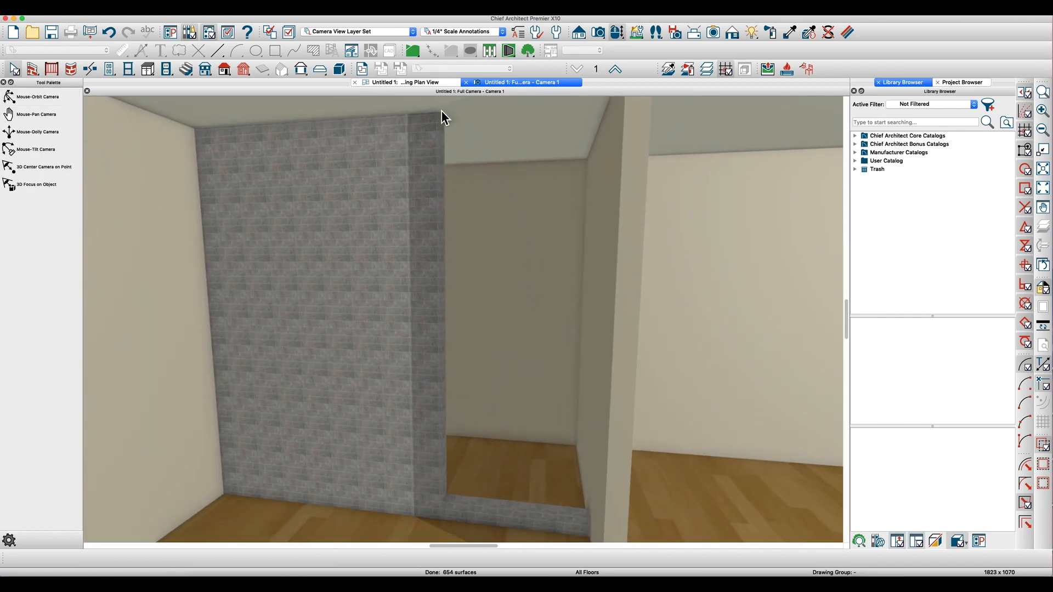
Return to the plan view and expand the FMR - Shower Floors folder under ~My Showers in the user catalog.
{"action": "left_click", "coordinate": [417, 83]}
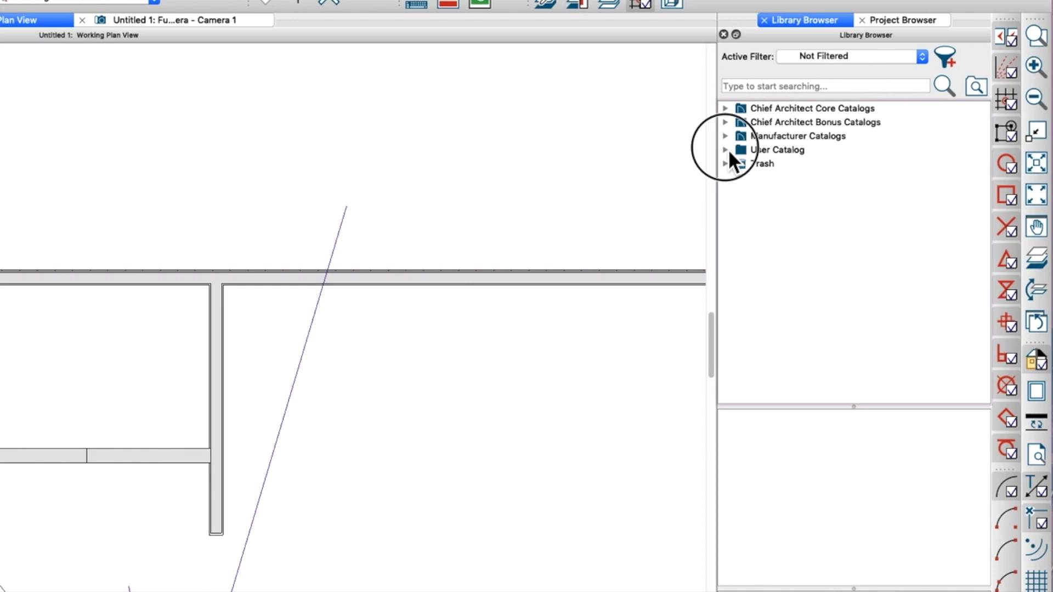
{"action": "left_click", "coordinate": [855, 160]}
{"action": "scroll", "coordinate": [884, 253], "scroll_direction": "down", "scroll_amount": 1}
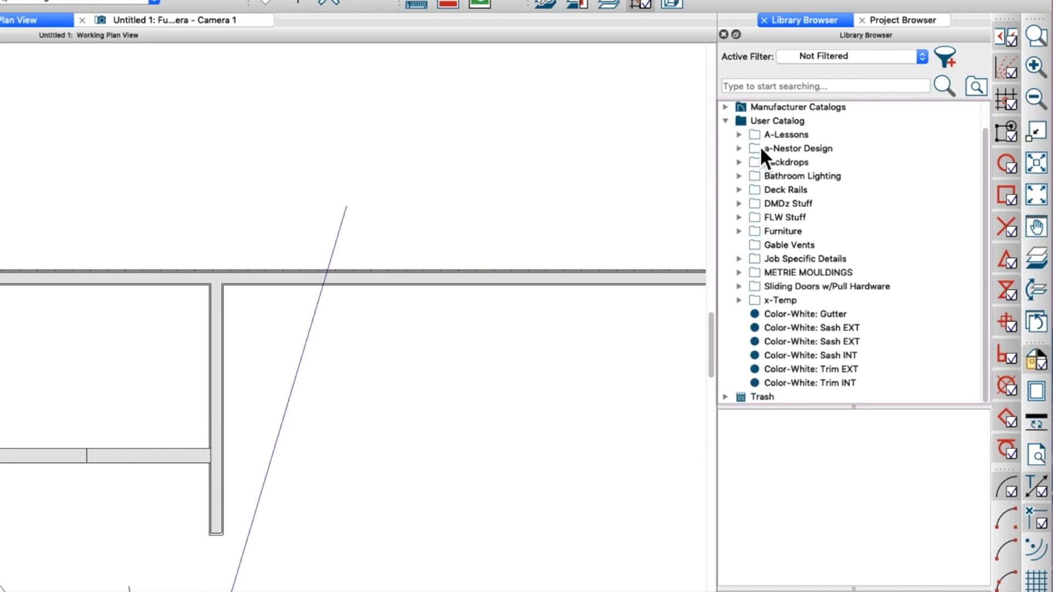
{"action": "left_click", "coordinate": [739, 148]}
{"action": "scroll", "coordinate": [765, 207], "scroll_direction": "down", "scroll_amount": 5}
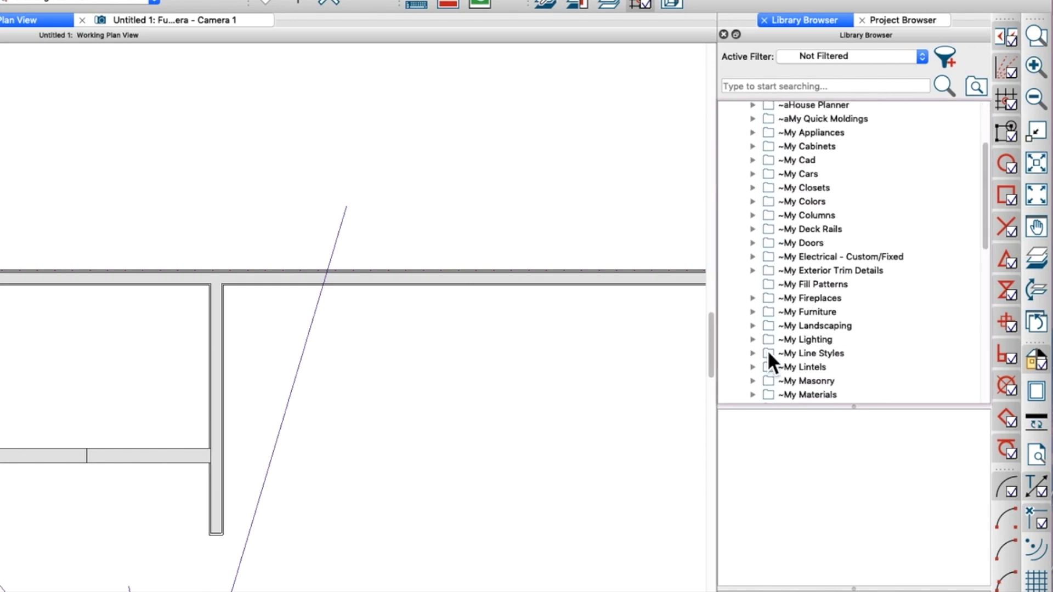
{"action": "left_click", "coordinate": [753, 359]}
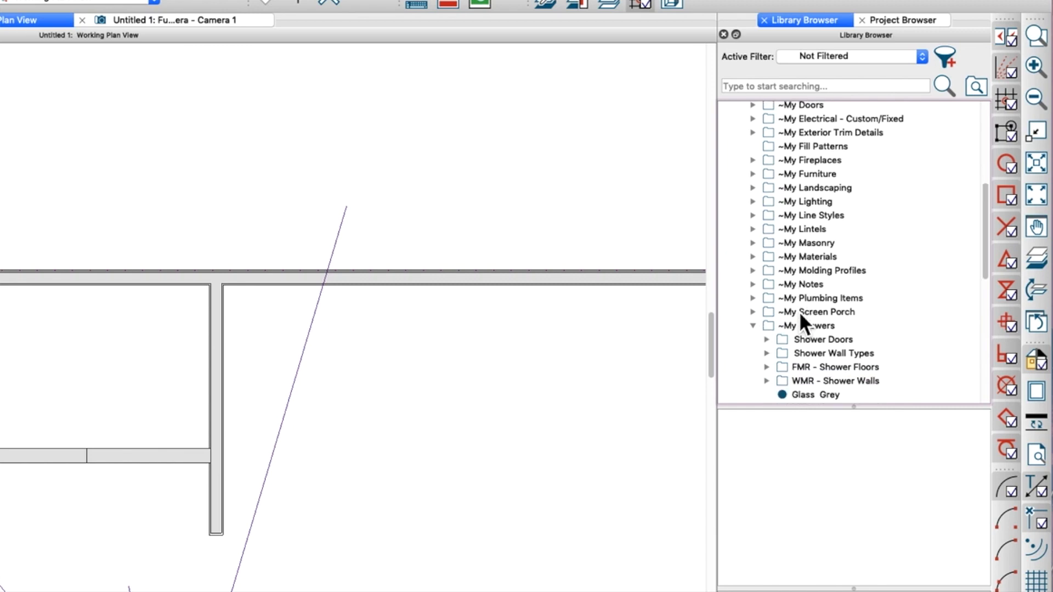
{"action": "scroll", "coordinate": [777, 366], "scroll_direction": "down", "scroll_amount": 1}
{"action": "left_click", "coordinate": [767, 361]}
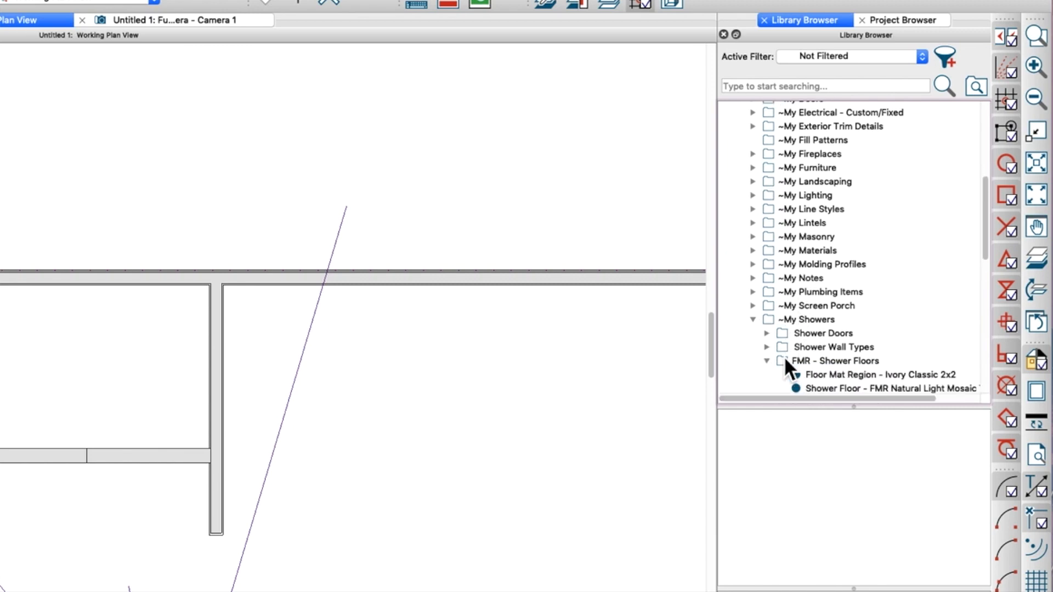
{"action": "scroll", "coordinate": [794, 335], "scroll_direction": "down", "scroll_amount": 4}
Place the Floor Mat Region - Ivory Classic 2x2 across the whole shower interior and view it in the camera.
{"action": "left_click", "coordinate": [844, 265]}
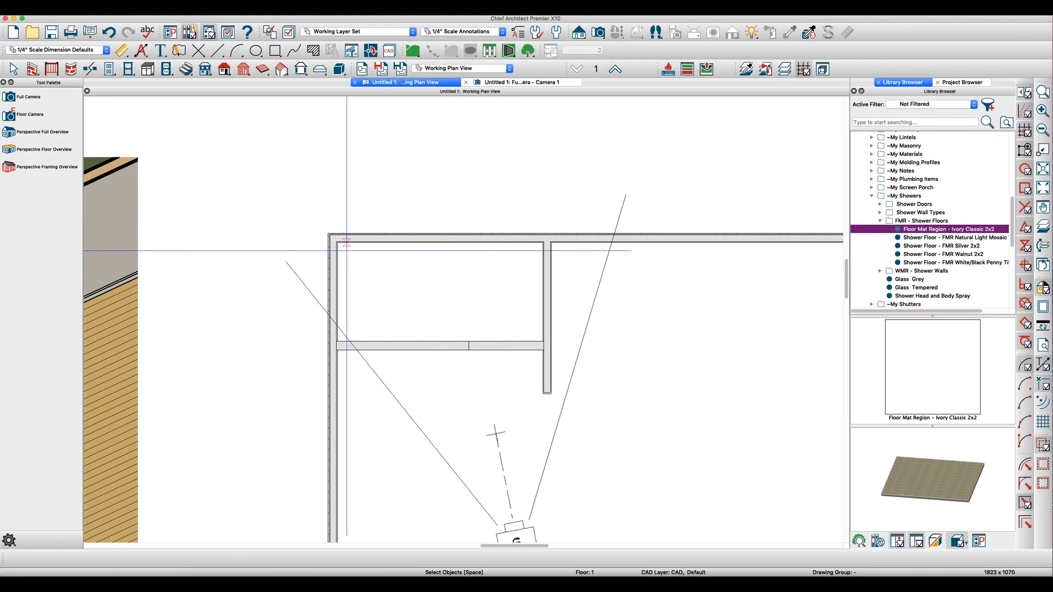
{"action": "left_click_drag", "start_coordinate": [338, 243], "coordinate": [543, 333]}
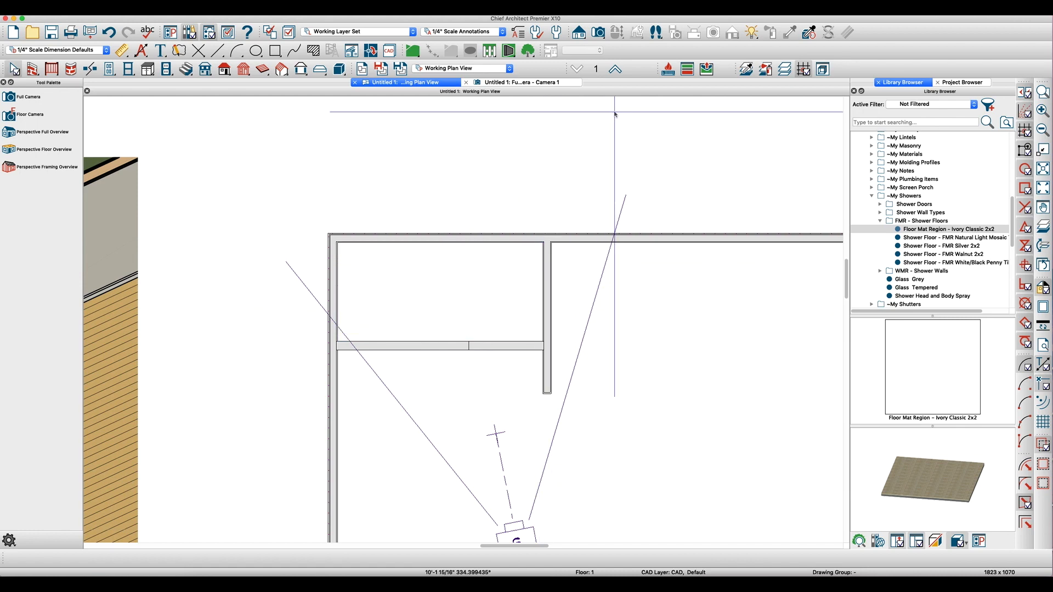
{"action": "left_click", "coordinate": [556, 84]}
{"action": "mouse_move", "coordinate": [539, 354]}
{"action": "middle_mouse_down"}
{"action": "mouse_move", "coordinate": [535, 388]}
{"action": "mouse_move", "coordinate": [552, 380]}
{"action": "mouse_move", "coordinate": [557, 355]}
{"action": "middle_mouse_up"}
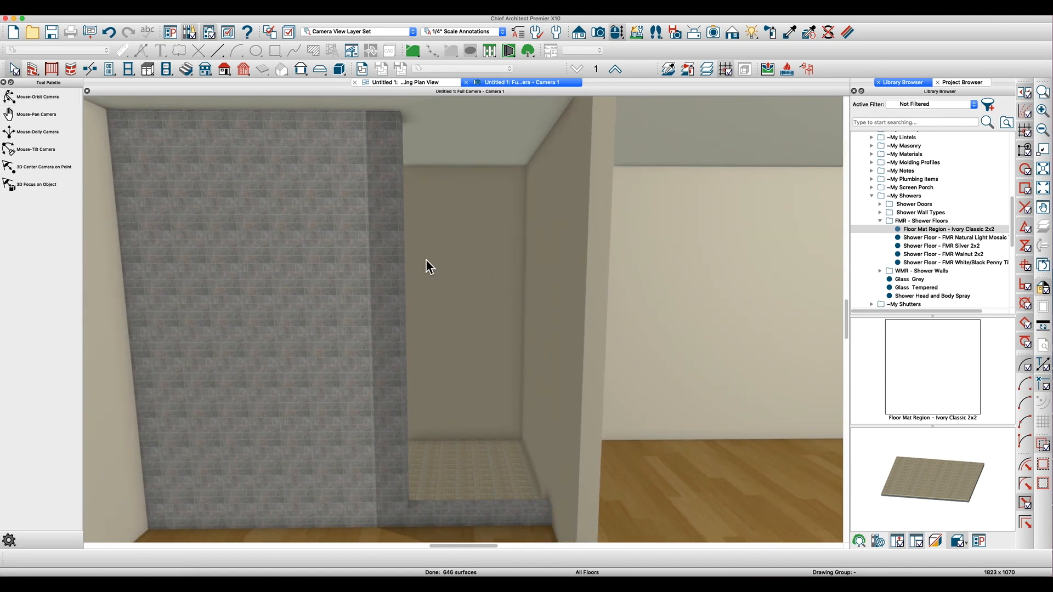
{"action": "middle_click_drag", "start_coordinate": [470, 318], "coordinate": [402, 349]}
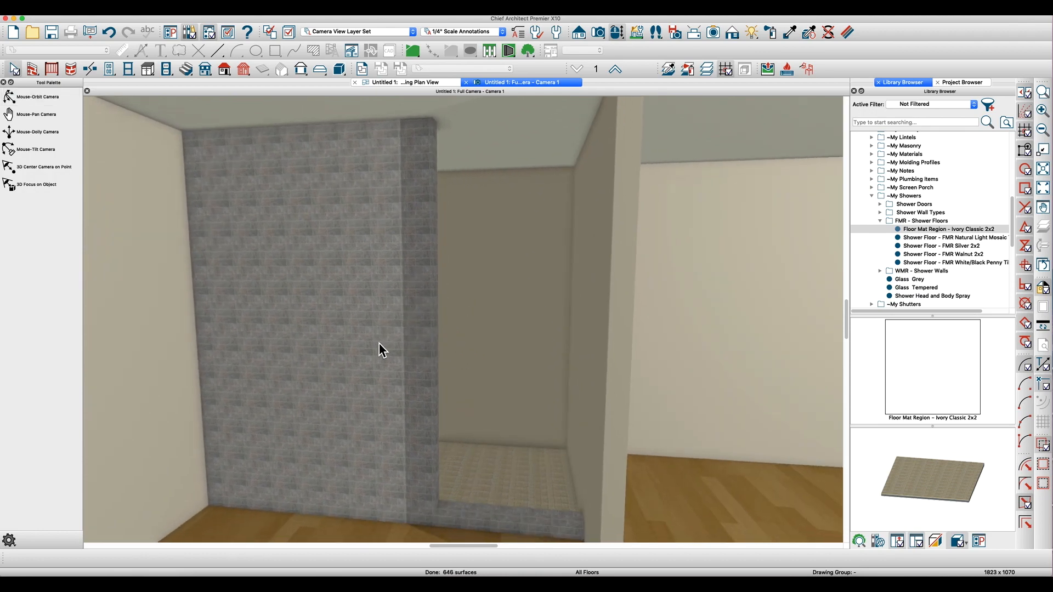
Make the tiled partition beside the shower opening a pony wall with Tile-4 as its lower wall type.
{"action": "left_click", "coordinate": [340, 345]}
{"action": "double_click", "coordinate": [340, 343]}
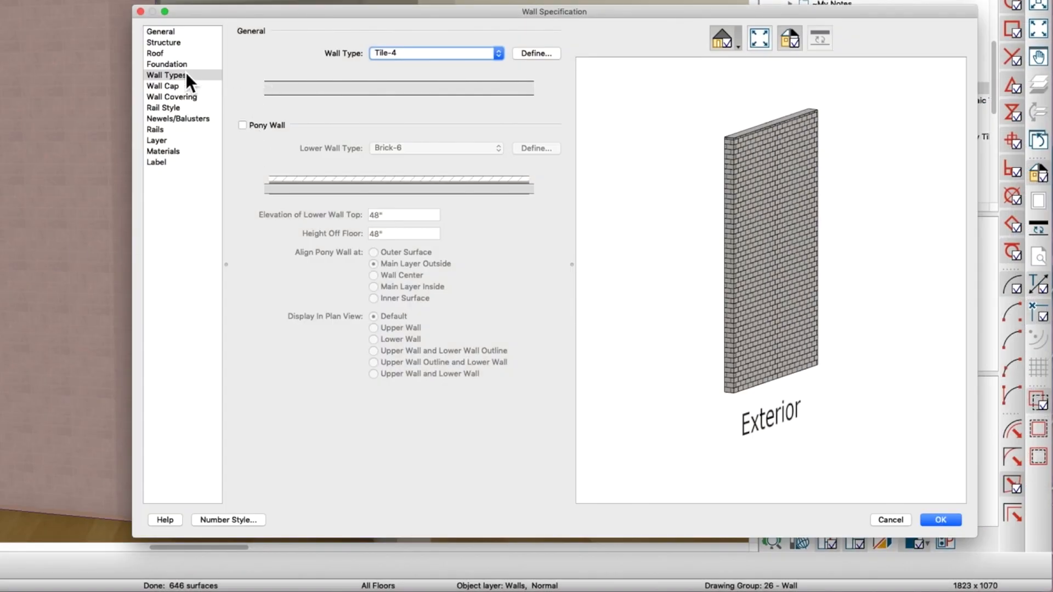
{"action": "left_click", "coordinate": [270, 129]}
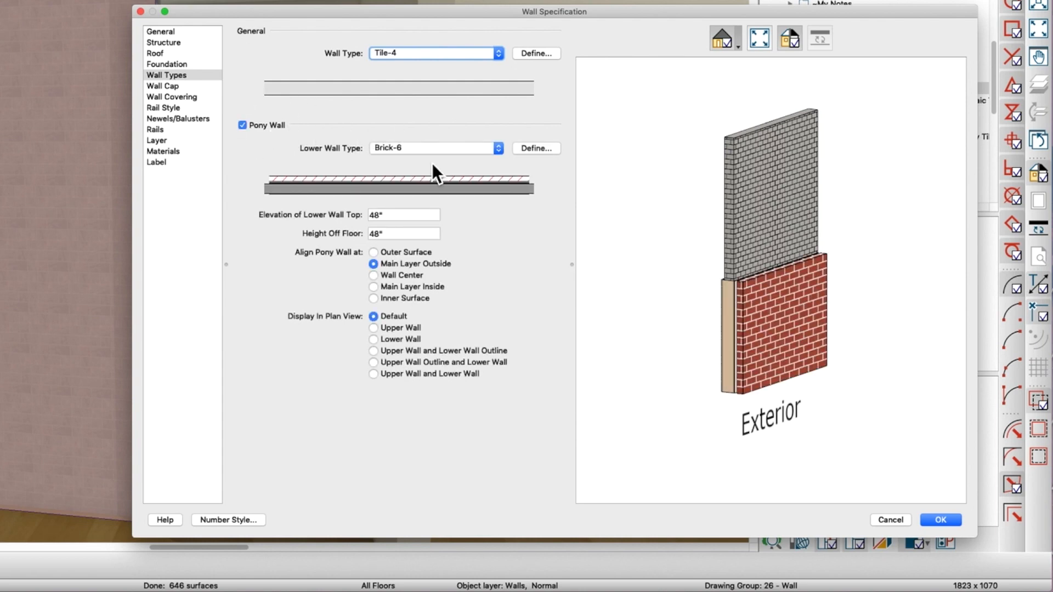
{"action": "left_click", "coordinate": [419, 149]}
{"action": "left_click", "coordinate": [409, 469]}
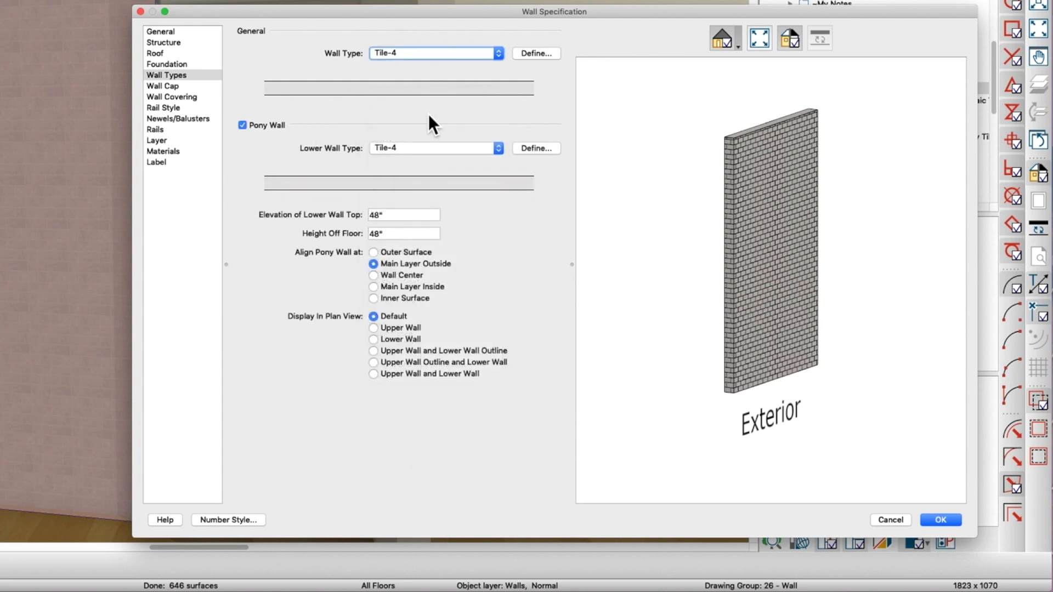
Set the pony wall's upper wall type to Glass Shower and align the two parts at the wall center.
{"action": "left_click", "coordinate": [401, 53]}
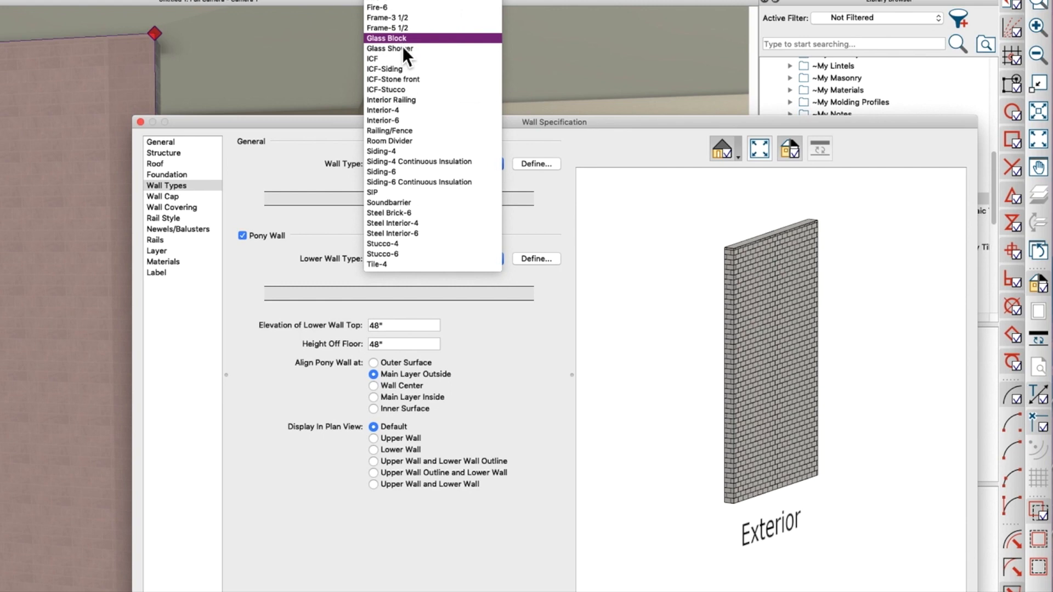
{"action": "left_click", "coordinate": [402, 49]}
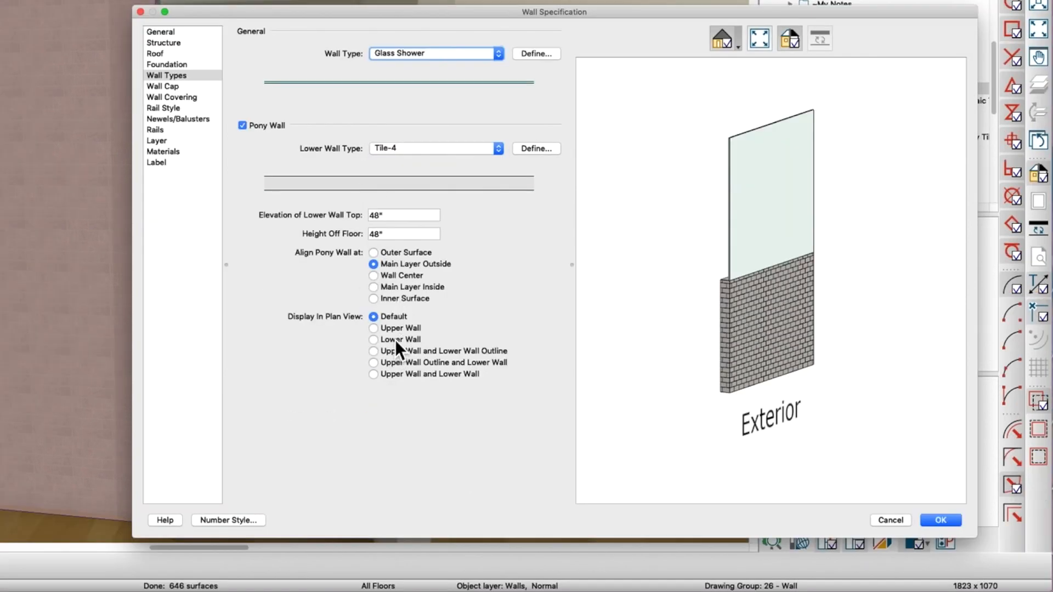
{"action": "left_click", "coordinate": [390, 277]}
{"action": "mouse_move", "coordinate": [700, 357]}
{"action": "left_mouse_down"}
{"action": "mouse_move", "coordinate": [768, 357]}
{"action": "mouse_move", "coordinate": [750, 368]}
{"action": "mouse_move", "coordinate": [692, 352]}
{"action": "left_mouse_up"}
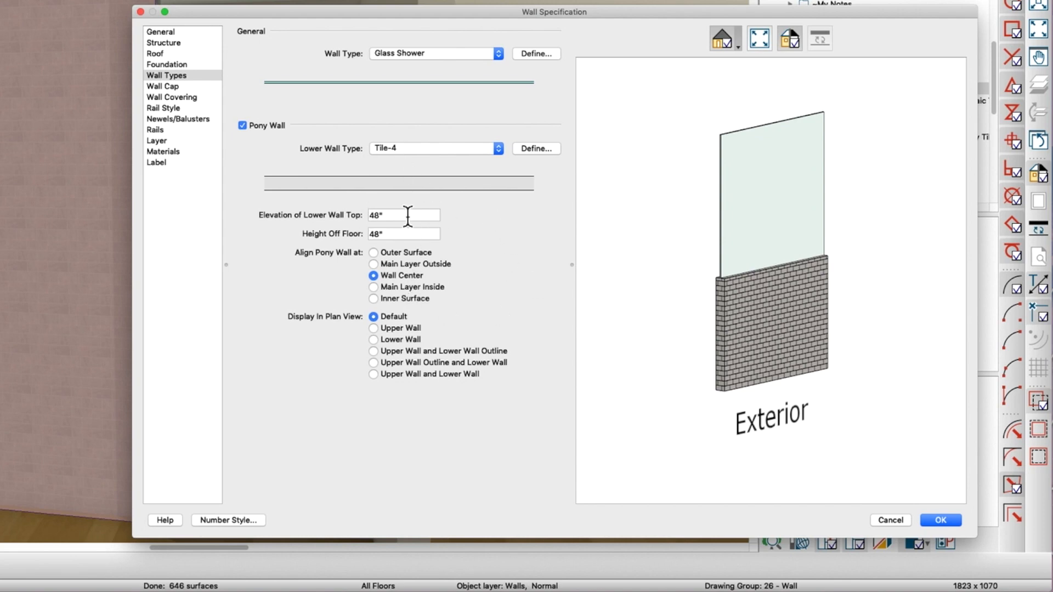
Set the elevation of the lower wall top to 36", apply the specification and view the glass-topped partition.
{"action": "left_click_drag", "start_coordinate": [408, 214], "coordinate": [264, 218]}
{"action": "type", "text": "36"}
{"action": "key", "text": "Tab"}
{"action": "left_click", "coordinate": [941, 520]}
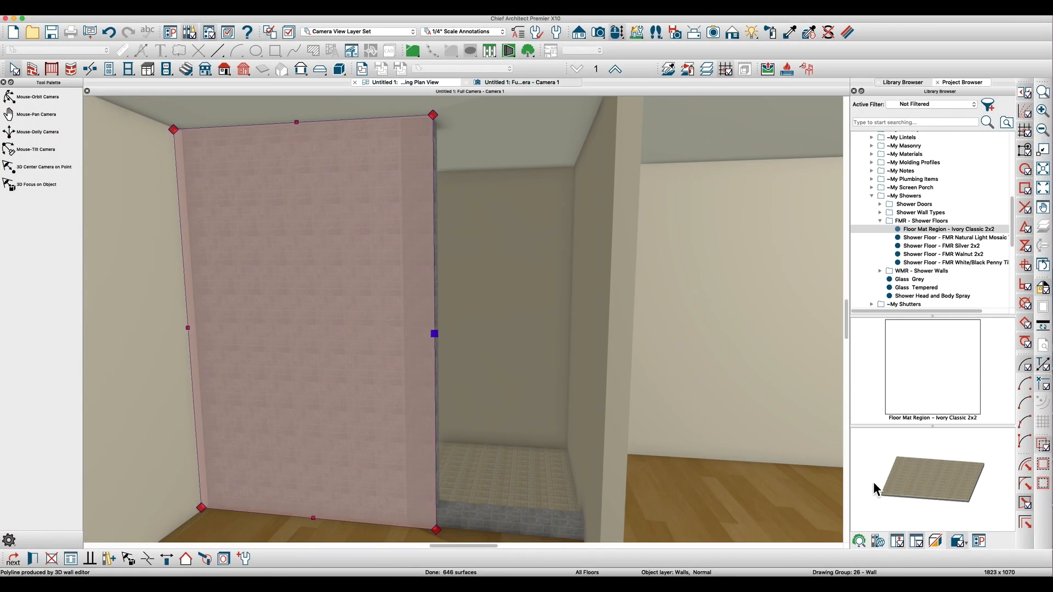
{"action": "key", "text": "Escape"}
{"action": "middle_click_drag", "start_coordinate": [415, 425], "coordinate": [397, 434]}
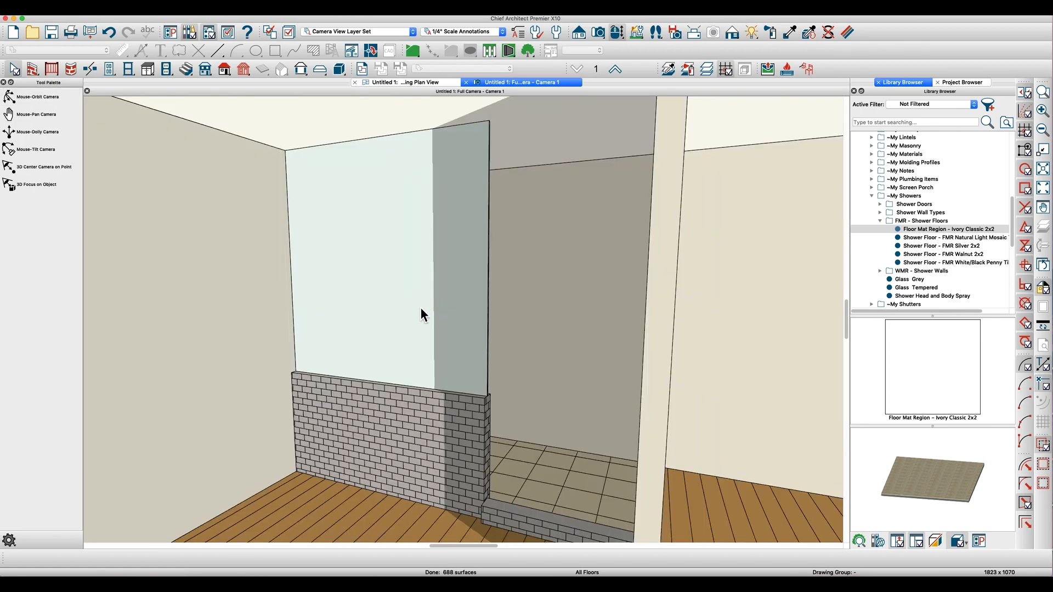
{"action": "middle_click_drag", "start_coordinate": [419, 308], "coordinate": [430, 323]}
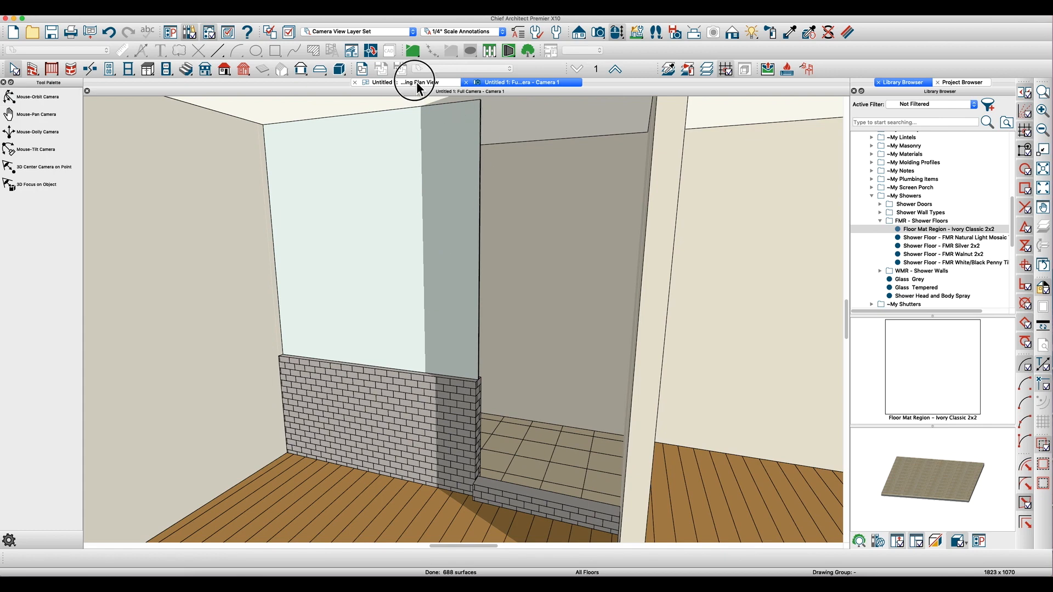
Move the curb wall in plan so that it lines up with the glass-topped partition.
{"action": "left_click", "coordinate": [416, 82]}
{"action": "left_click", "coordinate": [493, 340]}
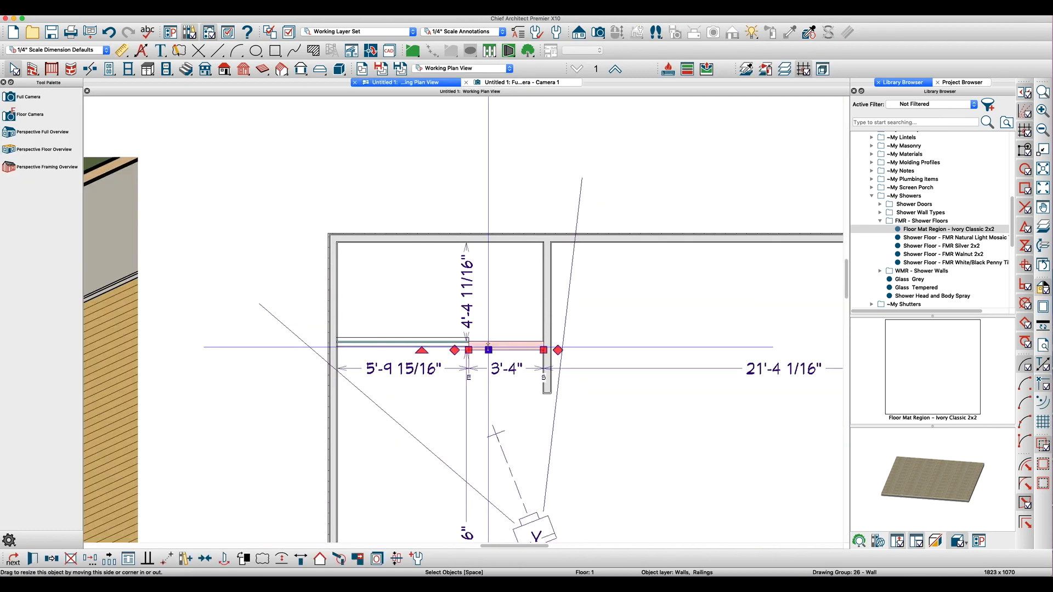
{"action": "left_click_drag", "start_coordinate": [455, 341], "coordinate": [484, 342]}
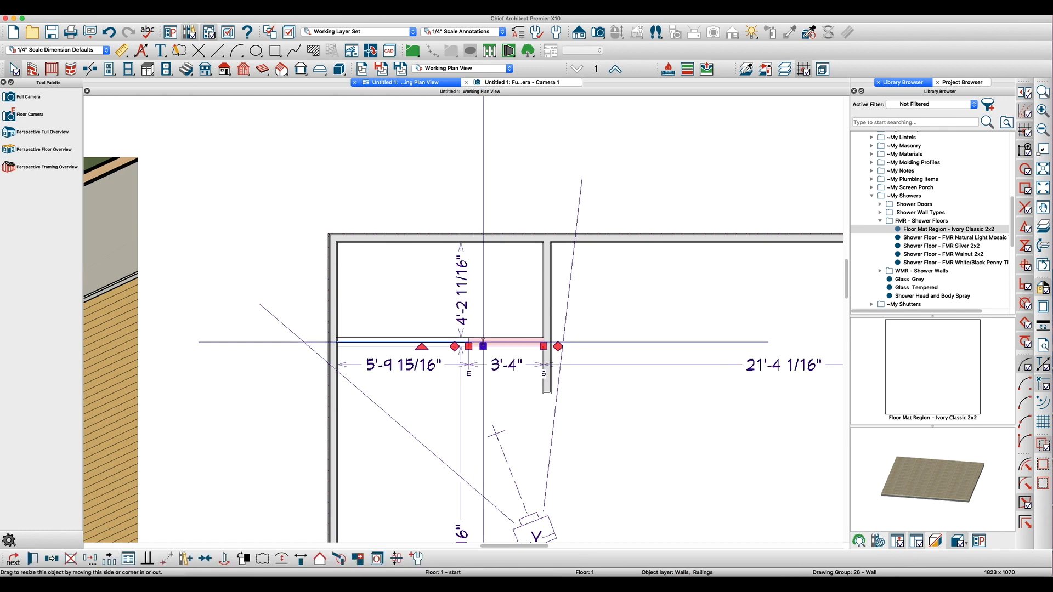
{"action": "double_click", "coordinate": [522, 342]}
{"action": "left_click", "coordinate": [450, 192]}
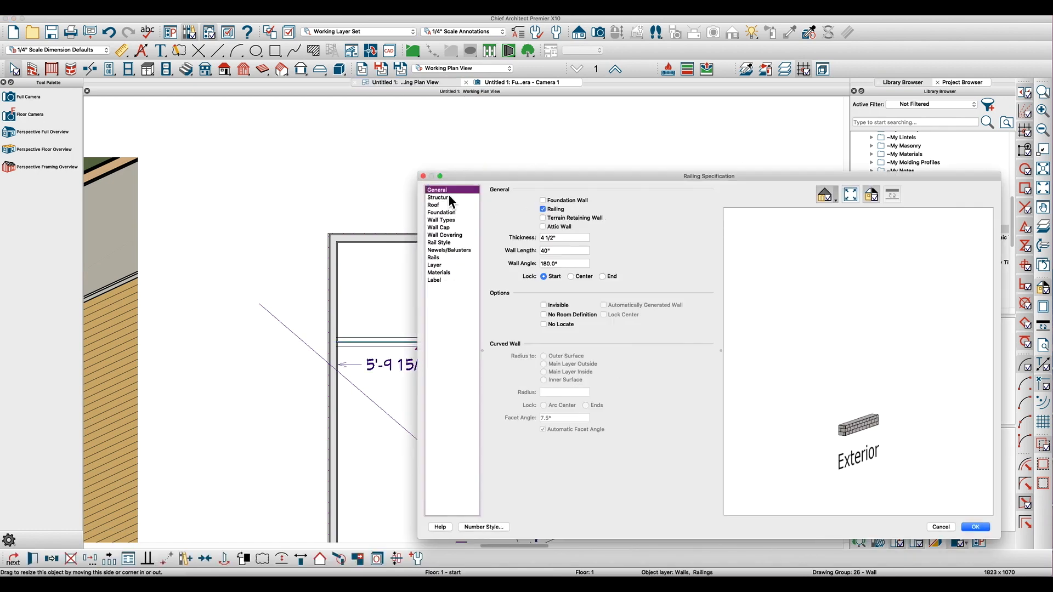
{"action": "key", "text": "Escape"}
{"action": "key", "text": "Escape"}
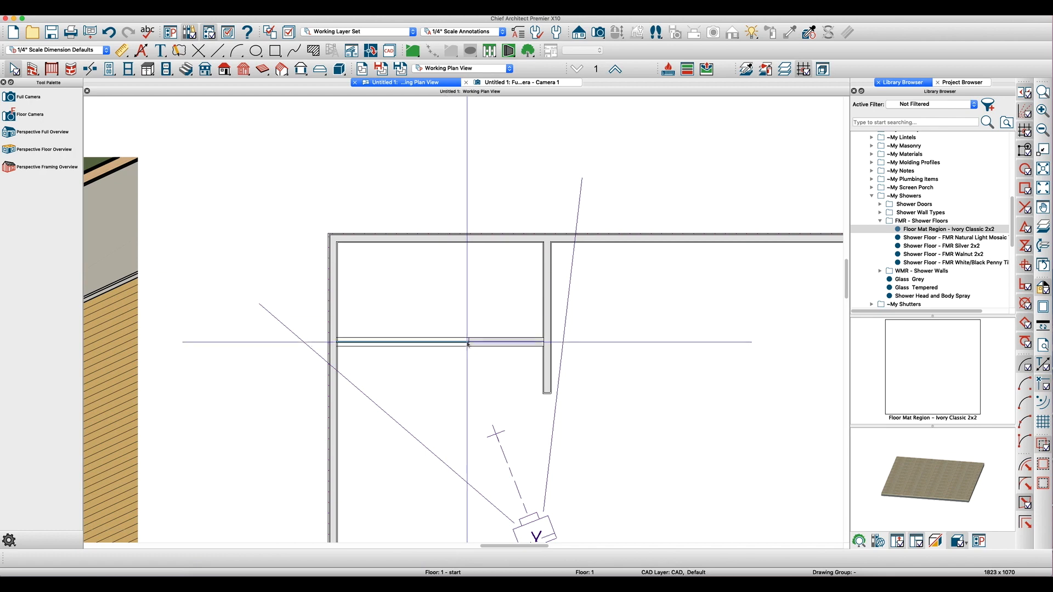
Lower the top edge of the glass panel by 12" in the camera view, using a relative Y position of -12.
{"action": "scroll", "coordinate": [465, 345], "scroll_direction": "up", "scroll_amount": 2}
{"action": "scroll", "coordinate": [464, 345], "scroll_direction": "up", "scroll_amount": 1}
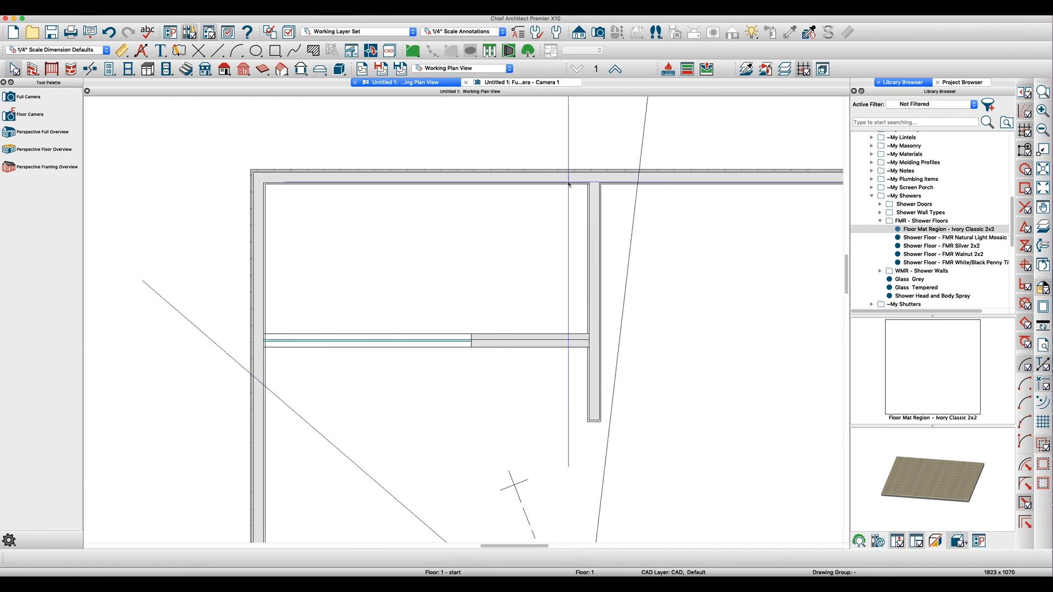
{"action": "left_click", "coordinate": [542, 86]}
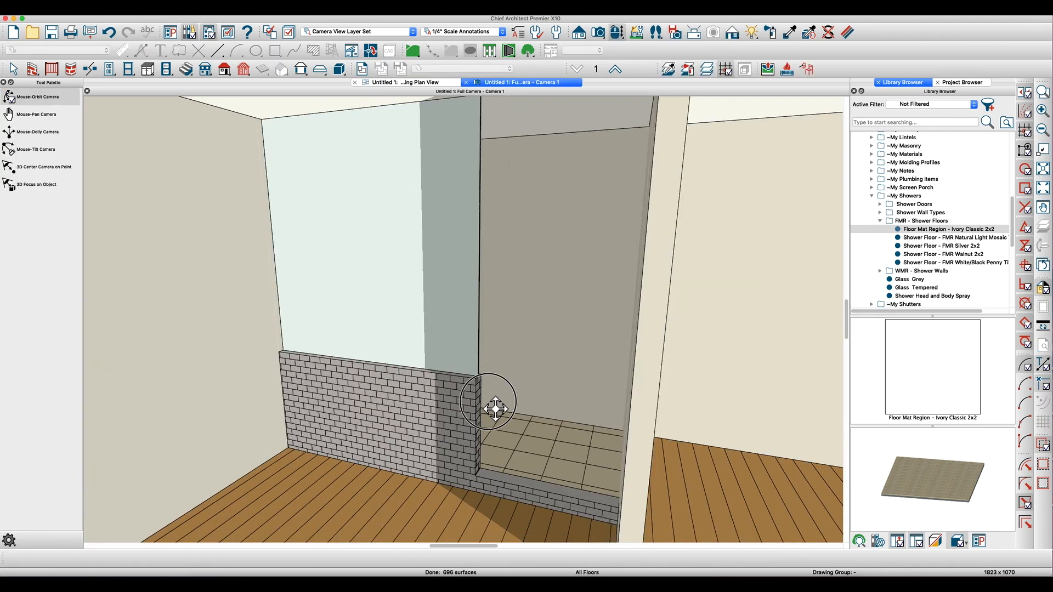
{"action": "left_click_drag", "start_coordinate": [495, 415], "coordinate": [515, 383]}
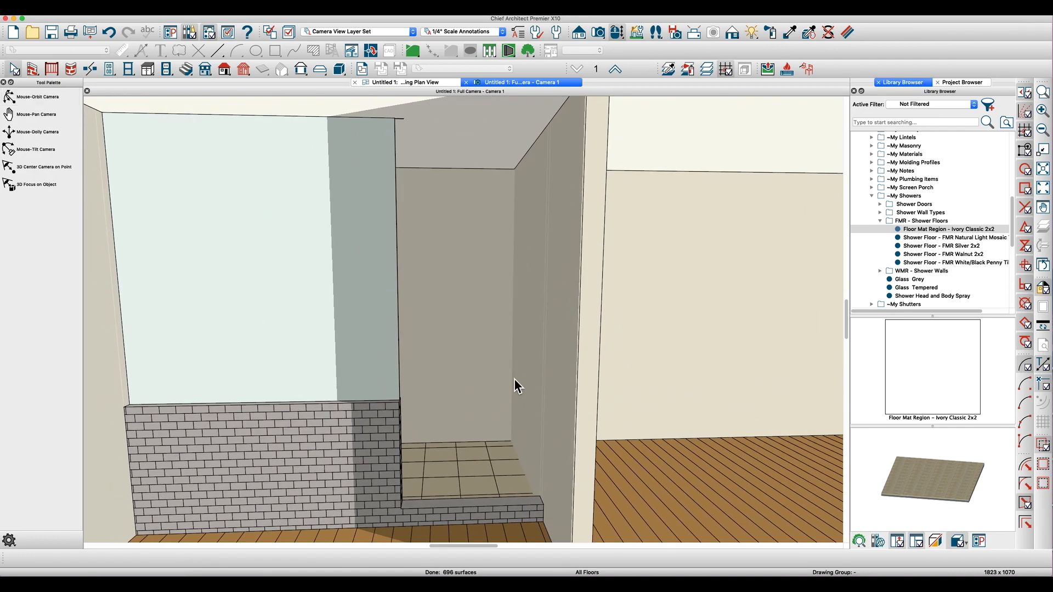
{"action": "key", "text": "space"}
{"action": "left_click", "coordinate": [242, 183]}
{"action": "left_click_drag", "start_coordinate": [248, 115], "coordinate": [243, 166]}
{"action": "key", "text": "Tab"}
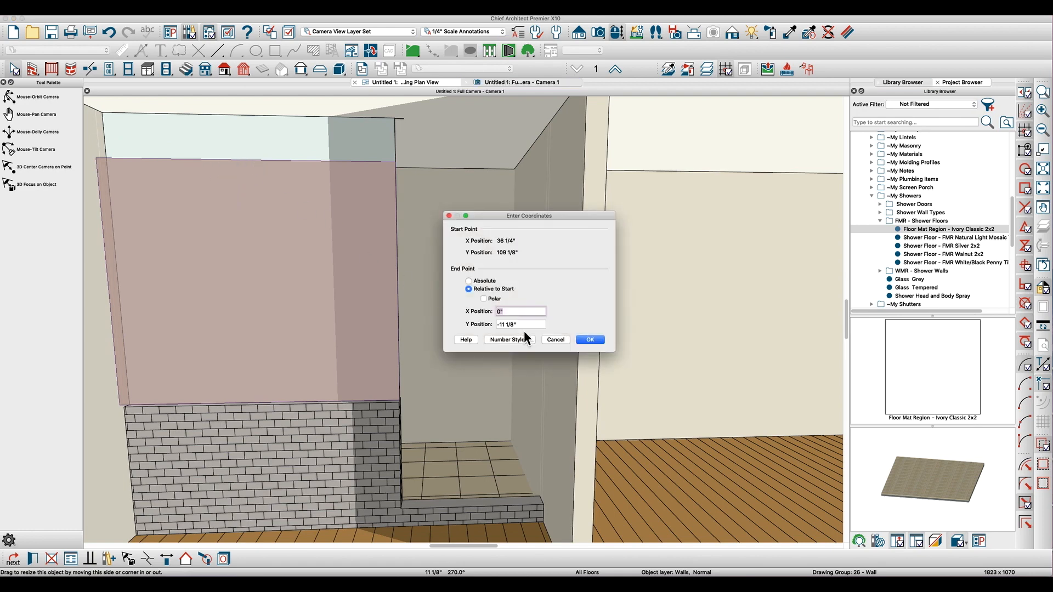
{"action": "key", "text": "Tab"}
{"action": "type", "text": "-12"}
{"action": "left_click", "coordinate": [583, 341]}
Orbit the camera to examine the shortened glass panel, the low tiled wall and the curb.
{"action": "key", "text": "o"}
{"action": "left_click_drag", "start_coordinate": [483, 399], "coordinate": [437, 394]}
{"action": "key", "text": "space"}
{"action": "key", "text": "o"}
{"action": "left_click", "coordinate": [396, 402]}
{"action": "key", "text": "space"}
{"action": "left_click", "coordinate": [377, 416]}
{"action": "key", "text": "Escape"}
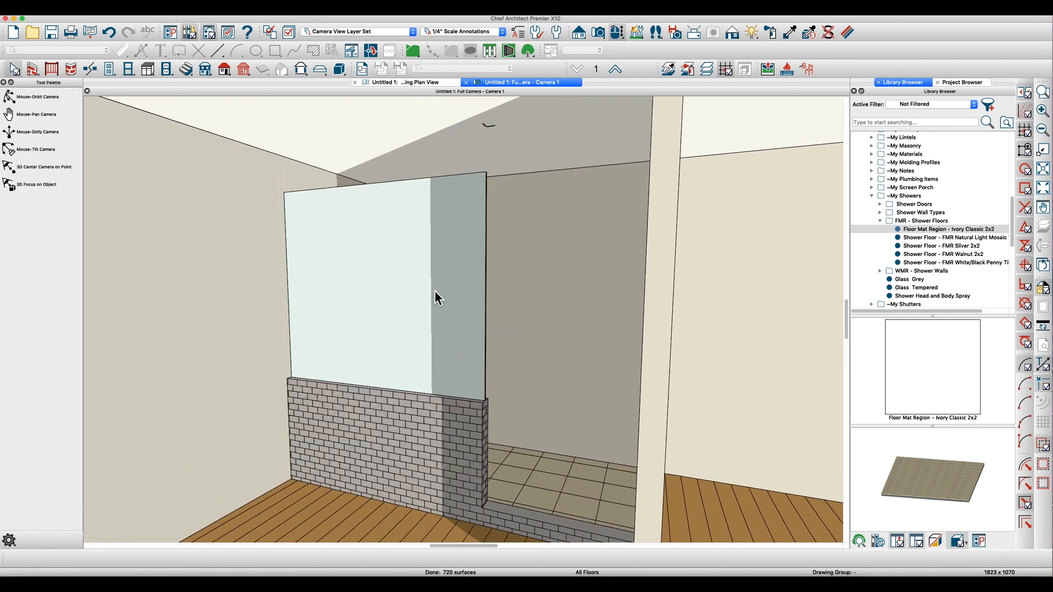
Break the glass-topped pony wall near its middle in plan and reverse the left segment, about 2'-11 1/4" long.
{"action": "left_click", "coordinate": [429, 84]}
{"action": "left_click", "coordinate": [400, 340]}
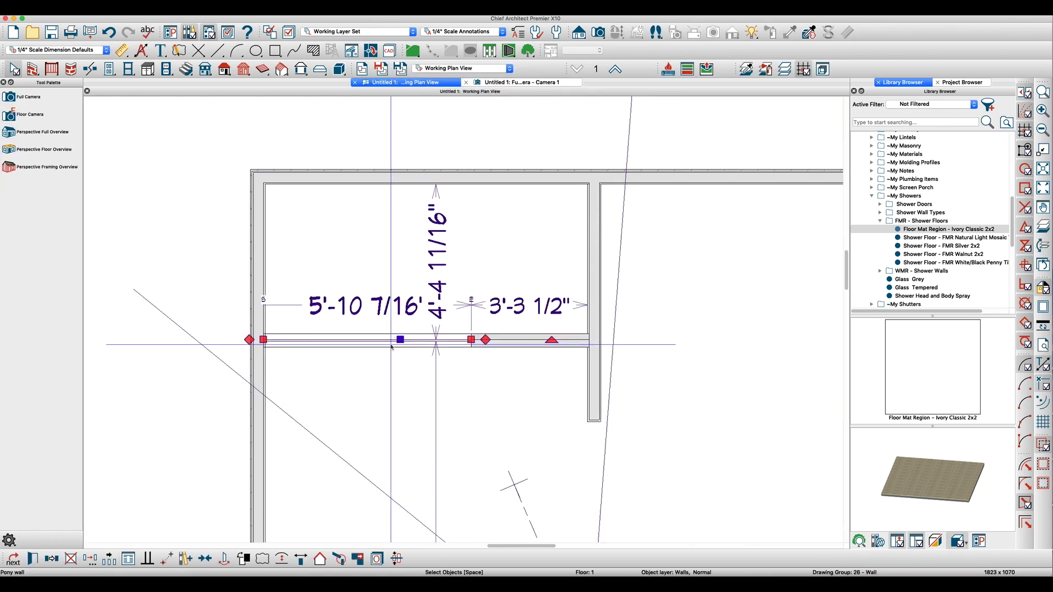
{"action": "key", "text": "super+b"}
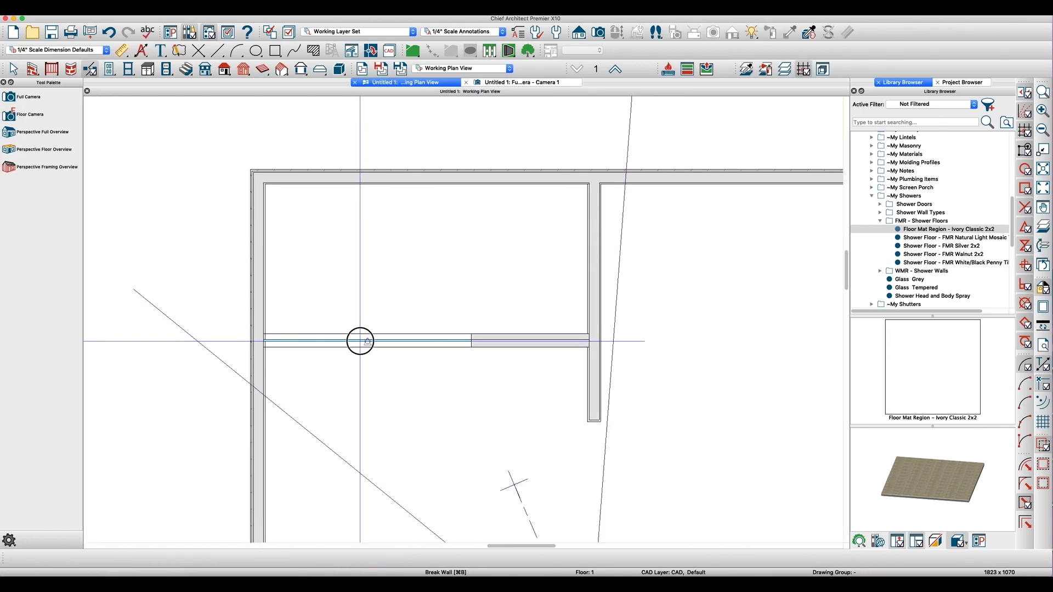
{"action": "left_click", "coordinate": [361, 341]}
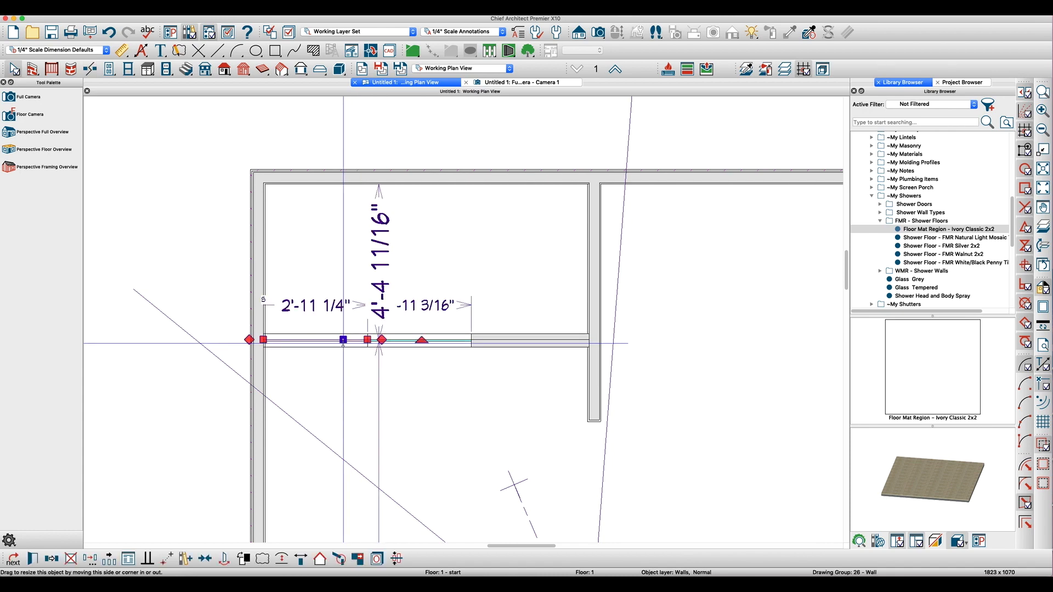
{"action": "key", "text": "super+r"}
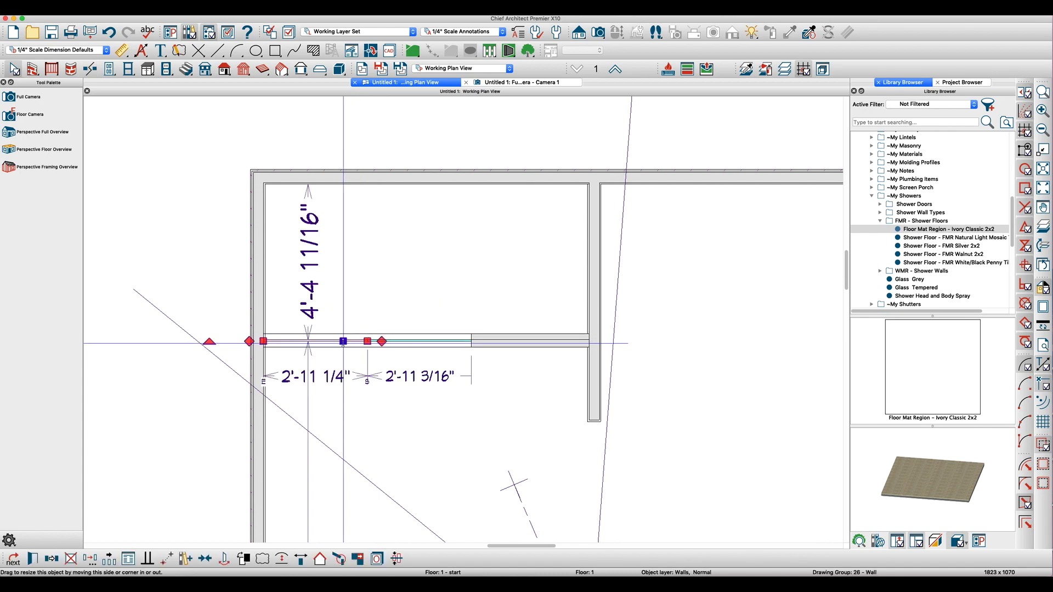
Turn off the pony wall option for the left segment and assign it the Tile-4 wall type.
{"action": "double_click", "coordinate": [346, 346]}
{"action": "left_click", "coordinate": [444, 220]}
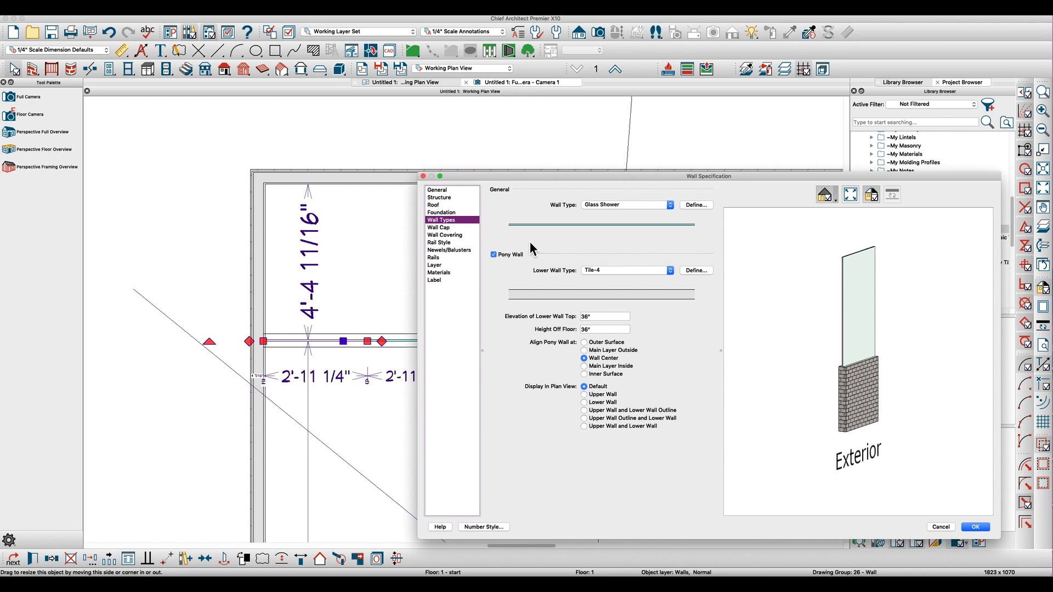
{"action": "left_click", "coordinate": [510, 262]}
{"action": "left_click", "coordinate": [617, 203]}
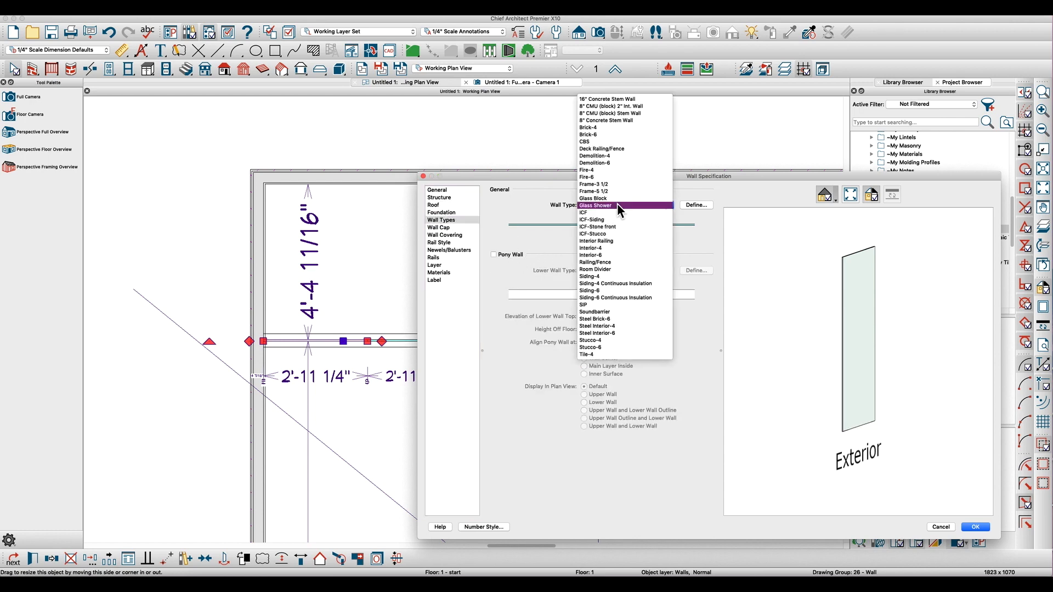
{"action": "left_click", "coordinate": [588, 355]}
{"action": "left_click", "coordinate": [975, 527]}
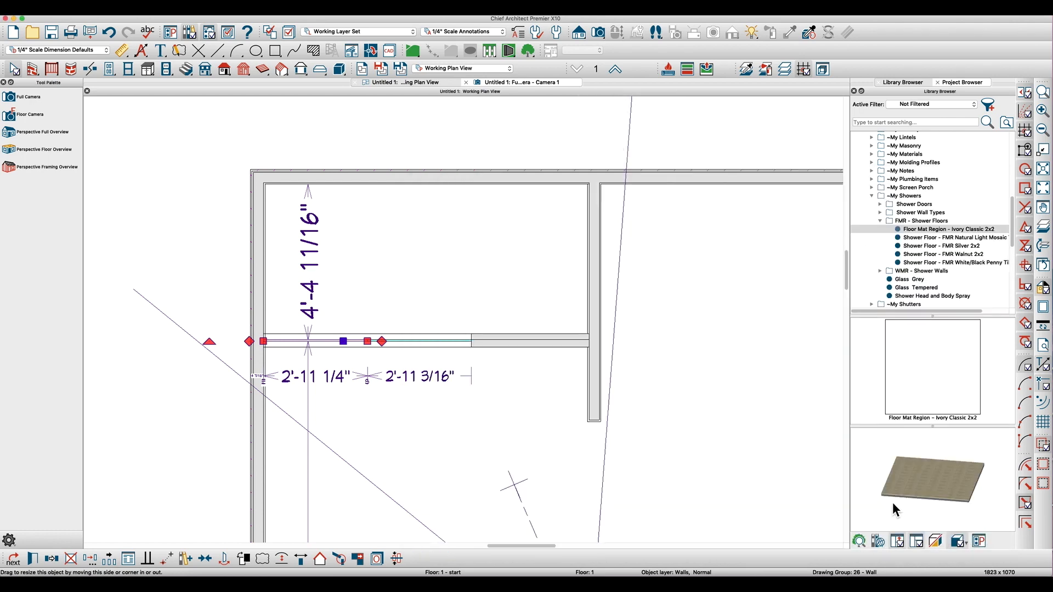
{"action": "key", "text": "2"}
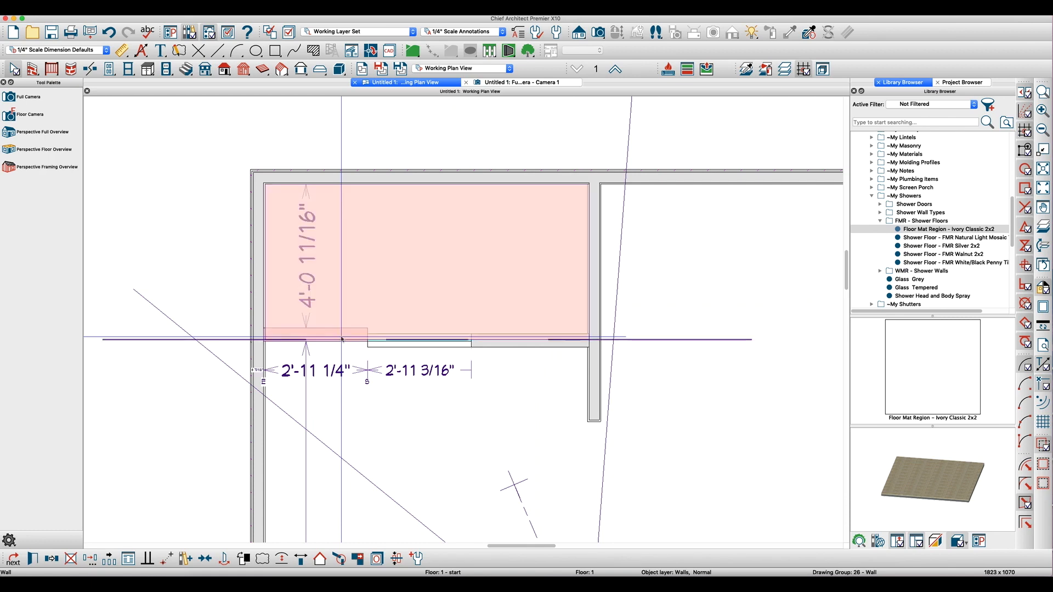
Examine the full-height tiled wall, the glass-topped pony wall and the curb in the camera and plan views.
{"action": "left_click", "coordinate": [472, 341]}
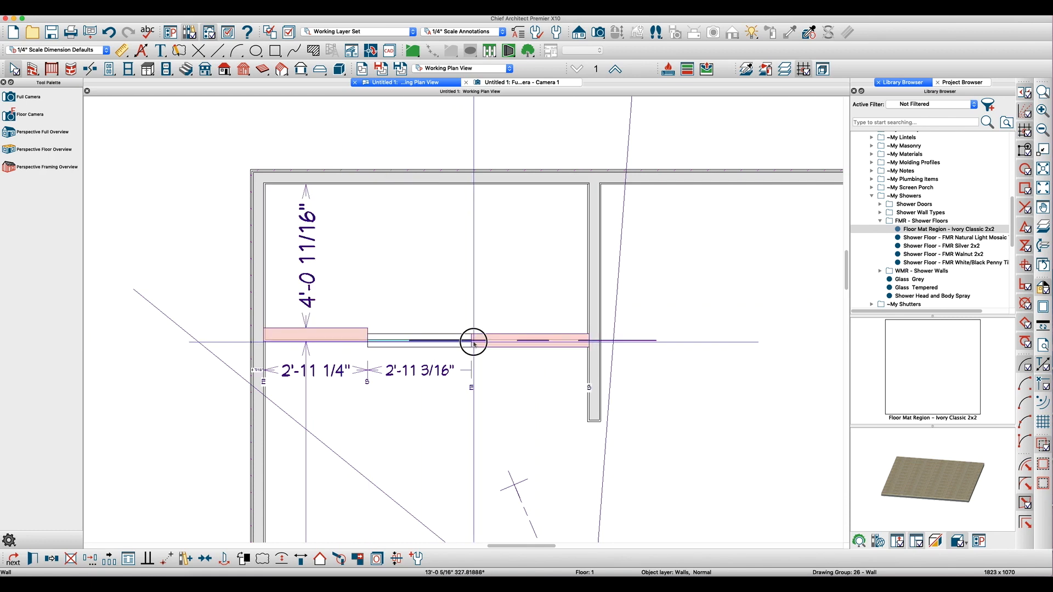
{"action": "left_click", "coordinate": [533, 83]}
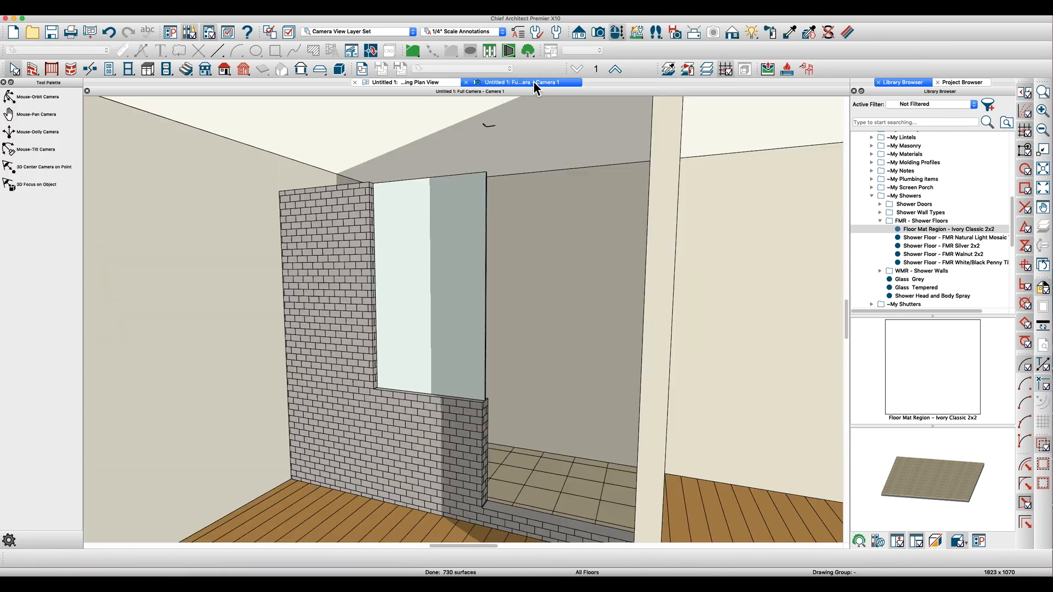
{"action": "mouse_move", "coordinate": [443, 345]}
{"action": "left_mouse_down"}
{"action": "mouse_move", "coordinate": [428, 372]}
{"action": "mouse_move", "coordinate": [439, 376]}
{"action": "mouse_move", "coordinate": [399, 376]}
{"action": "mouse_move", "coordinate": [442, 376]}
{"action": "mouse_move", "coordinate": [442, 395]}
{"action": "left_mouse_up"}
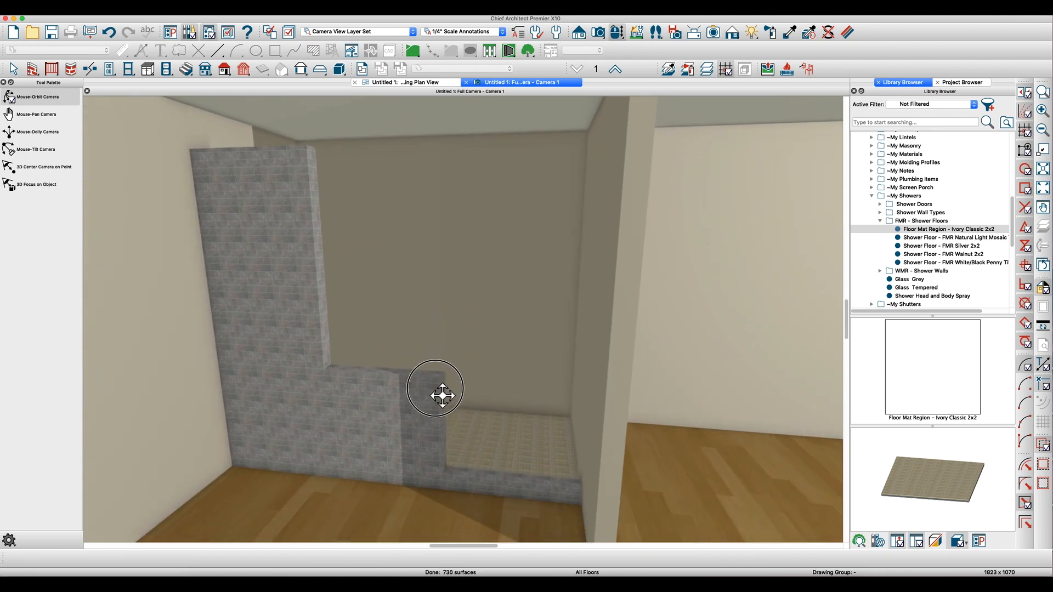
{"action": "key", "text": "space"}
{"action": "key", "text": "space"}
{"action": "left_click_drag", "start_coordinate": [364, 404], "coordinate": [364, 406]}
{"action": "key", "text": "space"}
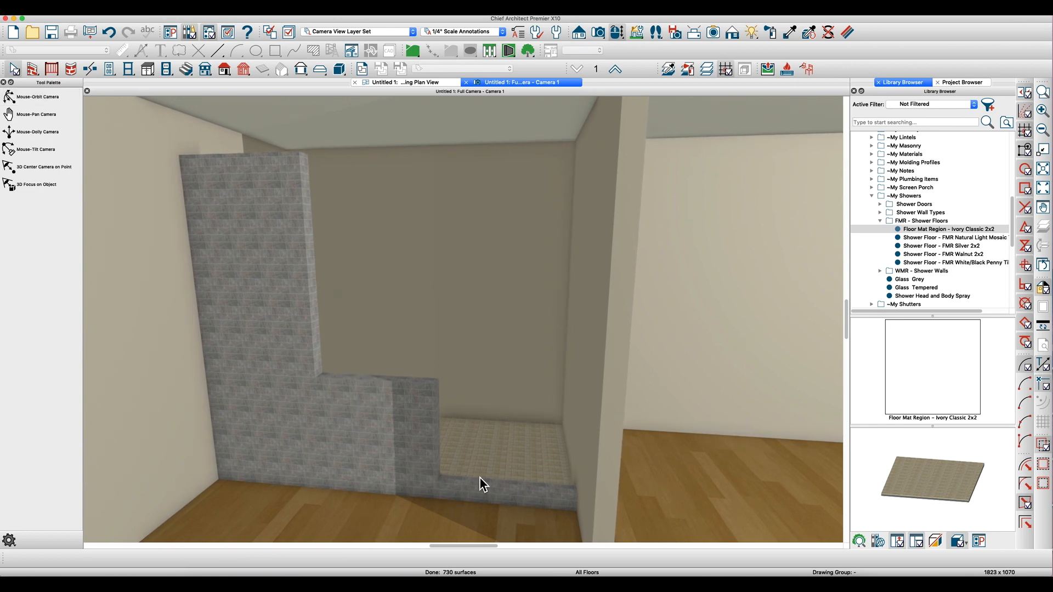
{"action": "key", "text": "space"}
{"action": "left_click_drag", "start_coordinate": [477, 437], "coordinate": [457, 471]}
{"action": "left_click_drag", "start_coordinate": [505, 406], "coordinate": [504, 368]}
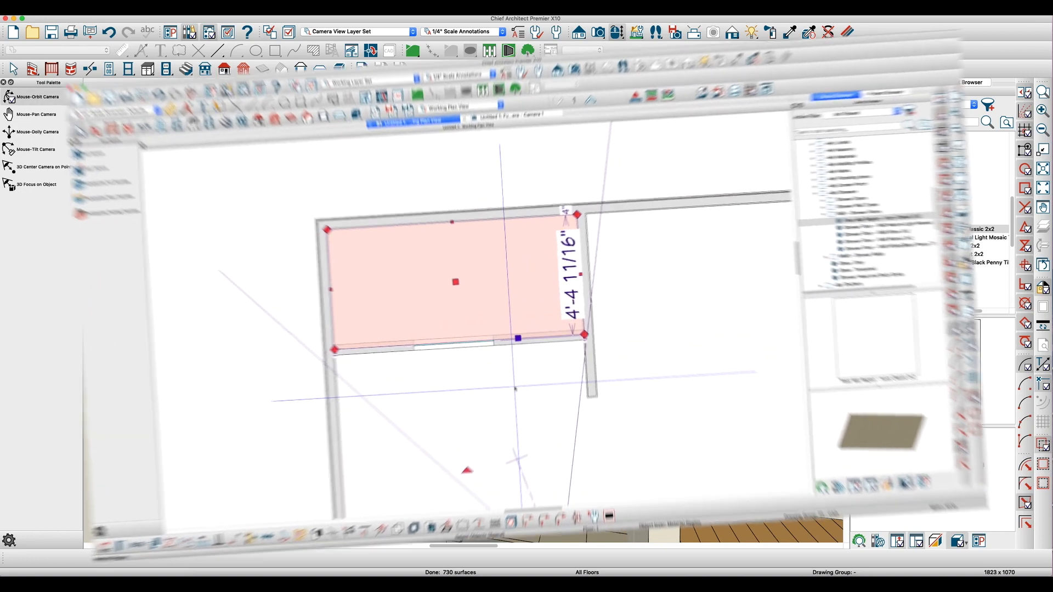
{"action": "scroll", "coordinate": [341, 301], "scroll_direction": "up", "scroll_amount": 2}
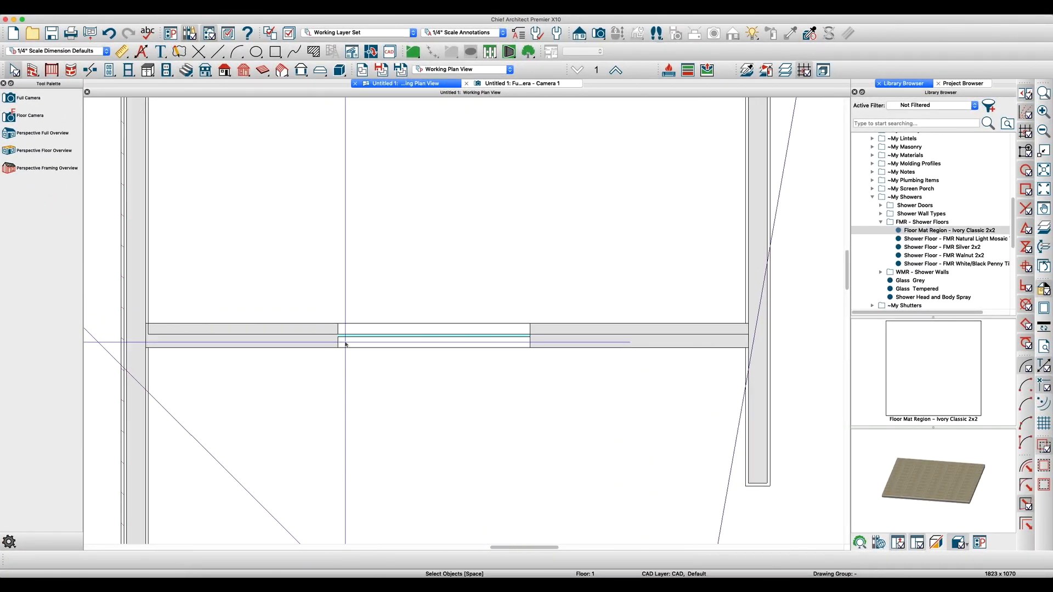
{"action": "left_click", "coordinate": [541, 87]}
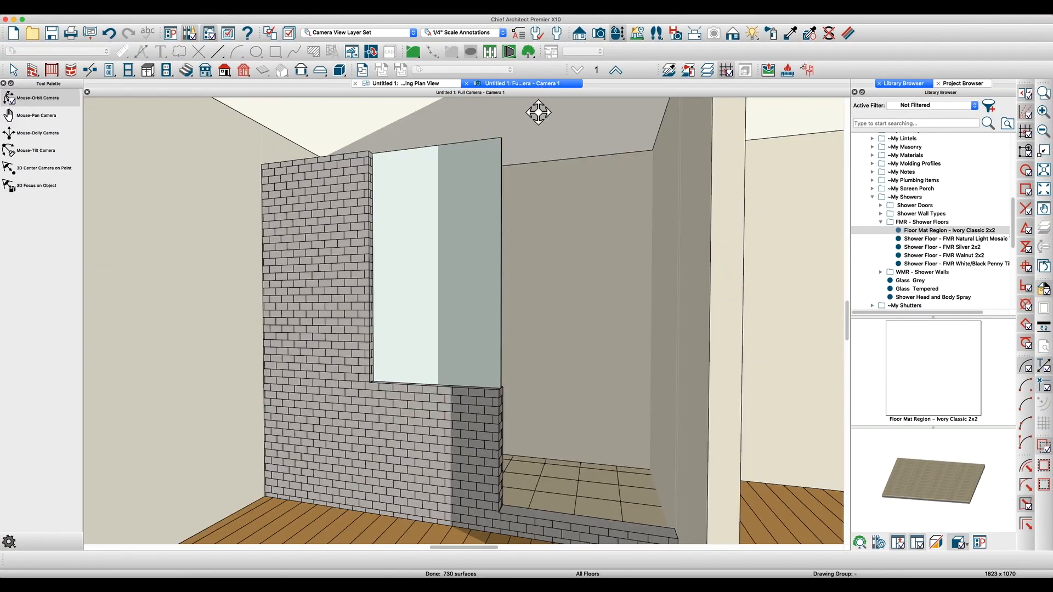
Draw a rectangular polyline solid over the curb in plan and stretch it to the pony wall's end, about 3'-3 1/2" long.
{"action": "left_click", "coordinate": [430, 85]}
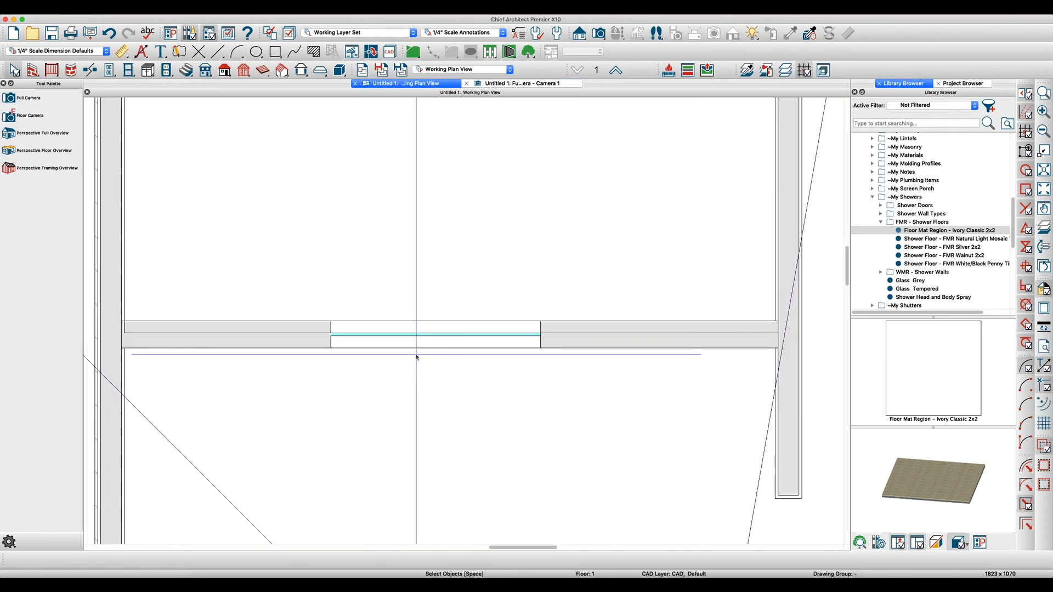
{"action": "key", "text": "1"}
{"action": "key", "text": "3"}
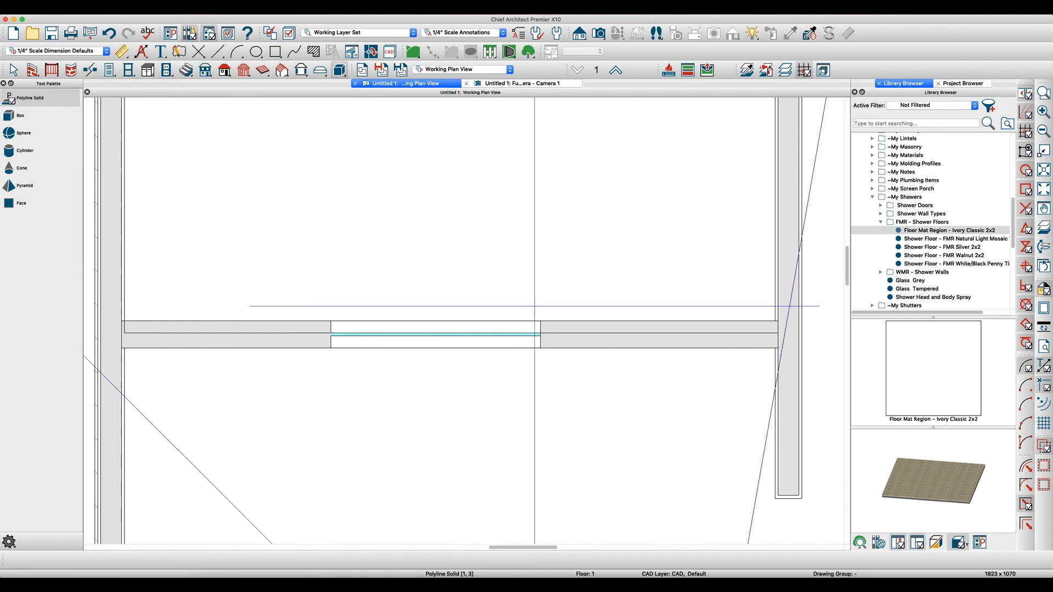
{"action": "left_click_drag", "start_coordinate": [558, 299], "coordinate": [774, 372]}
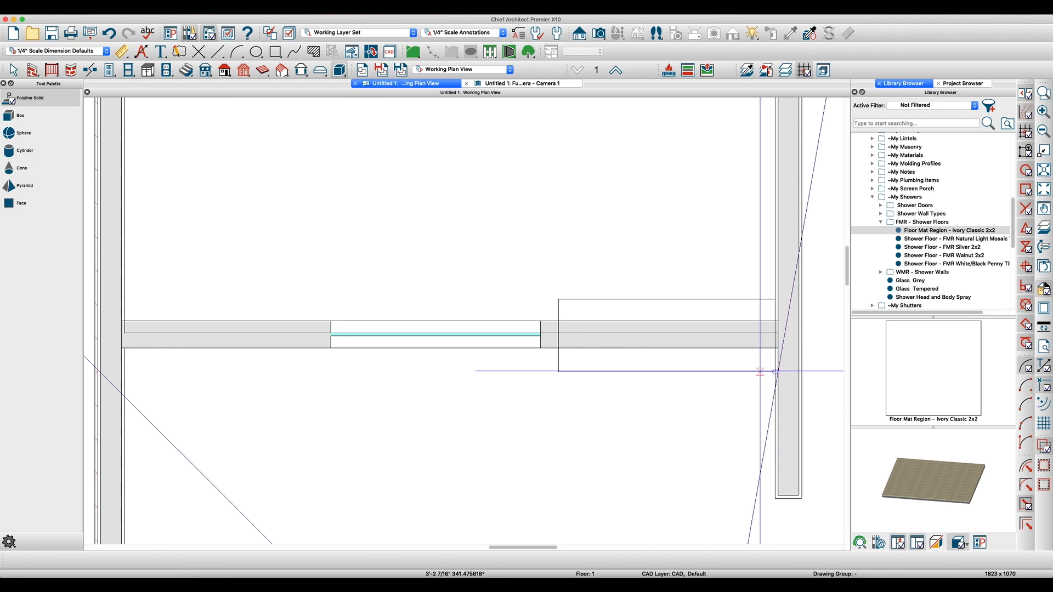
{"action": "key", "text": "space"}
{"action": "left_click", "coordinate": [618, 371]}
{"action": "left_click", "coordinate": [556, 333]}
{"action": "left_click_drag", "start_coordinate": [555, 333], "coordinate": [540, 333]}
Set the polyline solid's finished-floor-to-top height to 6".
{"action": "key", "text": "super+e"}
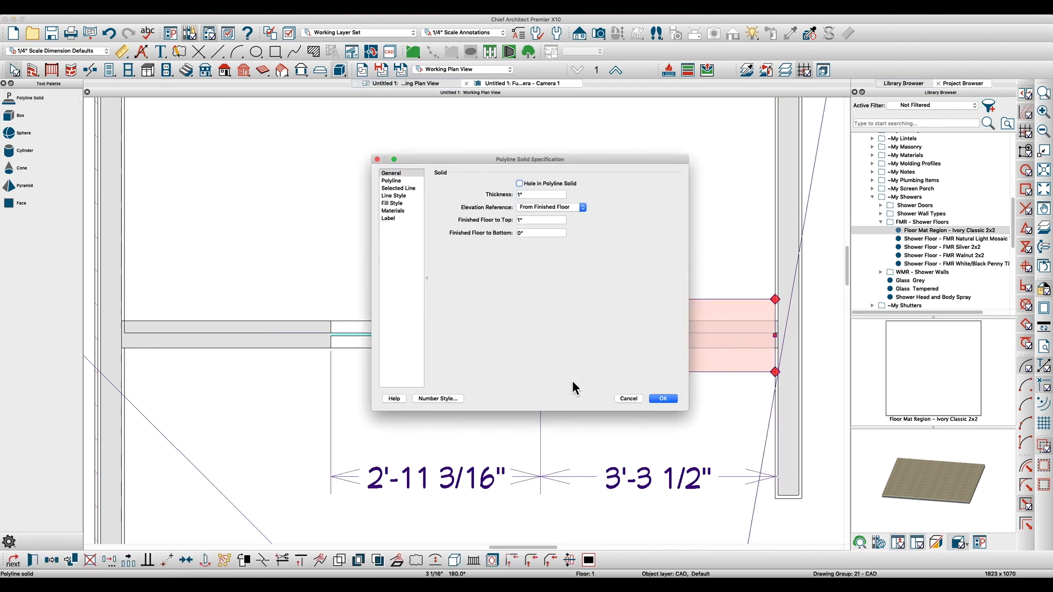
{"action": "left_click", "coordinate": [535, 216]}
{"action": "type", "text": "6"}
{"action": "key", "text": "Tab"}
{"action": "left_click", "coordinate": [398, 210]}
{"action": "left_click", "coordinate": [663, 398]}
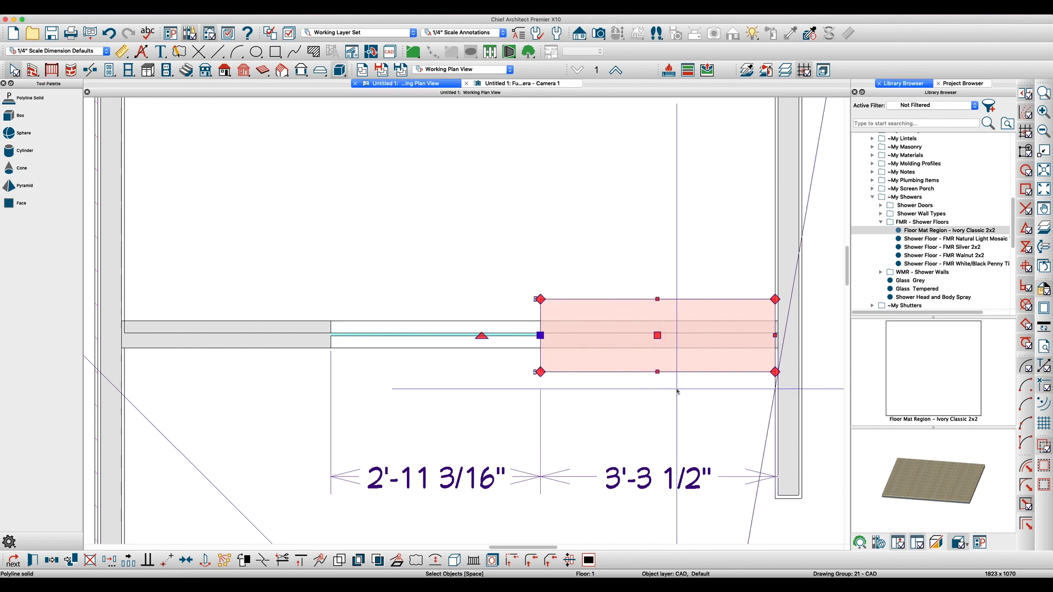
Pull both long edges of the solid in to the curb faces and extend the shower-side edge 0.5" past its face.
{"action": "left_click_drag", "start_coordinate": [657, 371], "coordinate": [655, 347]}
{"action": "scroll", "coordinate": [637, 333], "scroll_direction": "up", "scroll_amount": 3}
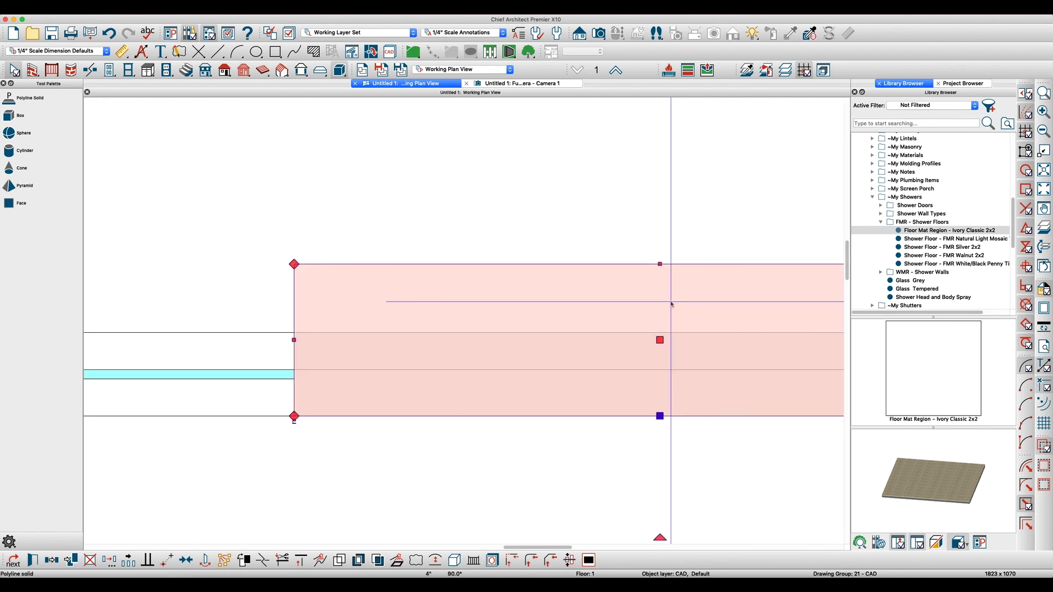
{"action": "left_click_drag", "start_coordinate": [658, 264], "coordinate": [663, 318]}
{"action": "key", "text": "Tab"}
{"action": "key", "text": "Tab"}
{"action": "type", "text": ".5"}
{"action": "key", "text": "Tab"}
{"action": "key", "text": "Return"}
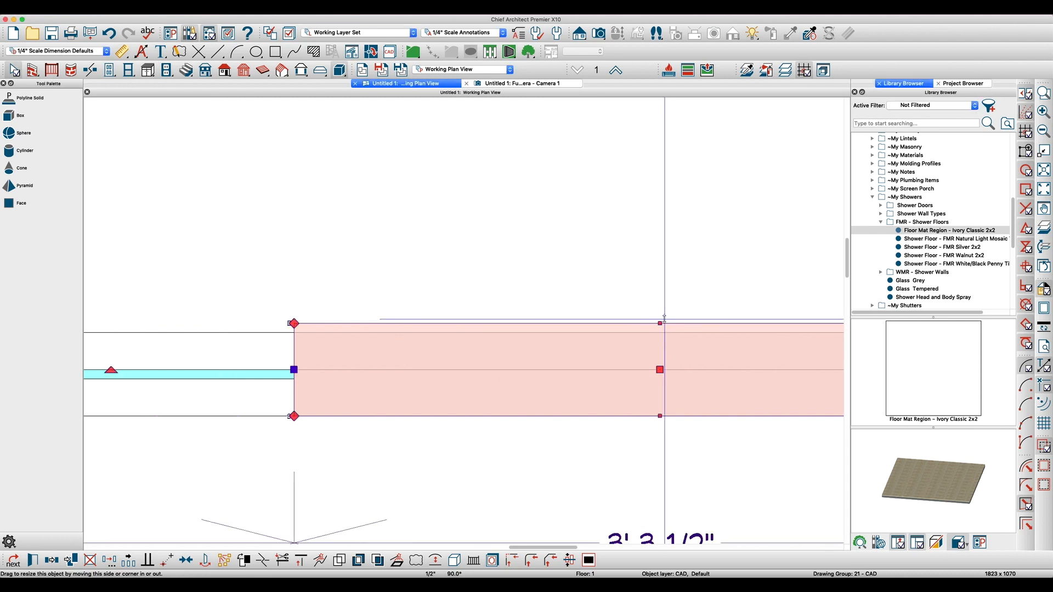
Extend the solid's outer long edge past the curb face using a relative Y position of -.5.
{"action": "left_click_drag", "start_coordinate": [660, 416], "coordinate": [664, 432]}
{"action": "key", "text": "Tab"}
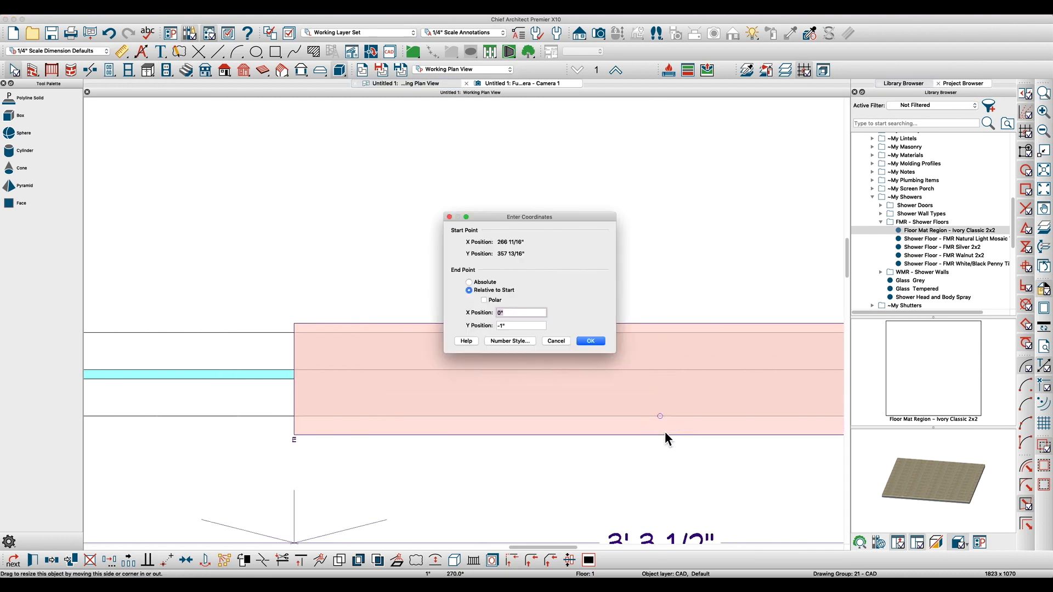
{"action": "type", "text": "-.5"}
{"action": "key", "text": "Return"}
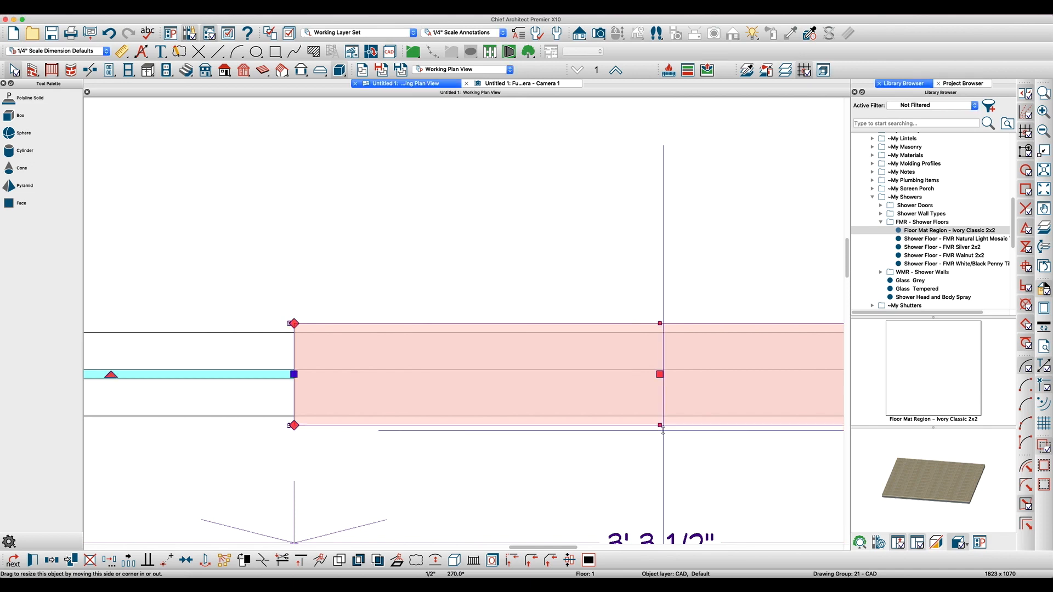
{"action": "left_click", "coordinate": [601, 141]}
In the camera view, set the curb cap solid's top to 7" and bottom to 6" above the finished floor.
{"action": "left_click", "coordinate": [505, 86]}
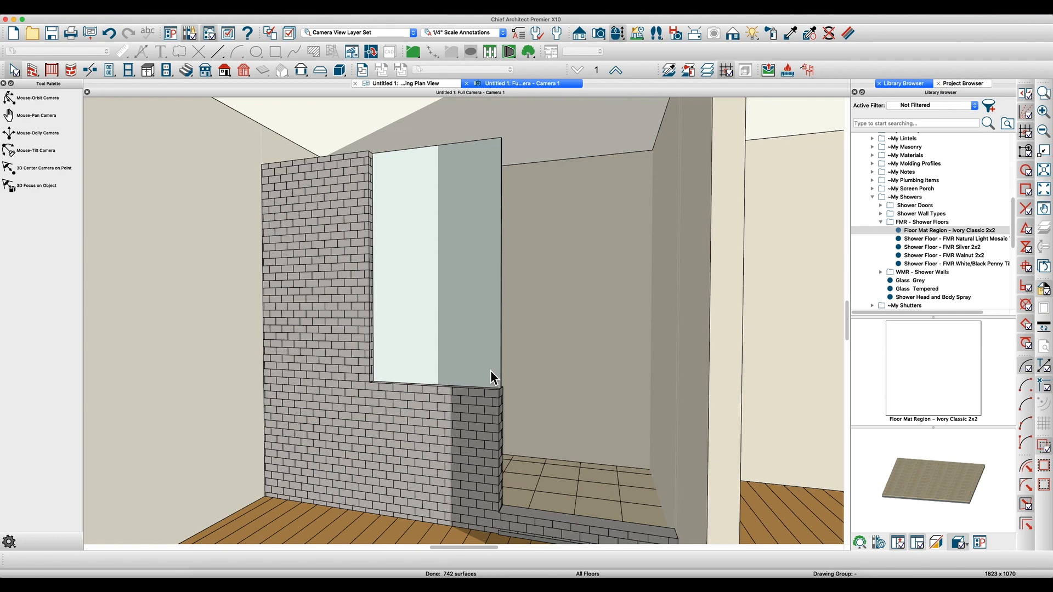
{"action": "scroll", "coordinate": [518, 443], "scroll_direction": "down", "scroll_amount": 1}
{"action": "scroll", "coordinate": [524, 530], "scroll_direction": "up", "scroll_amount": 3}
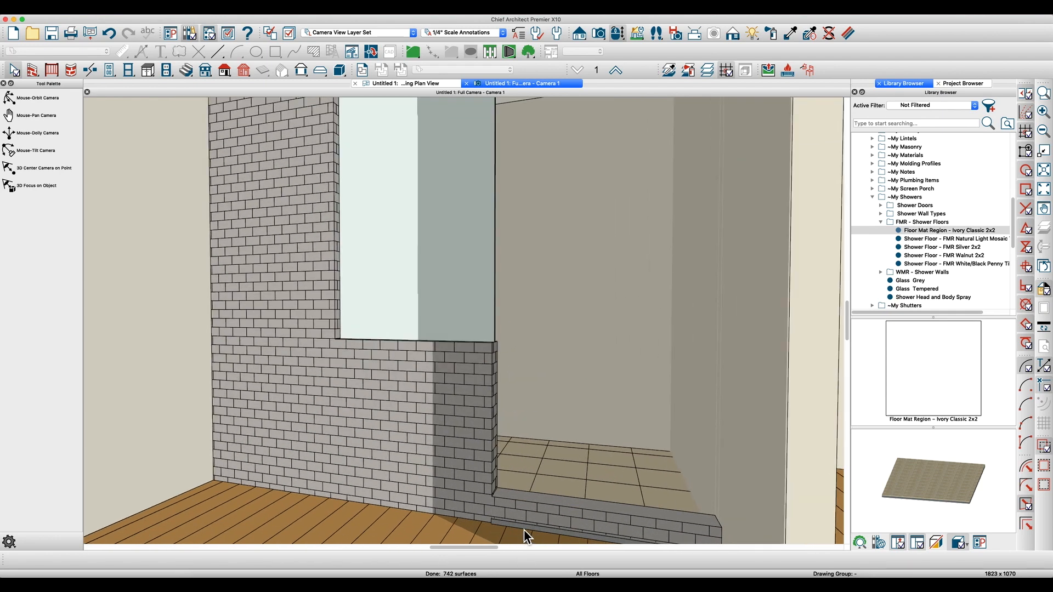
{"action": "left_click", "coordinate": [524, 530]}
{"action": "double_click", "coordinate": [529, 535]}
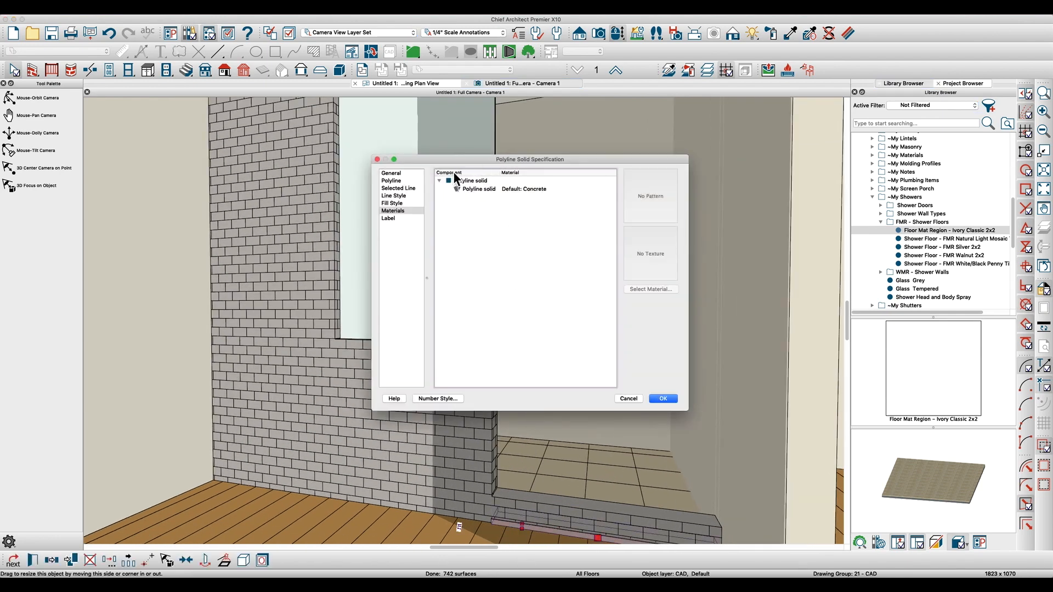
{"action": "left_click", "coordinate": [405, 180]}
{"action": "left_click", "coordinate": [392, 173]}
{"action": "double_click", "coordinate": [540, 224]}
{"action": "type", "text": "7"}
{"action": "key", "text": "Tab"}
{"action": "type", "text": "6"}
{"action": "key", "text": "Tab"}
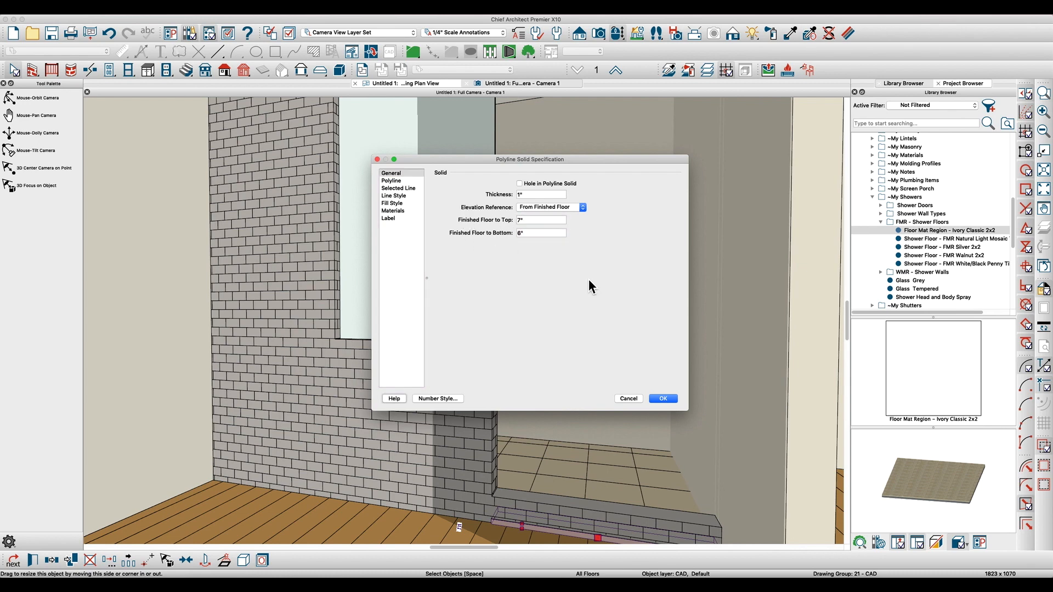
{"action": "key", "text": "Return"}
{"action": "key", "text": "Escape"}
Change the curb cap solid's elevation reference to From Floor.
{"action": "left_click_drag", "start_coordinate": [579, 330], "coordinate": [581, 332]}
{"action": "middle_click_drag", "start_coordinate": [598, 420], "coordinate": [634, 310]}
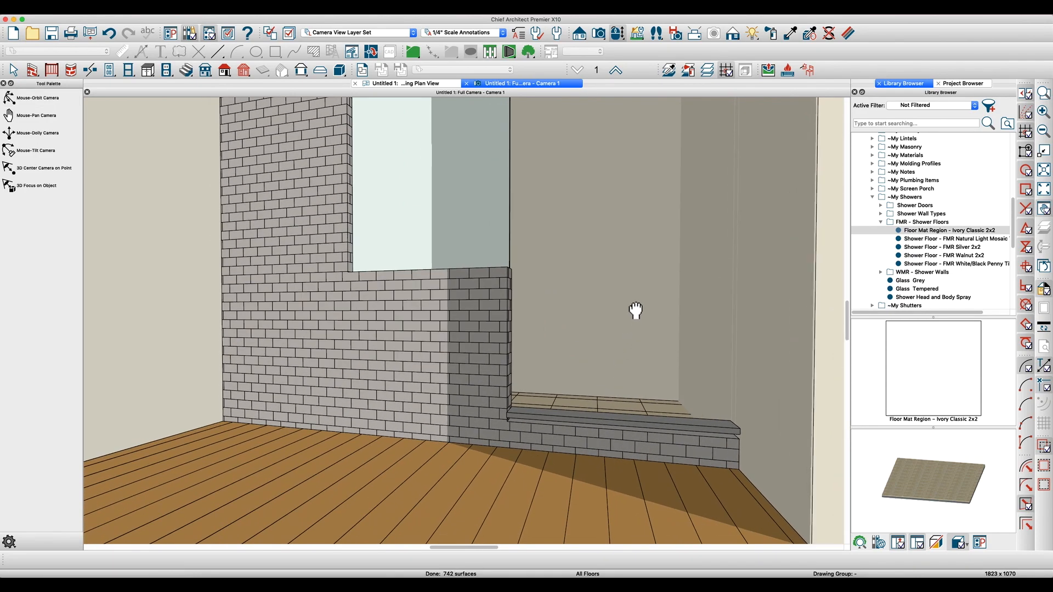
{"action": "scroll", "coordinate": [590, 359], "scroll_direction": "up", "scroll_amount": 4}
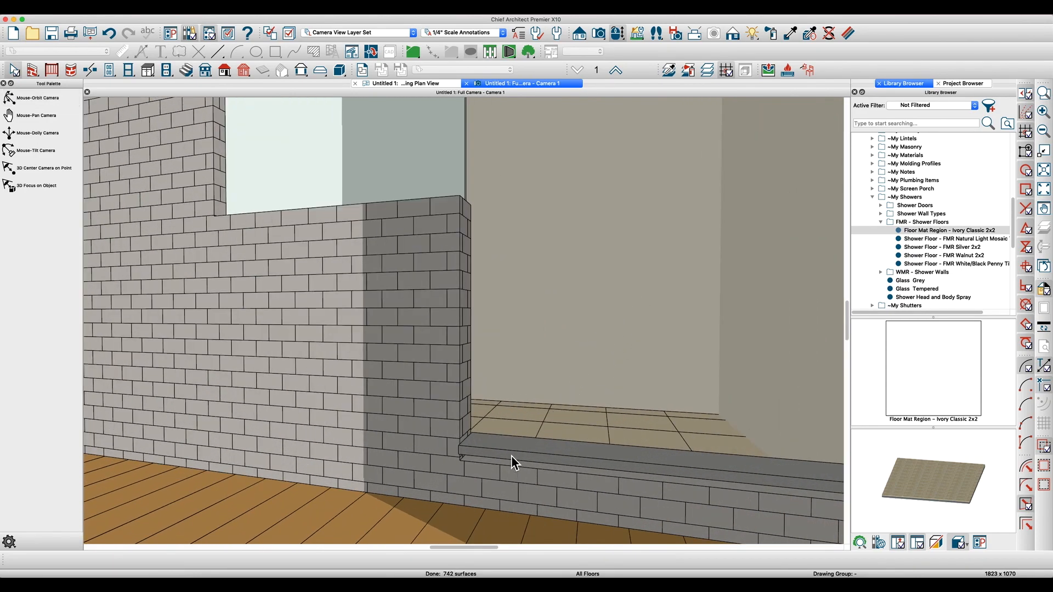
{"action": "double_click", "coordinate": [511, 455]}
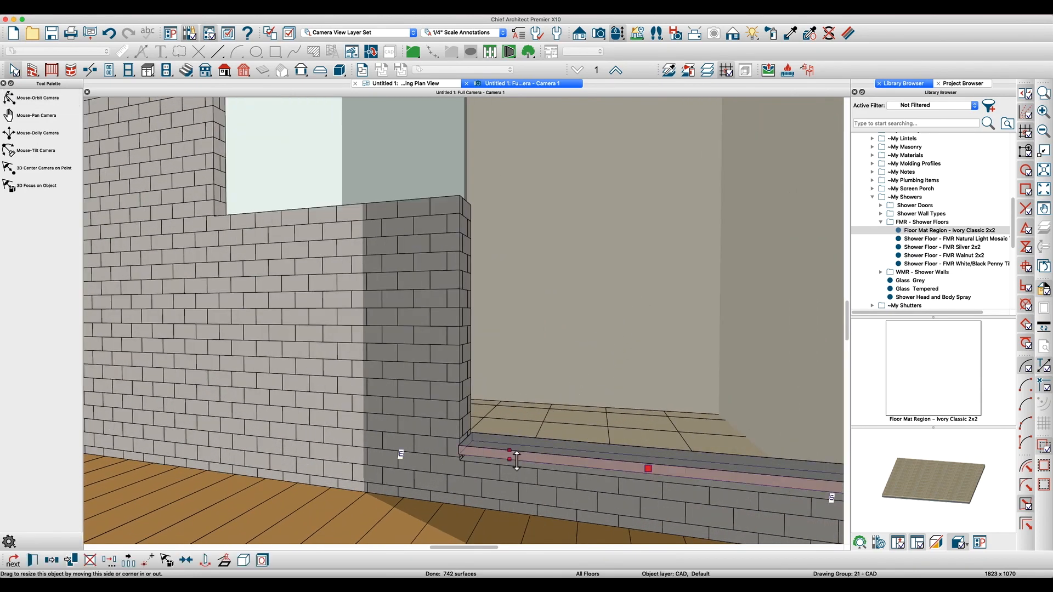
{"action": "left_click", "coordinate": [533, 207]}
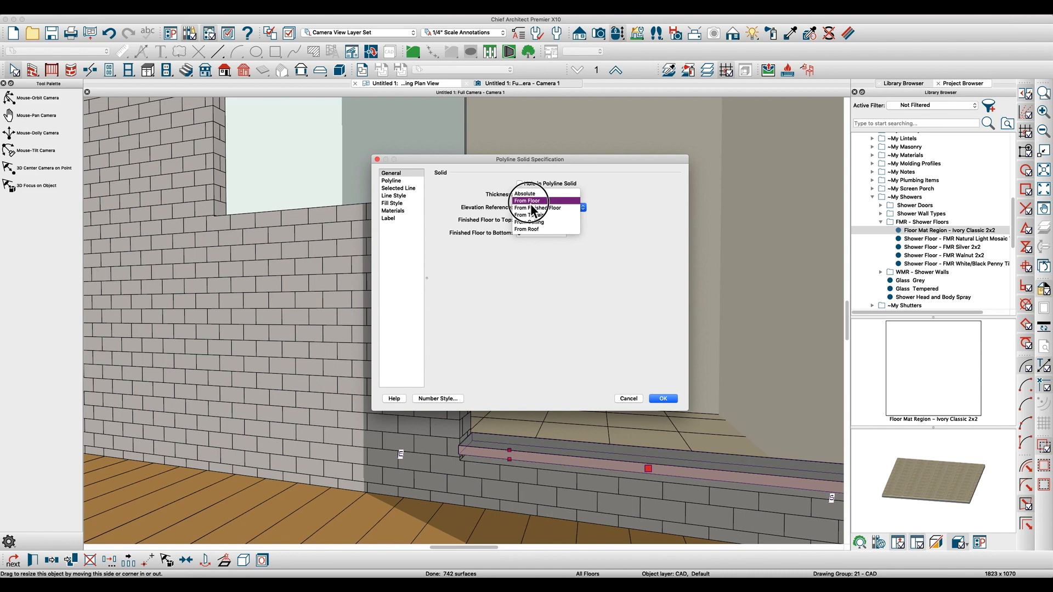
{"action": "left_click", "coordinate": [540, 199]}
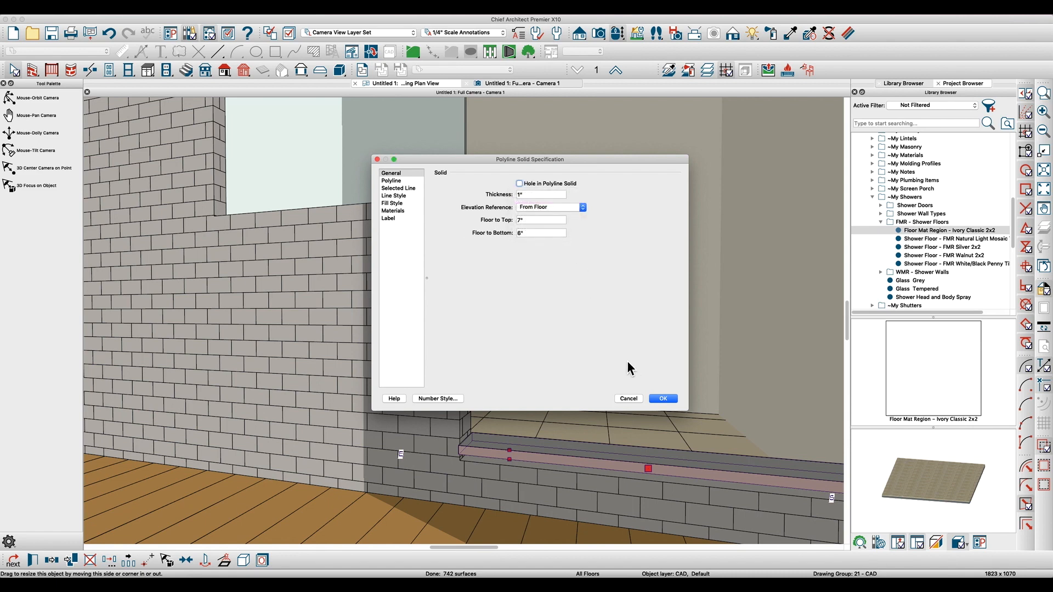
{"action": "left_click", "coordinate": [663, 399]}
{"action": "key", "text": "Escape"}
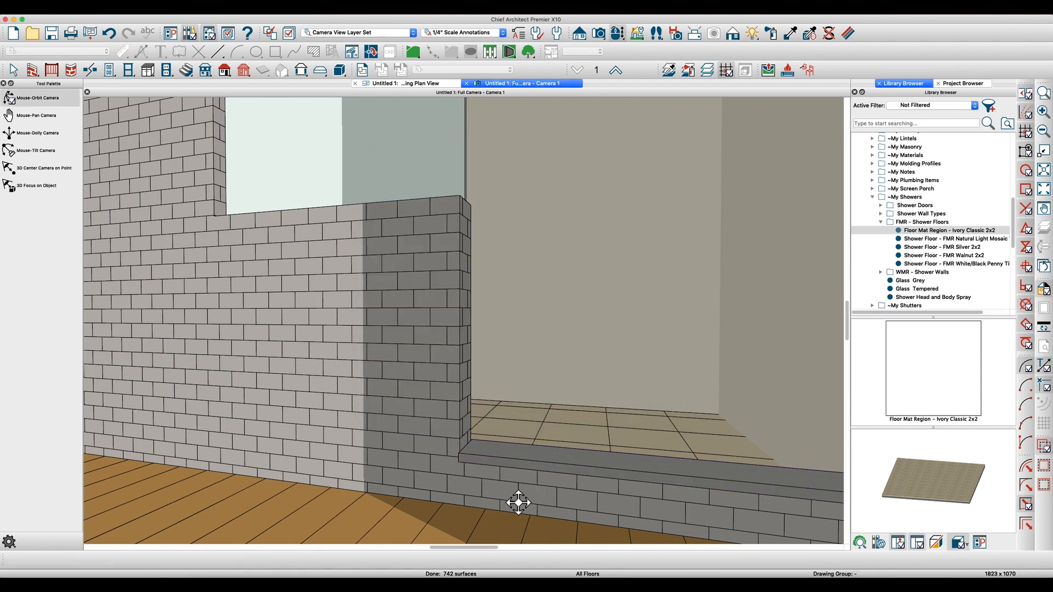
Pick up the wall's Castle Rock Mosaic AD03 material and paint it onto the curb cap.
{"action": "middle_click_drag", "start_coordinate": [625, 154], "coordinate": [635, 118]}
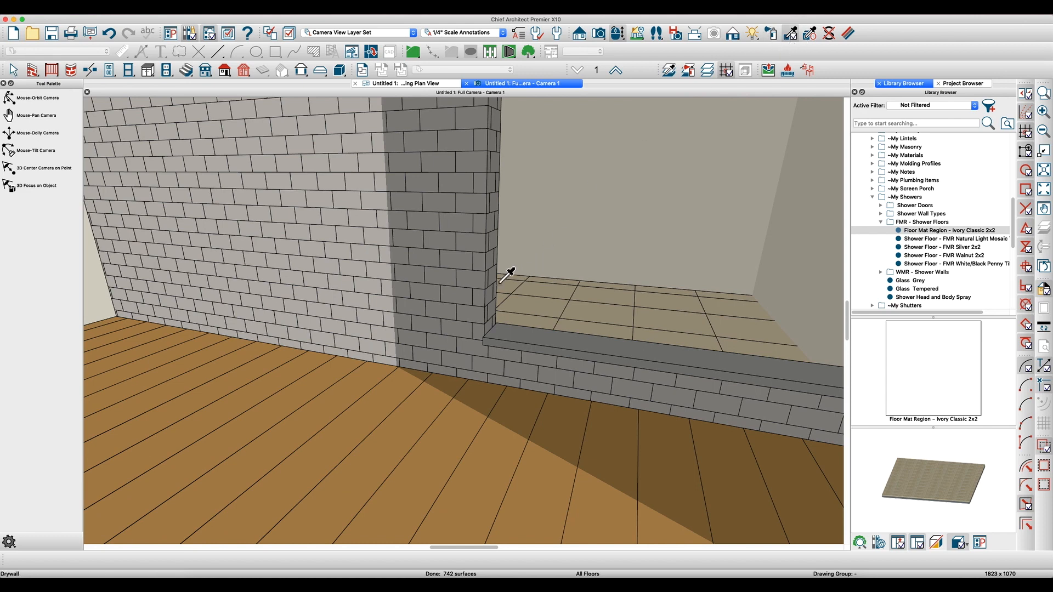
{"action": "left_click", "coordinate": [496, 324]}
{"action": "left_click", "coordinate": [504, 346]}
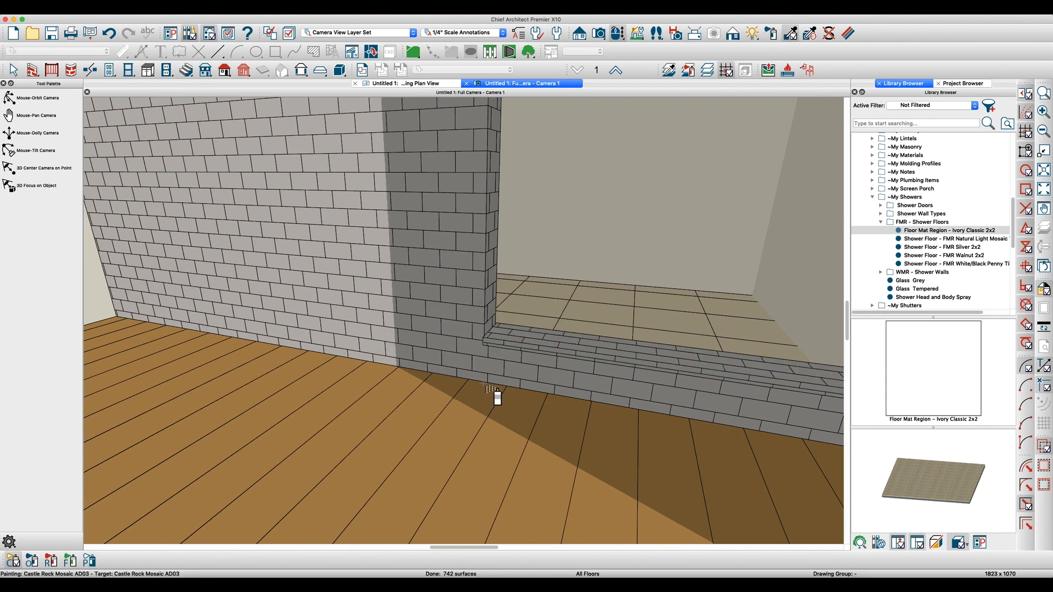
{"action": "key", "text": "Escape"}
{"action": "mouse_move", "coordinate": [491, 376]}
{"action": "middle_mouse_down"}
{"action": "mouse_move", "coordinate": [524, 442]}
{"action": "mouse_move", "coordinate": [512, 371]}
{"action": "mouse_move", "coordinate": [696, 264]}
{"action": "middle_mouse_up"}
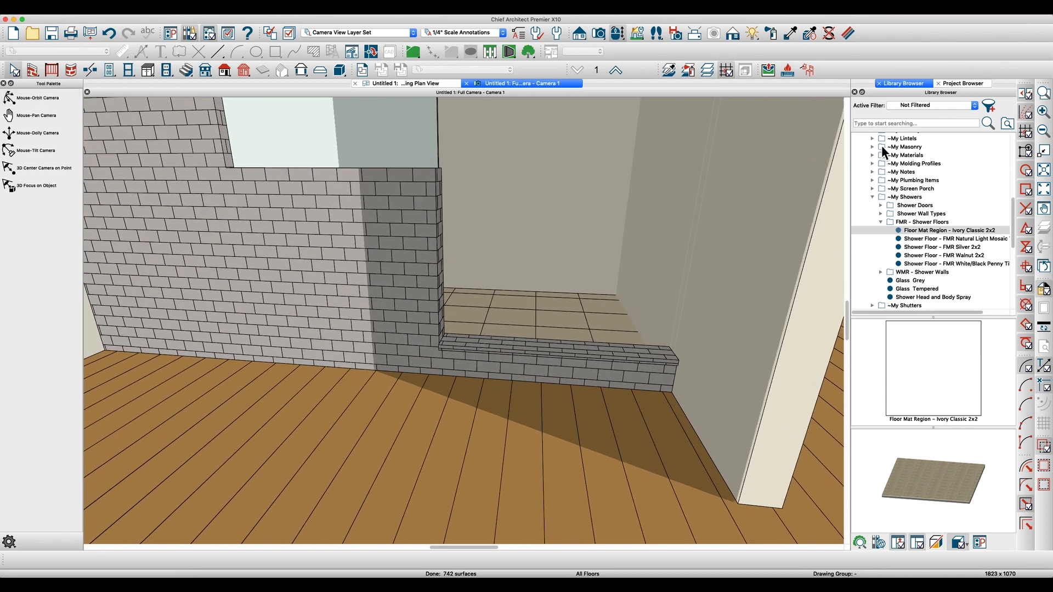
Search the library for marble and locate the Stone Slab marble folder in the catalog tree.
{"action": "left_click", "coordinate": [872, 197]}
{"action": "scroll", "coordinate": [894, 184], "scroll_direction": "up", "scroll_amount": 6}
{"action": "left_click", "coordinate": [856, 137]}
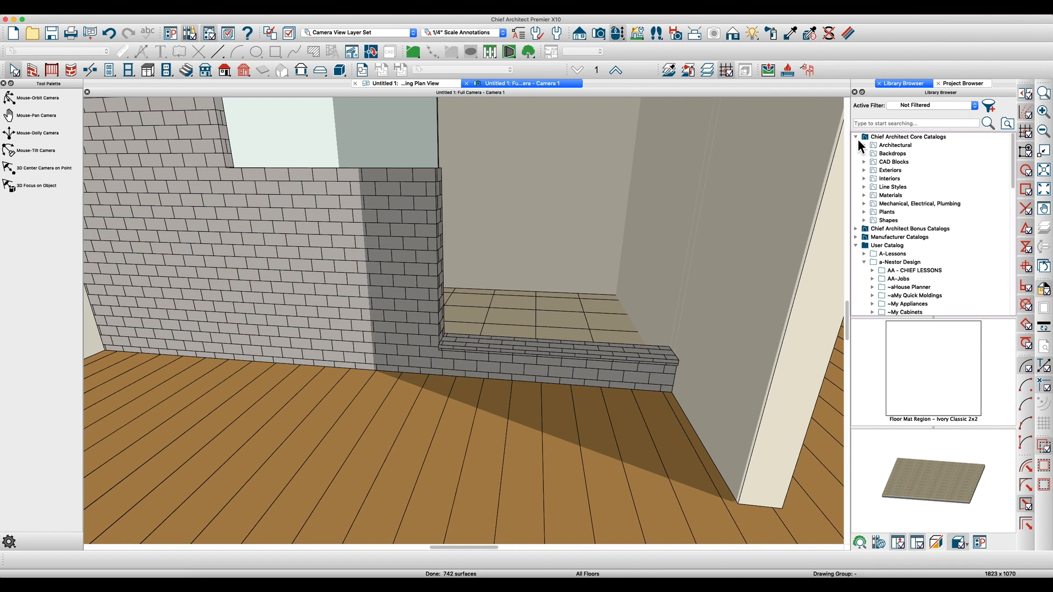
{"action": "left_click", "coordinate": [856, 138]}
{"action": "left_click", "coordinate": [872, 123]}
{"action": "type", "text": "marble"}
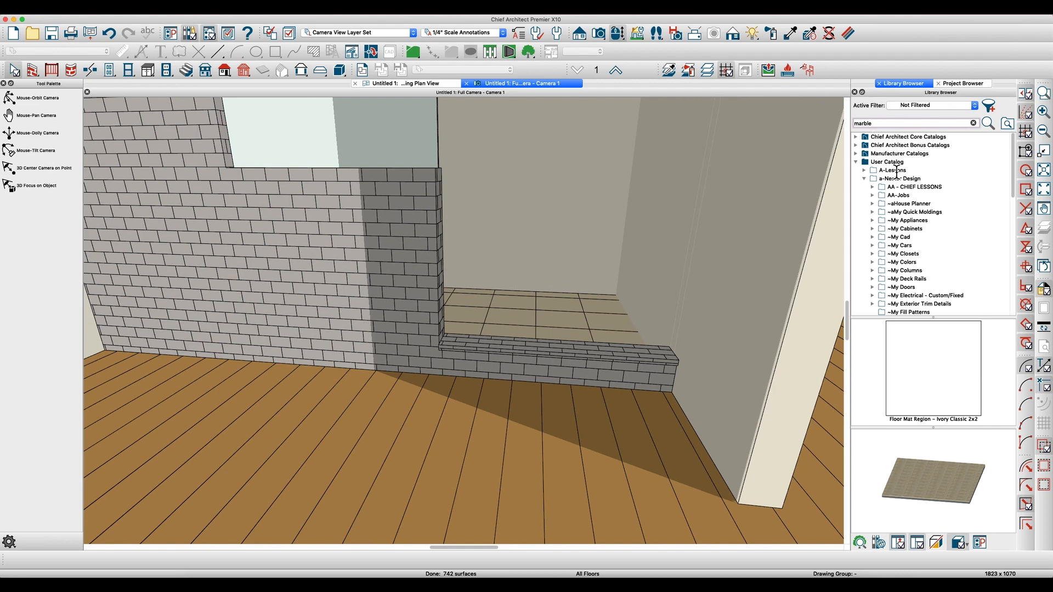
{"action": "left_click", "coordinate": [879, 154]}
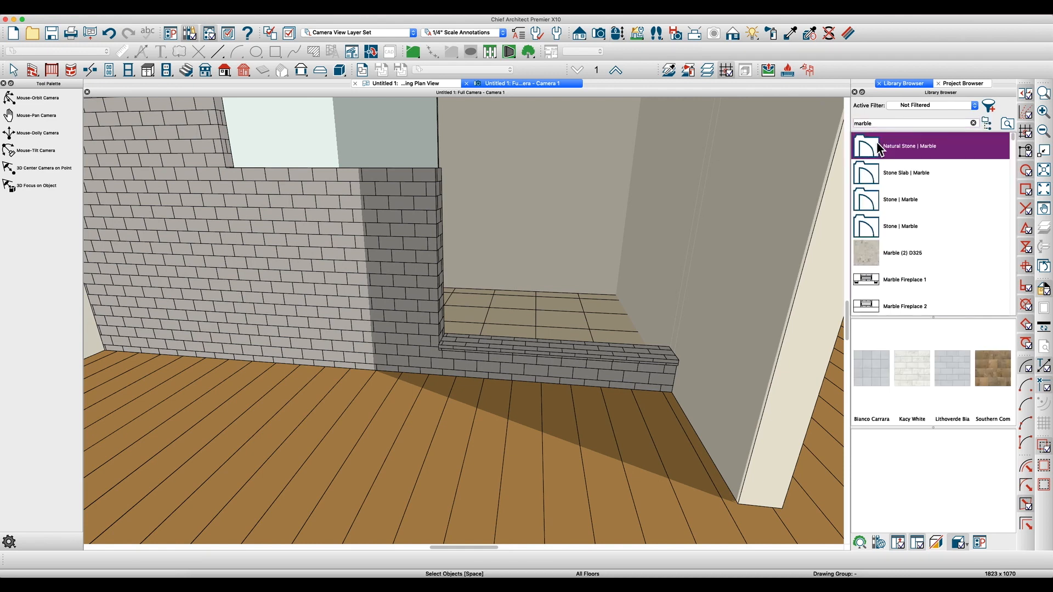
{"action": "left_click", "coordinate": [876, 173]}
{"action": "right_click", "coordinate": [879, 172]}
{"action": "left_click", "coordinate": [906, 174]}
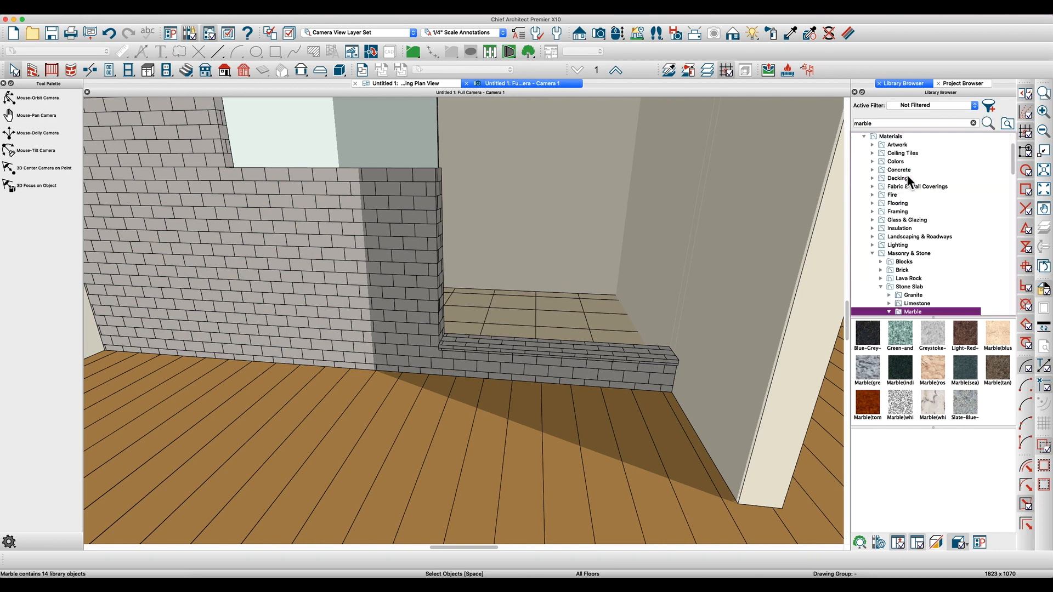
Apply the Blue-Grey-Marble material to the curb cap.
{"action": "scroll", "coordinate": [912, 295], "scroll_direction": "down", "scroll_amount": 2}
{"action": "left_click", "coordinate": [920, 273]}
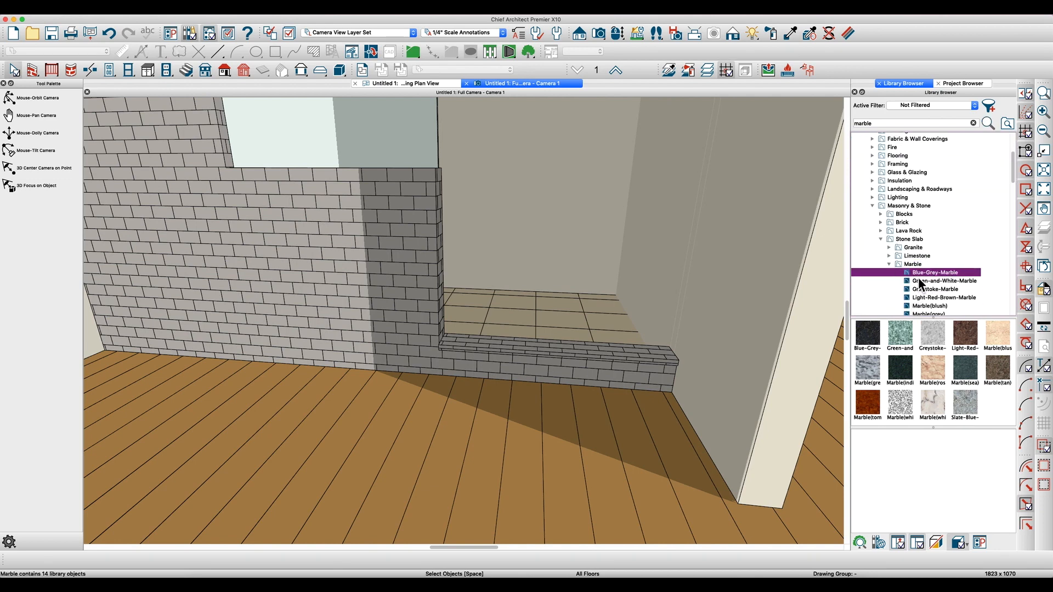
{"action": "left_click", "coordinate": [459, 352]}
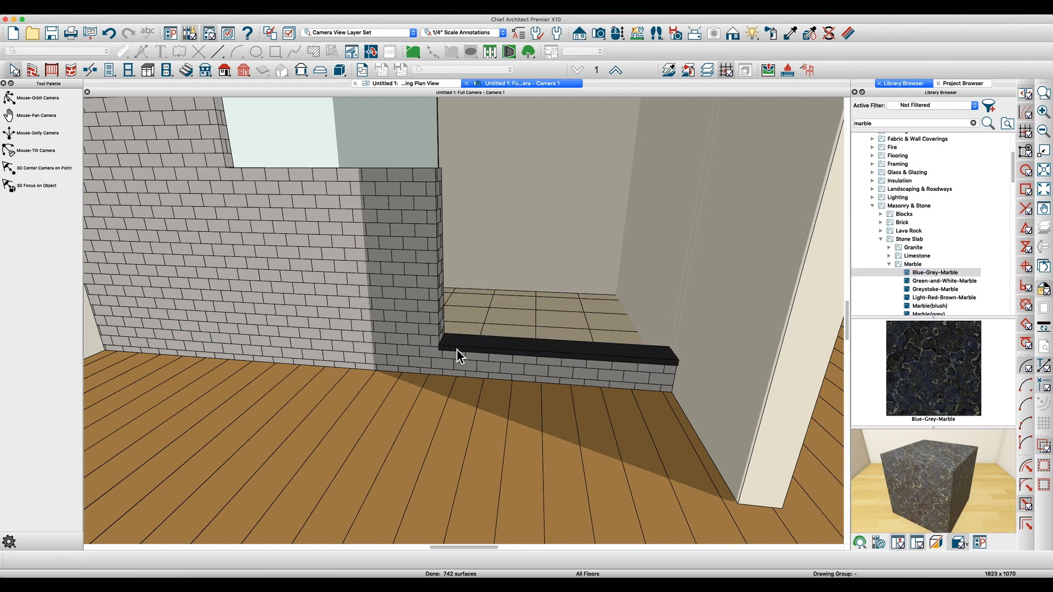
Switch the camera view to textured rendering and examine the marble cap on the shower curb.
{"action": "key", "text": "v"}
{"action": "key", "text": "o"}
{"action": "left_click_drag", "start_coordinate": [477, 347], "coordinate": [528, 328]}
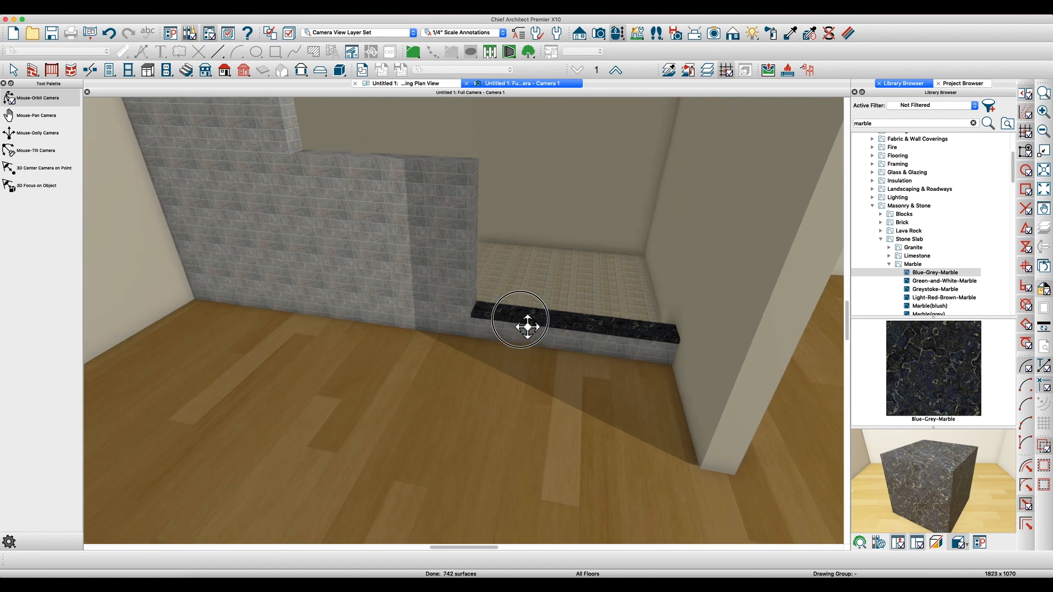
{"action": "key", "text": "space"}
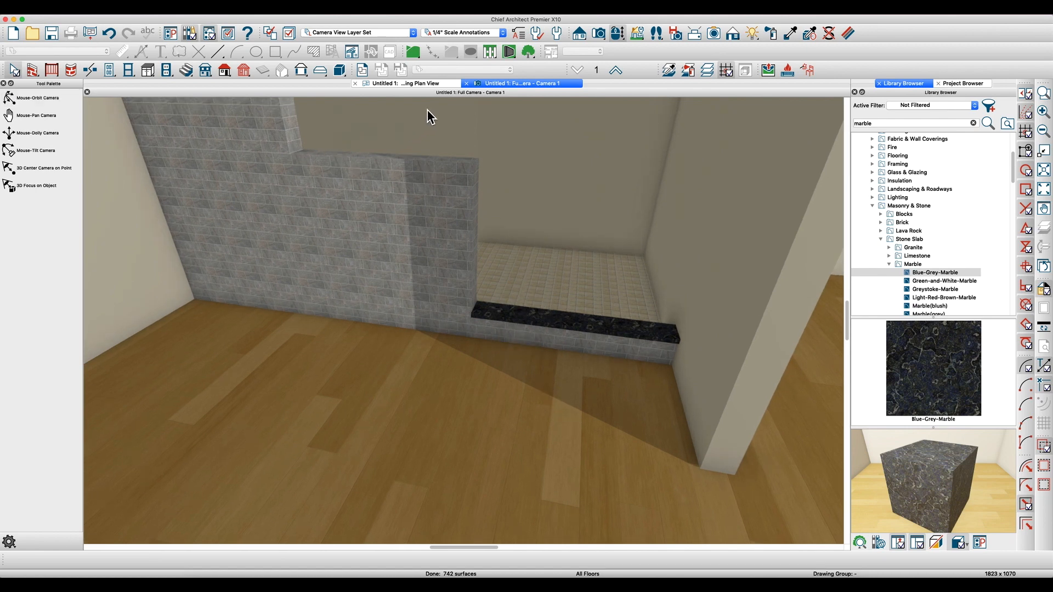
Place a copy of the curb cap beside the shower wall in plan and set its Floor to Bottom to 36".
{"action": "left_click", "coordinate": [402, 83]}
{"action": "scroll", "coordinate": [451, 265], "scroll_direction": "down", "scroll_amount": 2}
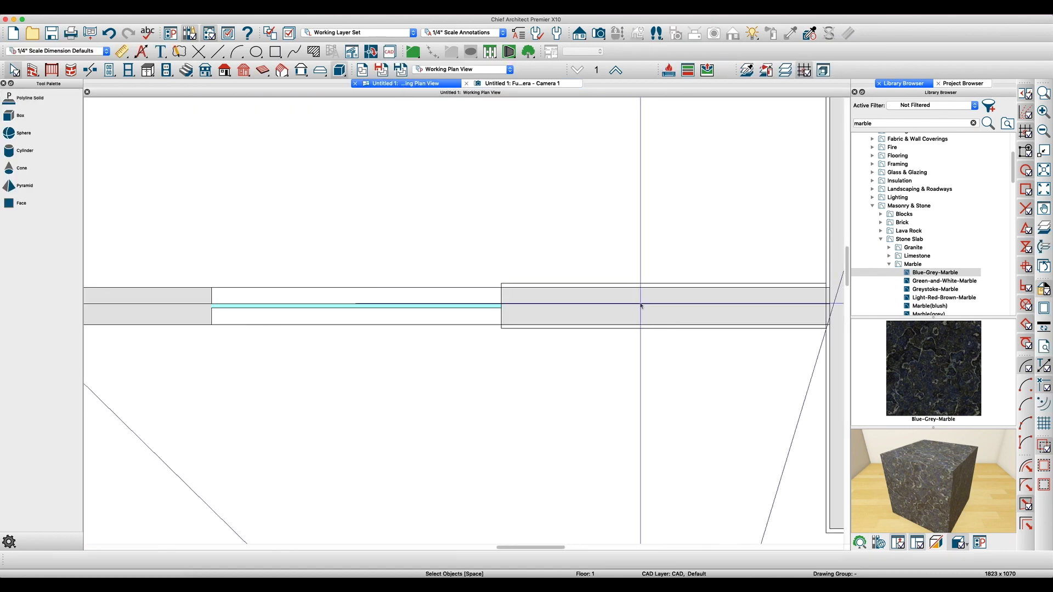
{"action": "left_click", "coordinate": [566, 327]}
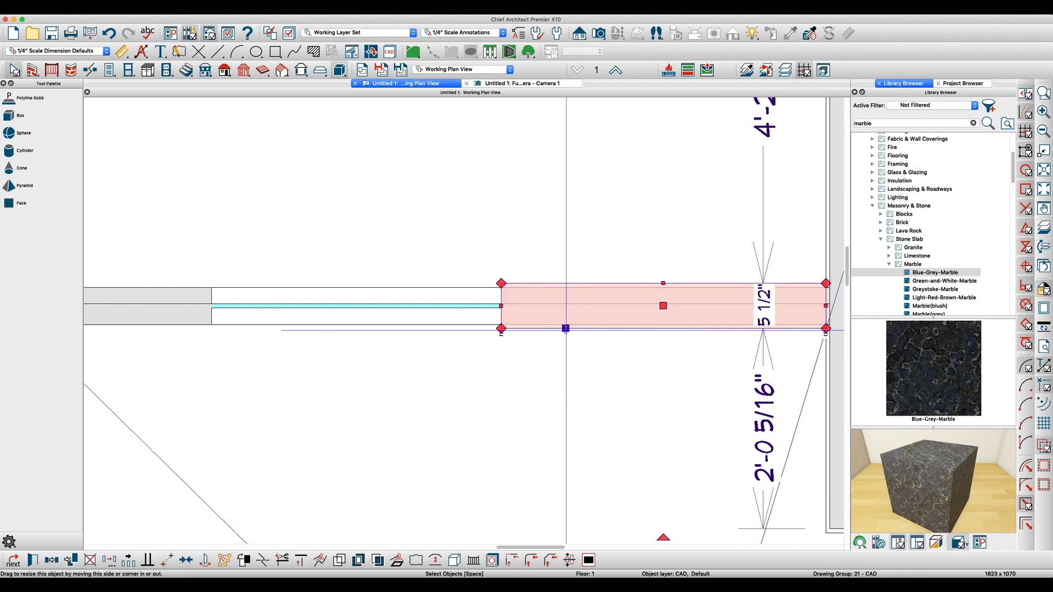
{"action": "key", "text": "super+c"}
{"action": "key", "text": "super+v"}
{"action": "left_click", "coordinate": [298, 383]}
{"action": "scroll", "coordinate": [656, 345], "scroll_direction": "down", "scroll_amount": 2}
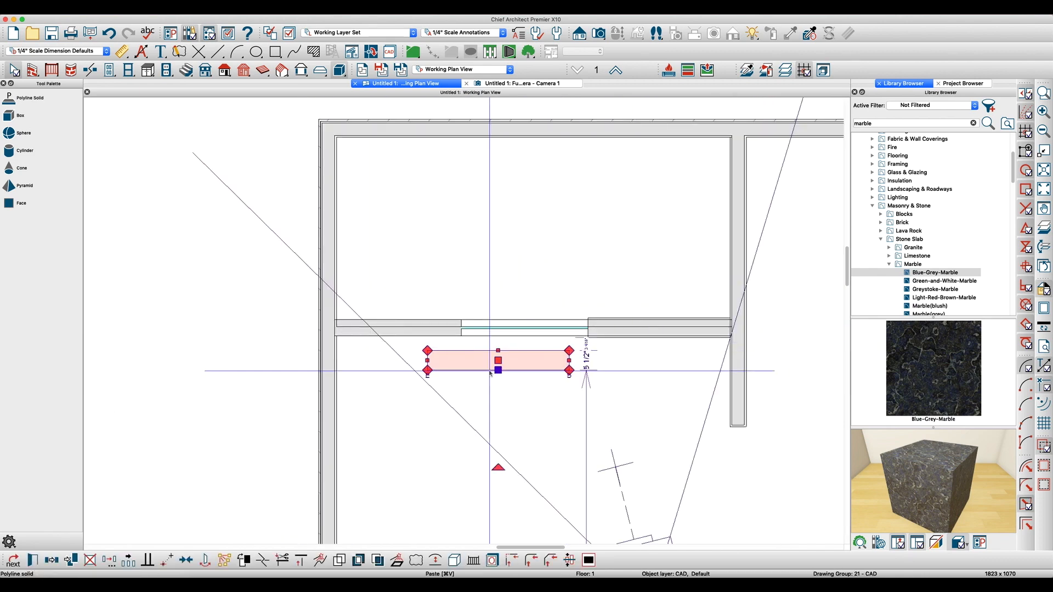
{"action": "double_click", "coordinate": [489, 371]}
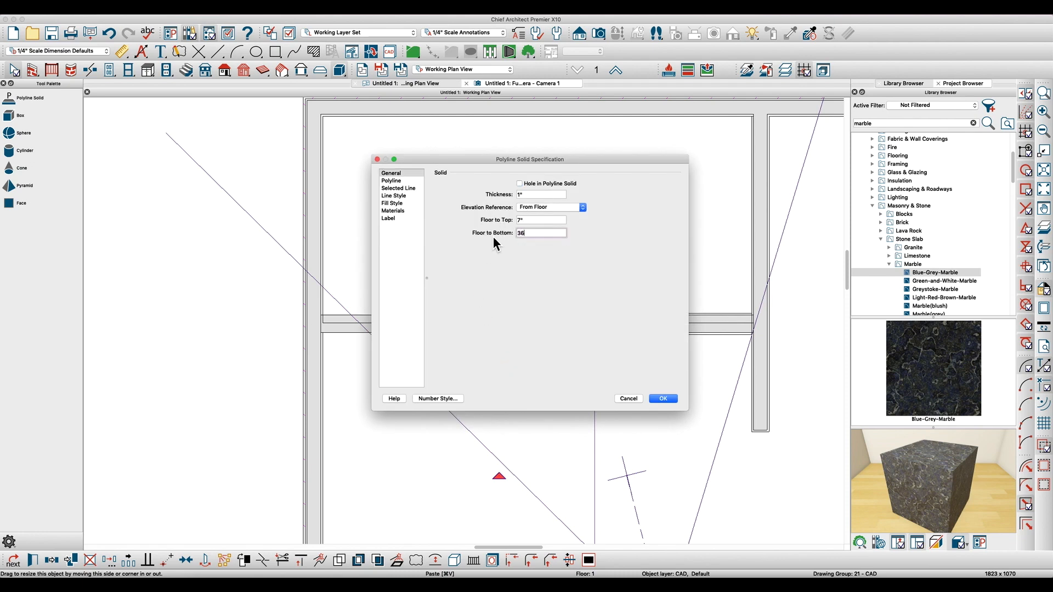
{"action": "key", "text": "Return"}
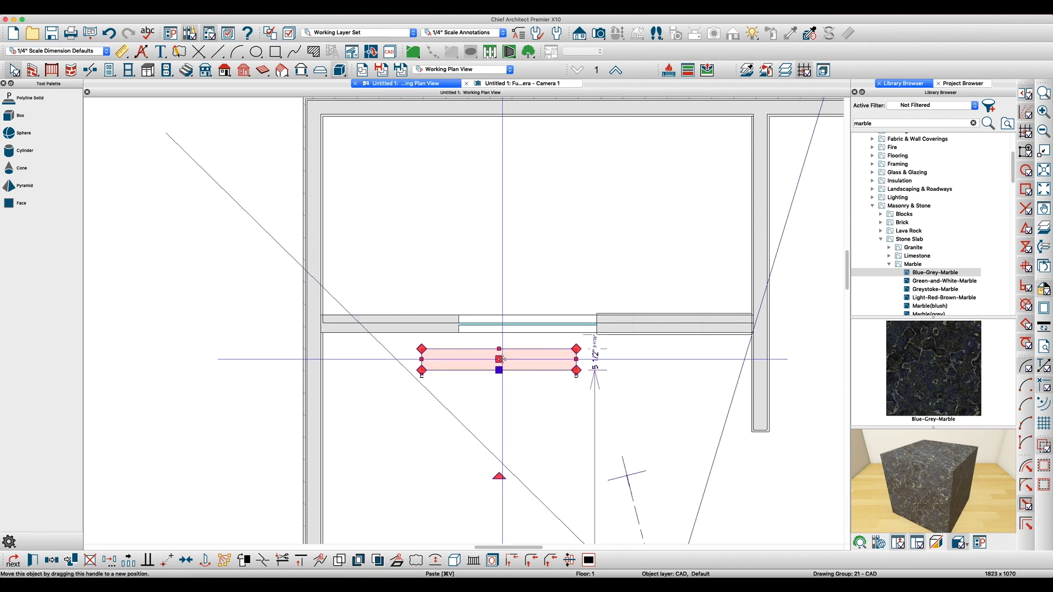
Move the copied cap onto the pony wall, fit it against the full-height wall, and extend its free end 1/2" past the pony wall.
{"action": "left_click_drag", "start_coordinate": [499, 359], "coordinate": [526, 322]}
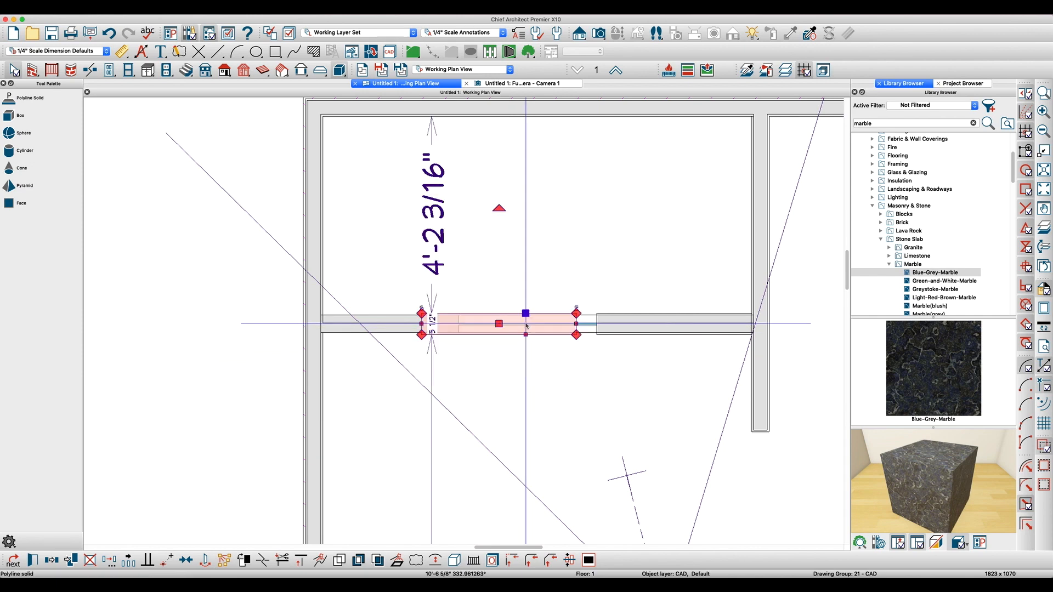
{"action": "scroll", "coordinate": [479, 331], "scroll_direction": "up", "scroll_amount": 2}
{"action": "left_click_drag", "start_coordinate": [352, 313], "coordinate": [427, 318]}
{"action": "scroll", "coordinate": [459, 315], "scroll_direction": "down", "scroll_amount": 1}
{"action": "scroll", "coordinate": [682, 315], "scroll_direction": "up", "scroll_amount": 3}
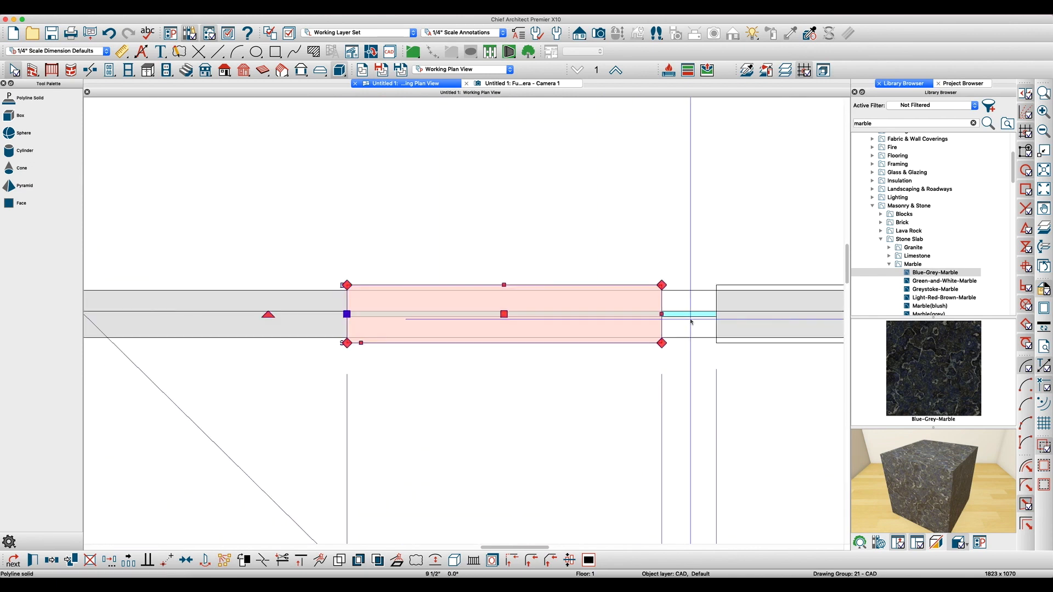
{"action": "left_click_drag", "start_coordinate": [654, 314], "coordinate": [739, 318]}
{"action": "key", "text": "Tab"}
{"action": "type", "text": ".5"}
{"action": "key", "text": "Return"}
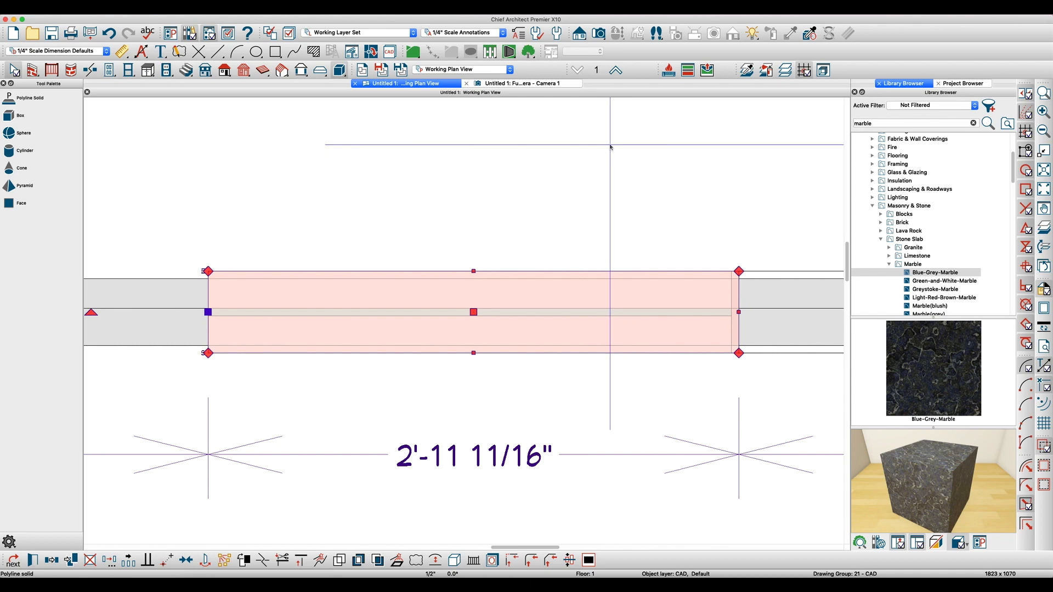
Examine the new pony wall cap in the camera view and select the glass panel above it.
{"action": "left_click", "coordinate": [537, 83]}
{"action": "left_click_drag", "start_coordinate": [454, 219], "coordinate": [680, 455]}
{"action": "left_click_drag", "start_coordinate": [634, 400], "coordinate": [587, 352]}
{"action": "key", "text": "space"}
{"action": "left_click", "coordinate": [560, 300]}
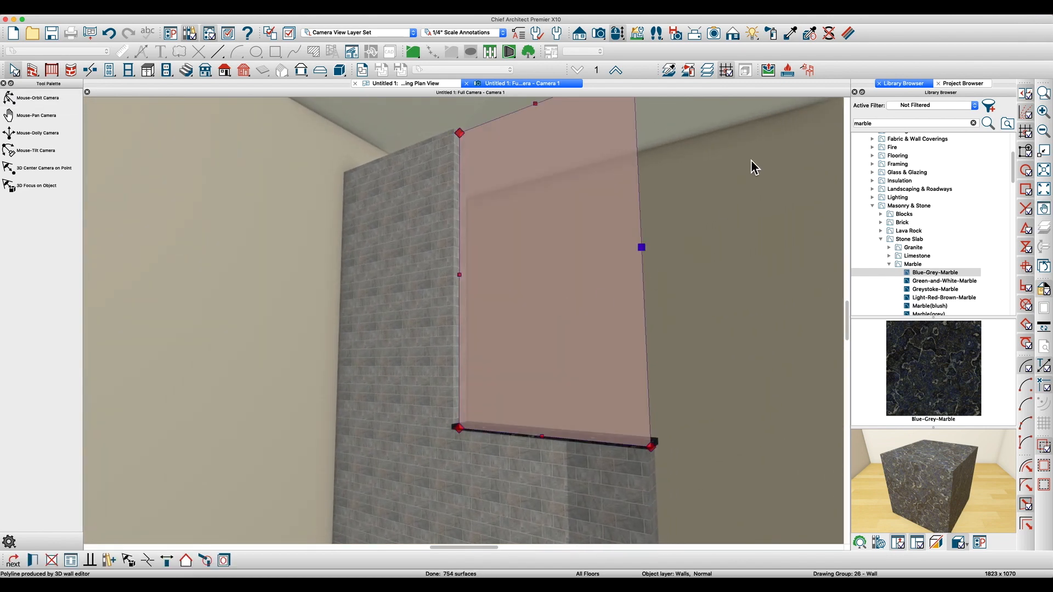
Adjust the glass panel's Glass Tempered material to a green colour with RGB values 143, 206, 149.
{"action": "left_click", "coordinate": [847, 33]}
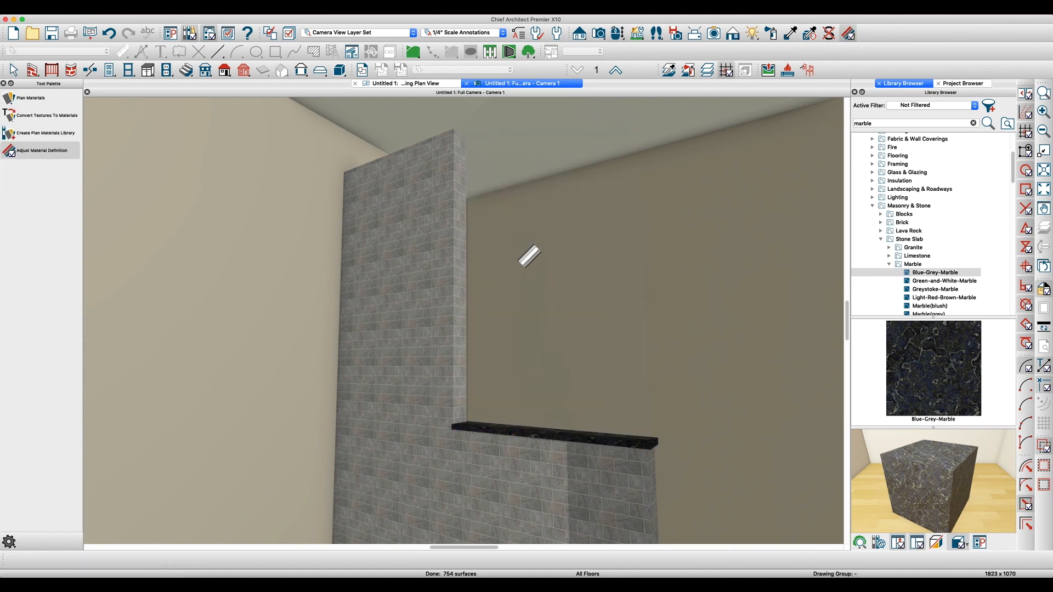
{"action": "left_click", "coordinate": [541, 253]}
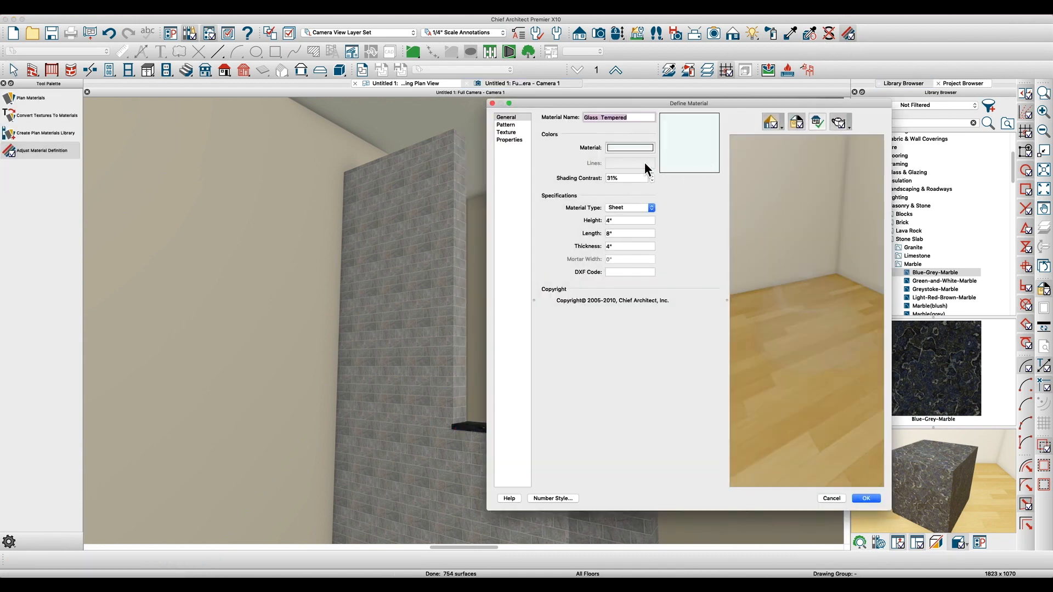
{"action": "left_click", "coordinate": [632, 149]}
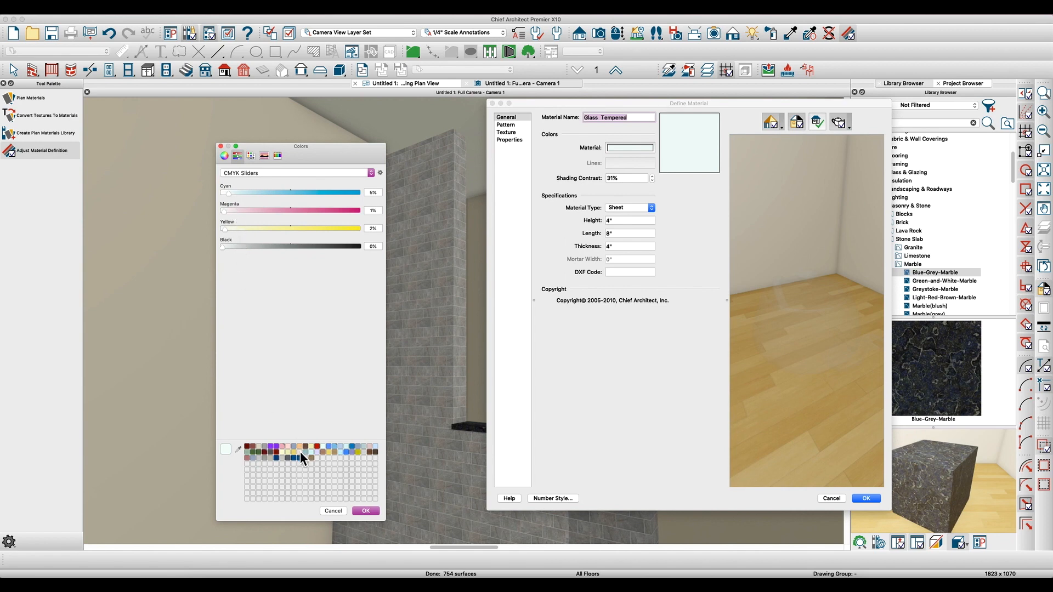
{"action": "left_click", "coordinate": [246, 452]}
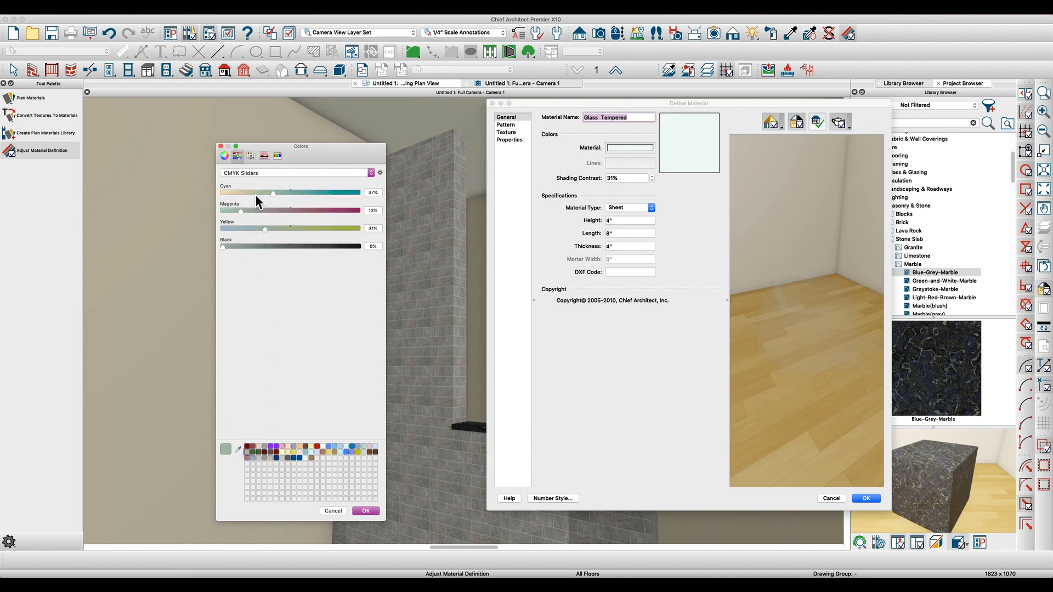
{"action": "left_click", "coordinate": [240, 174]}
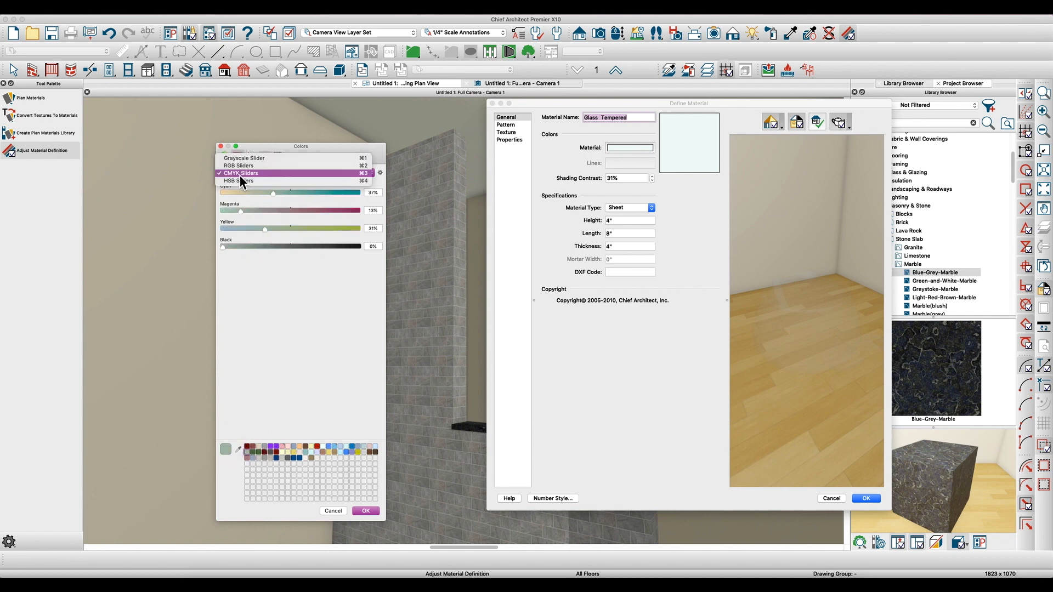
{"action": "left_click", "coordinate": [241, 168]}
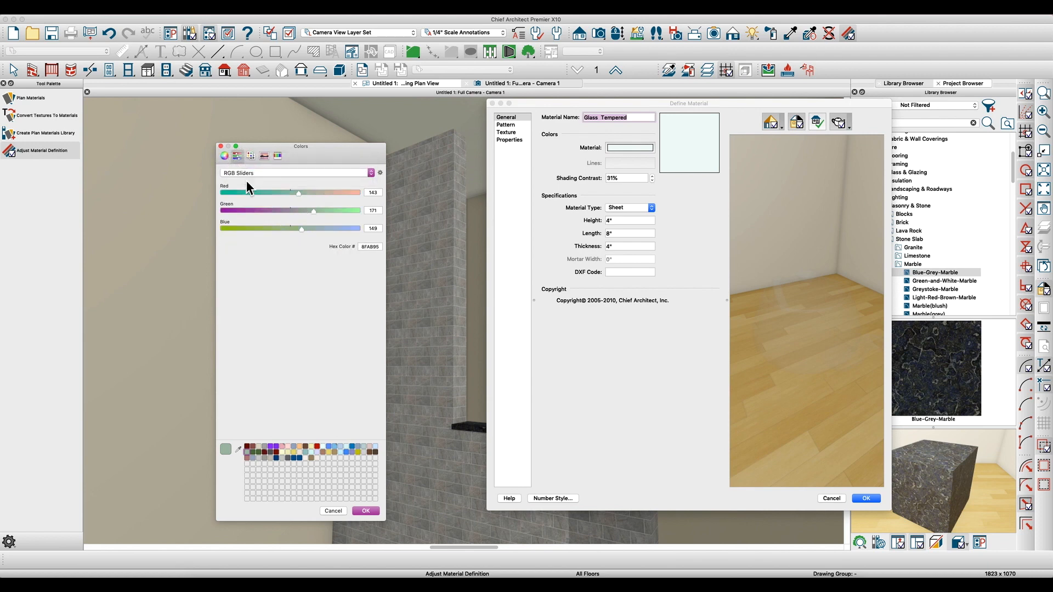
{"action": "left_click_drag", "start_coordinate": [314, 212], "coordinate": [332, 214]}
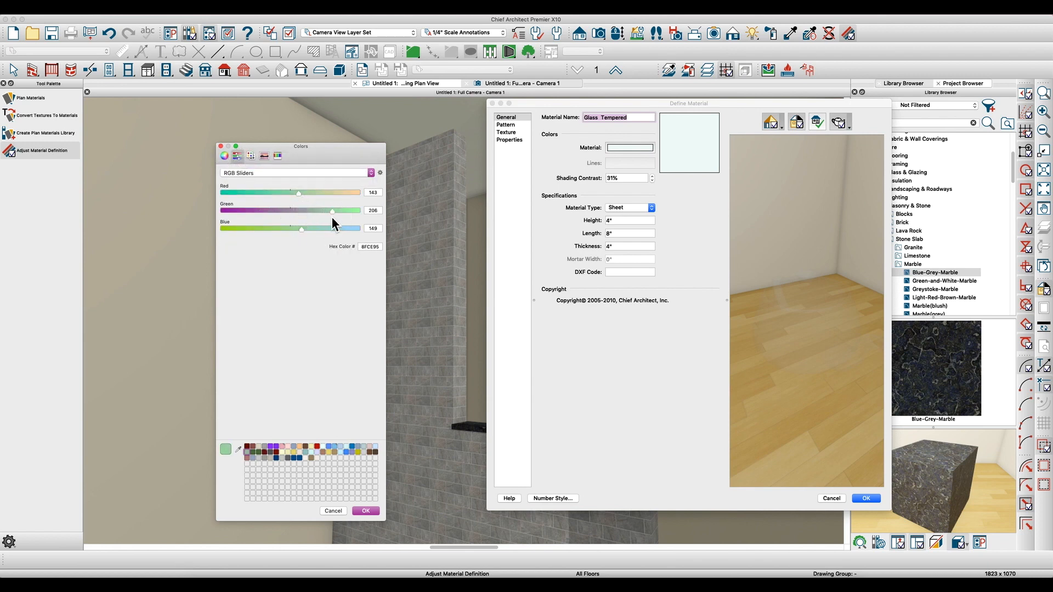
{"action": "left_click", "coordinate": [363, 510]}
{"action": "left_click", "coordinate": [866, 499]}
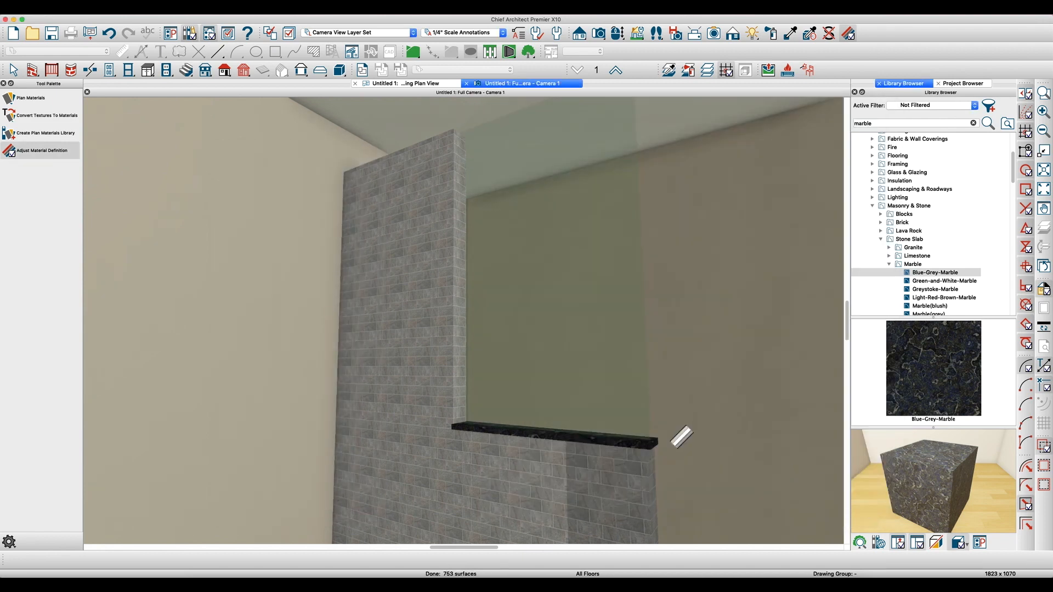
Inspect the shower enclosure with its tinted glass and marble caps from several camera angles.
{"action": "left_click_drag", "start_coordinate": [531, 415], "coordinate": [500, 402]}
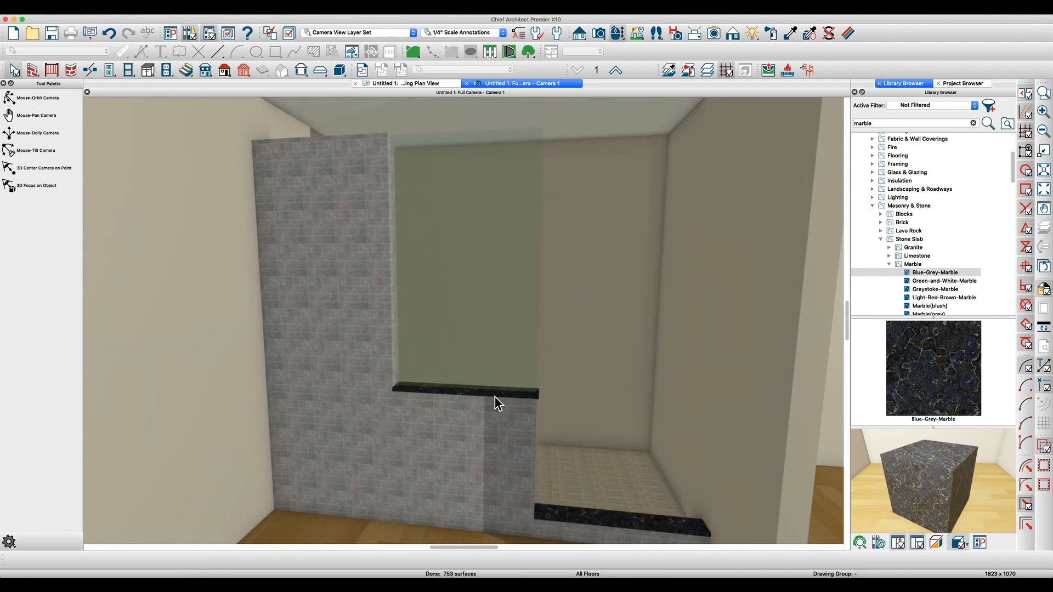
{"action": "mouse_move", "coordinate": [492, 401]}
{"action": "left_mouse_down"}
{"action": "mouse_move", "coordinate": [483, 436]}
{"action": "mouse_move", "coordinate": [501, 416]}
{"action": "left_mouse_up"}
{"action": "key", "text": "space"}
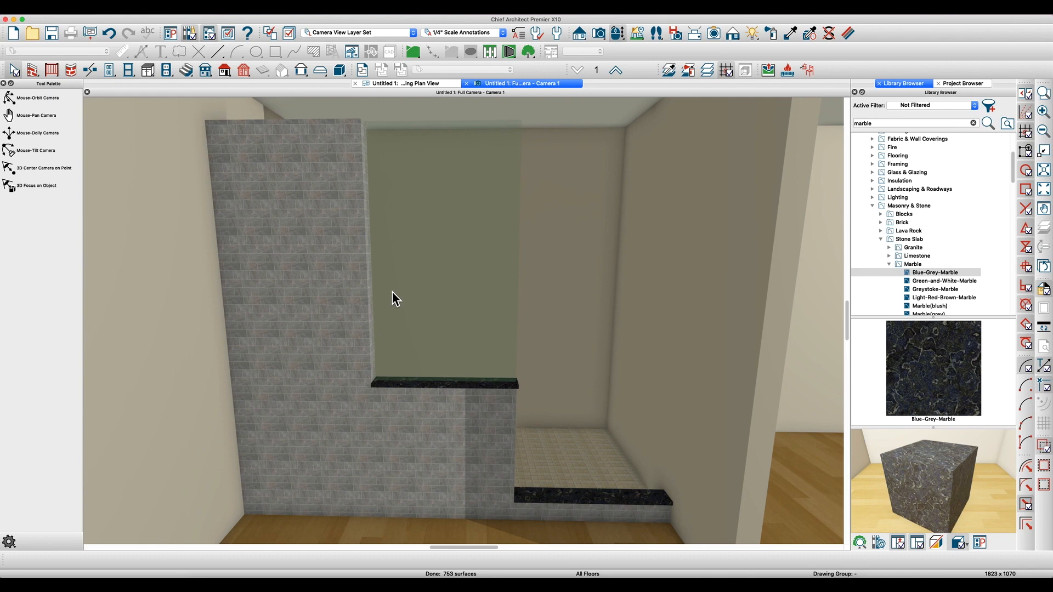
{"action": "middle_click_drag", "start_coordinate": [403, 302], "coordinate": [417, 222]}
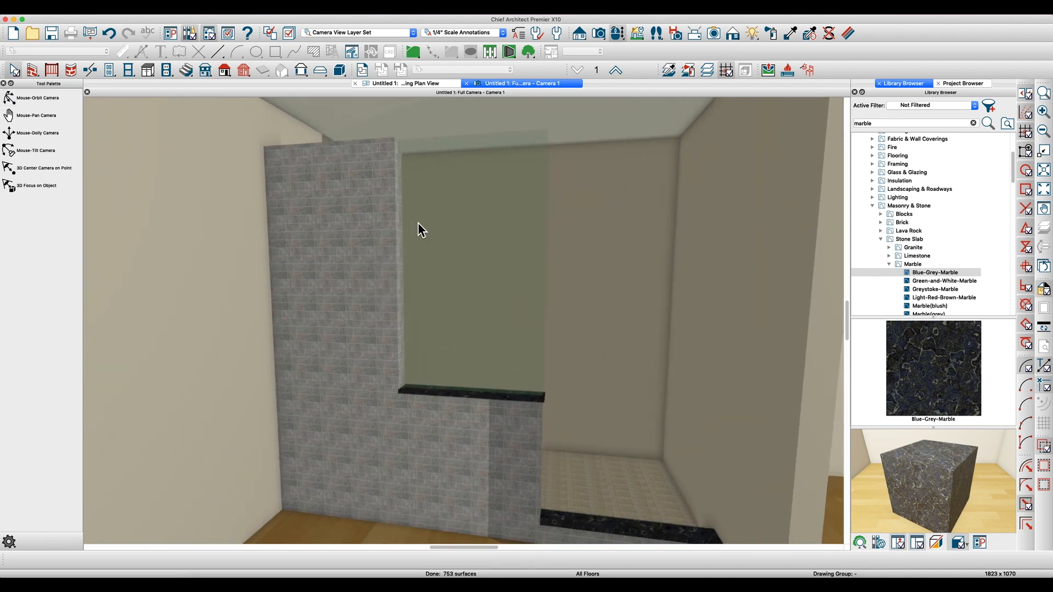
{"action": "mouse_move", "coordinate": [536, 402]}
{"action": "middle_mouse_down"}
{"action": "mouse_move", "coordinate": [504, 395]}
{"action": "mouse_move", "coordinate": [517, 397]}
{"action": "middle_mouse_up"}
{"action": "scroll", "coordinate": [327, 371], "scroll_direction": "down", "scroll_amount": 3}
{"action": "scroll", "coordinate": [423, 374], "scroll_direction": "up", "scroll_amount": 2}
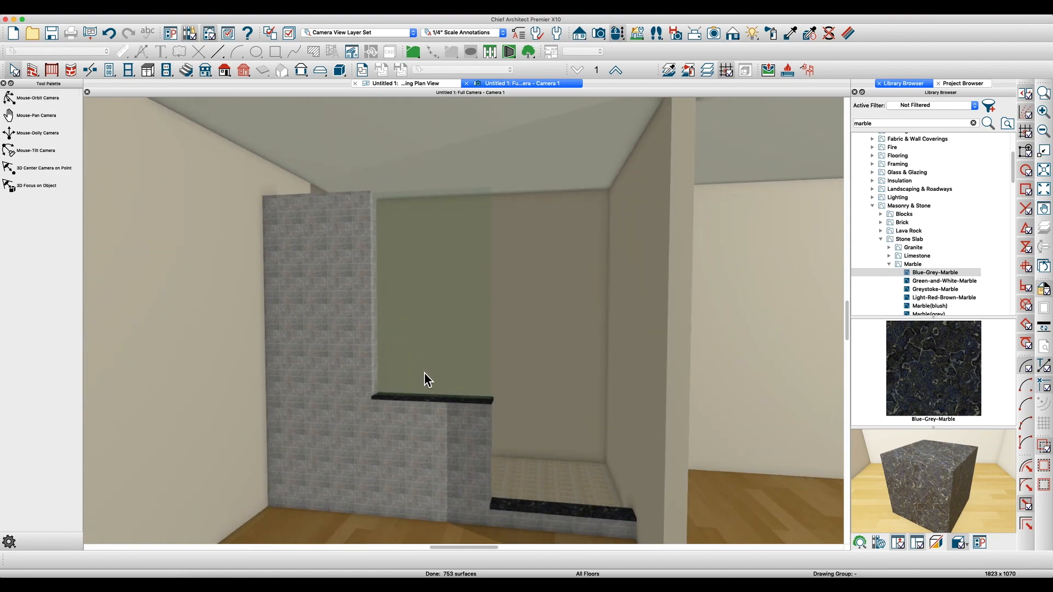